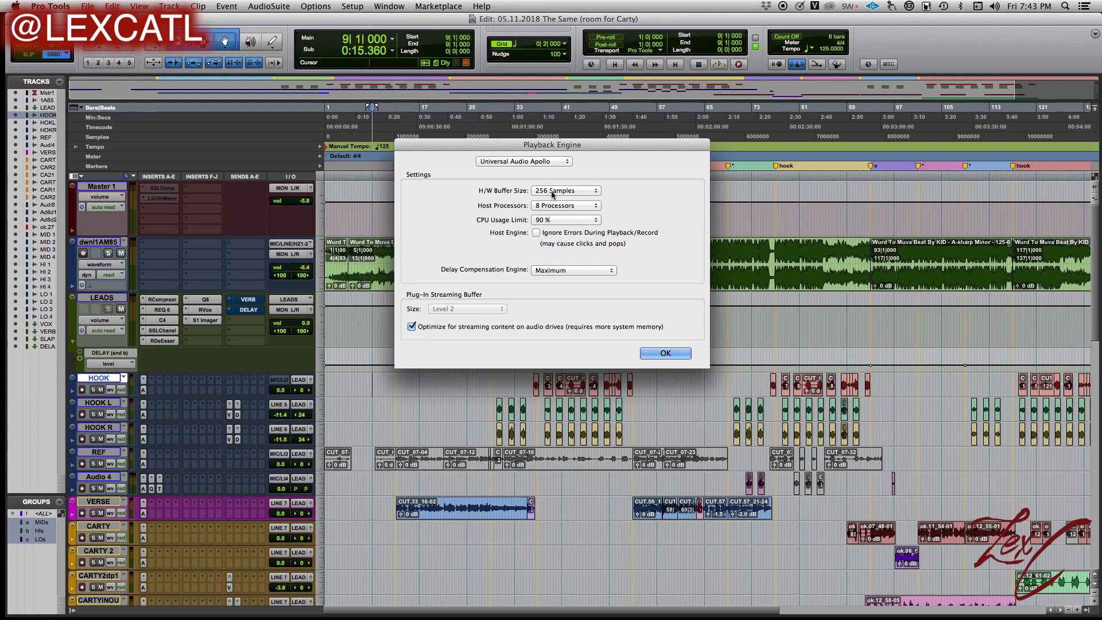
Accept the Playback Engine settings and start playback of the session from bar 9
click(555, 208)
click(663, 355)
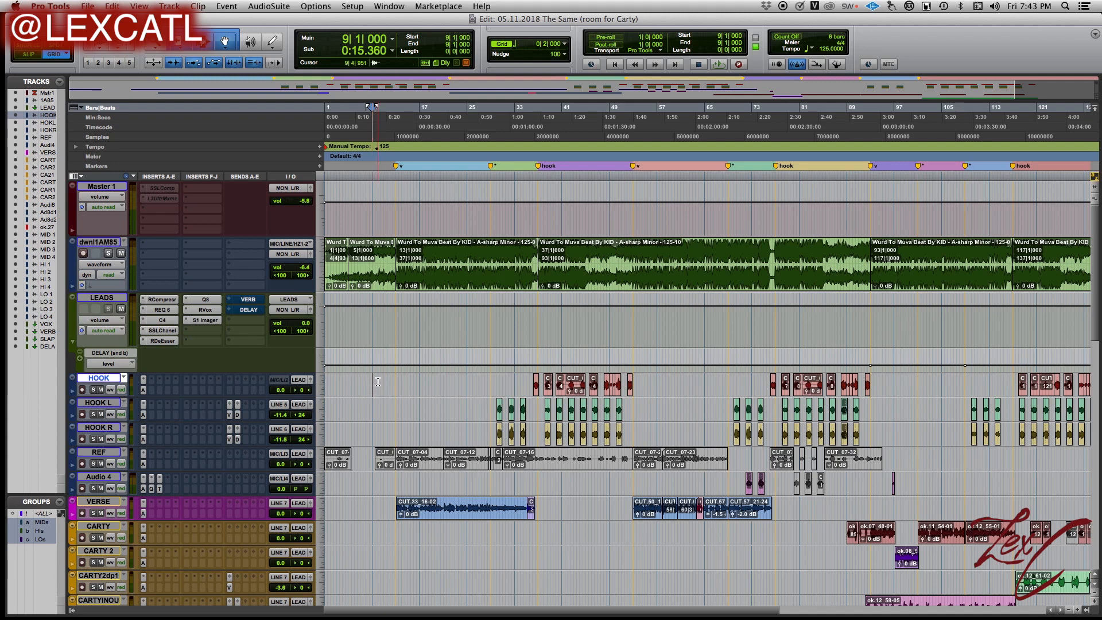
key(space)
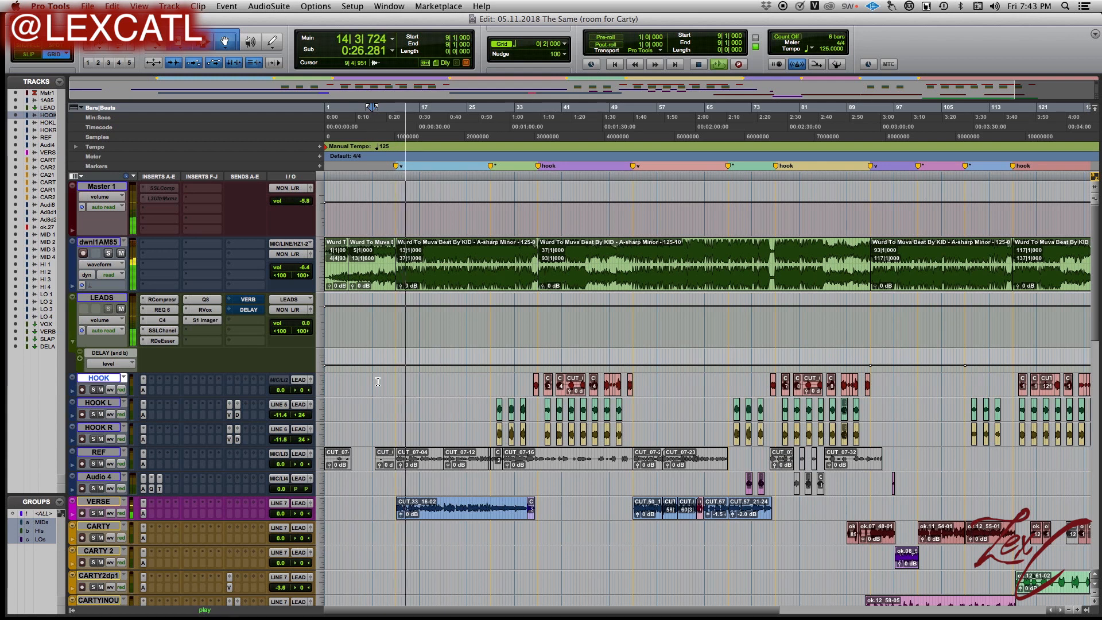
Open the LEADS track's DELAY send and lower its level automation to about -33.1 dB
super+click(247, 311)
super+click(249, 300)
click(248, 310)
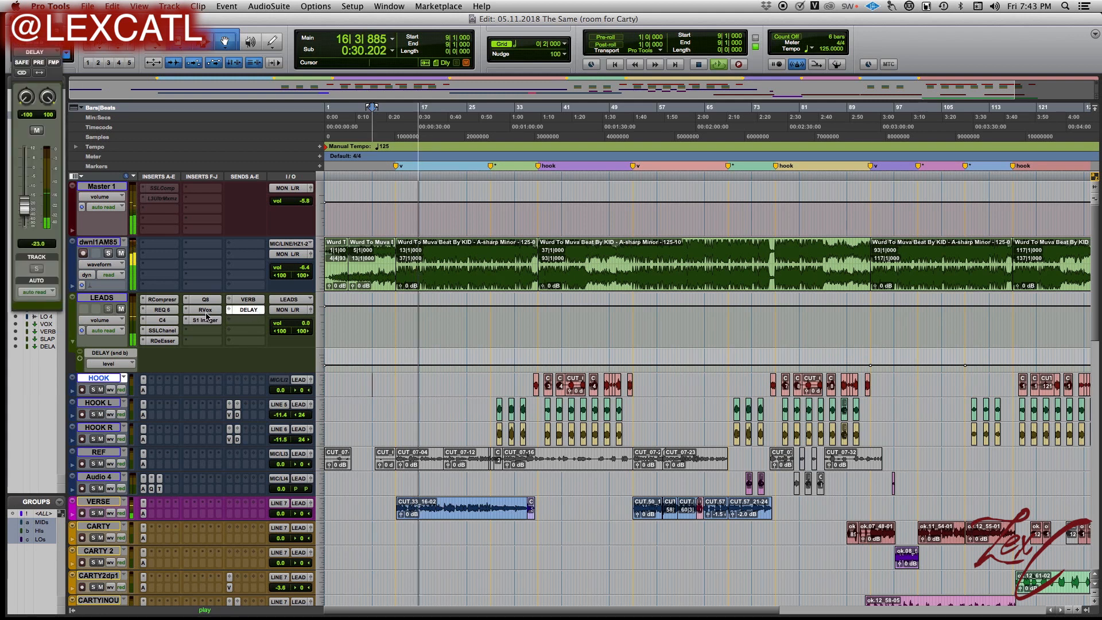
click(24, 205)
drag(24, 205, 24, 200)
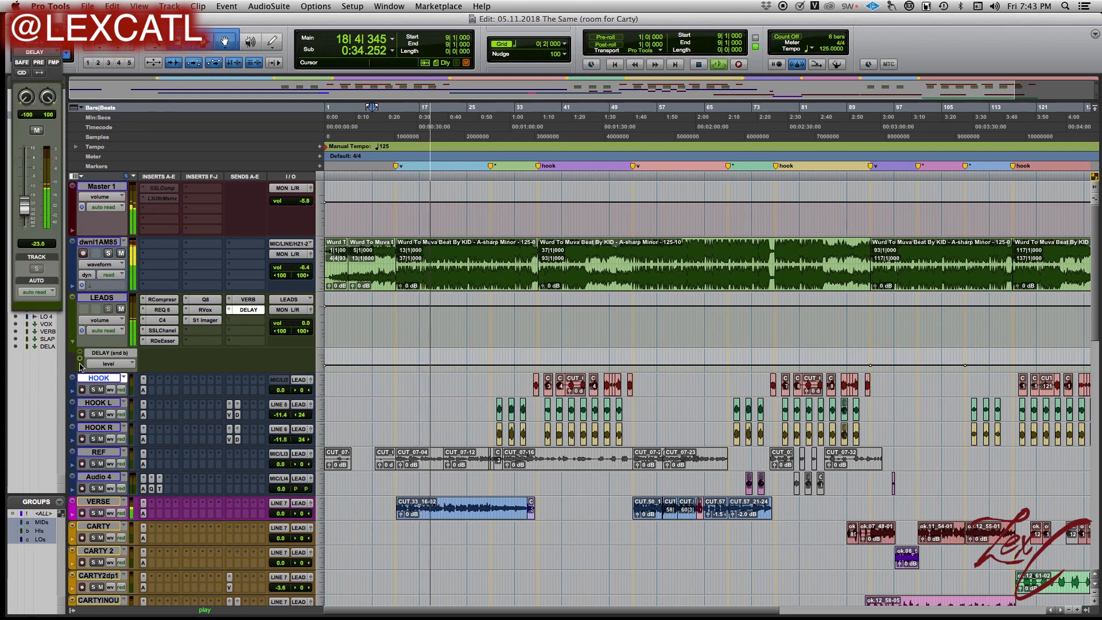
click(380, 352)
drag(379, 353, 381, 352)
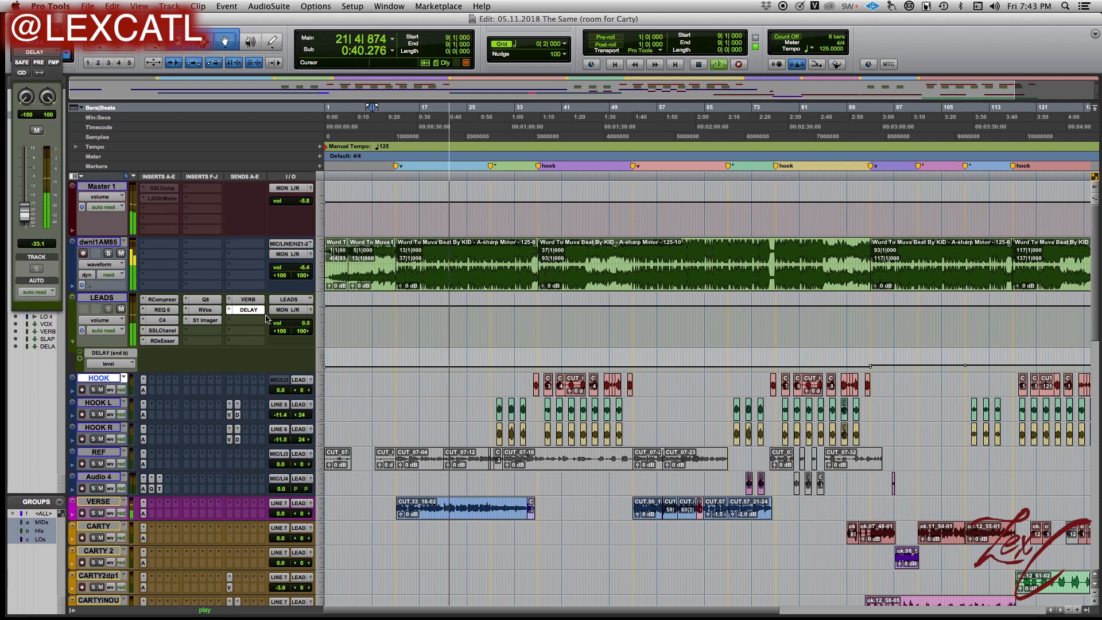
Add an automation lane for the LEADS track's VERB send level and lower it to about -22.8 dB
click(248, 299)
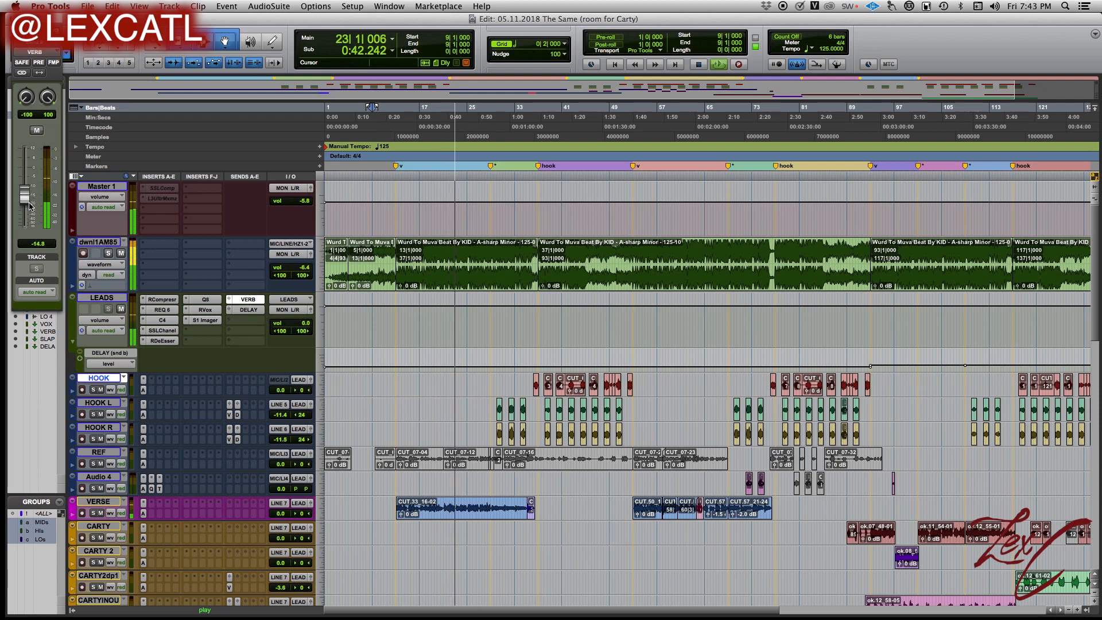
click(81, 361)
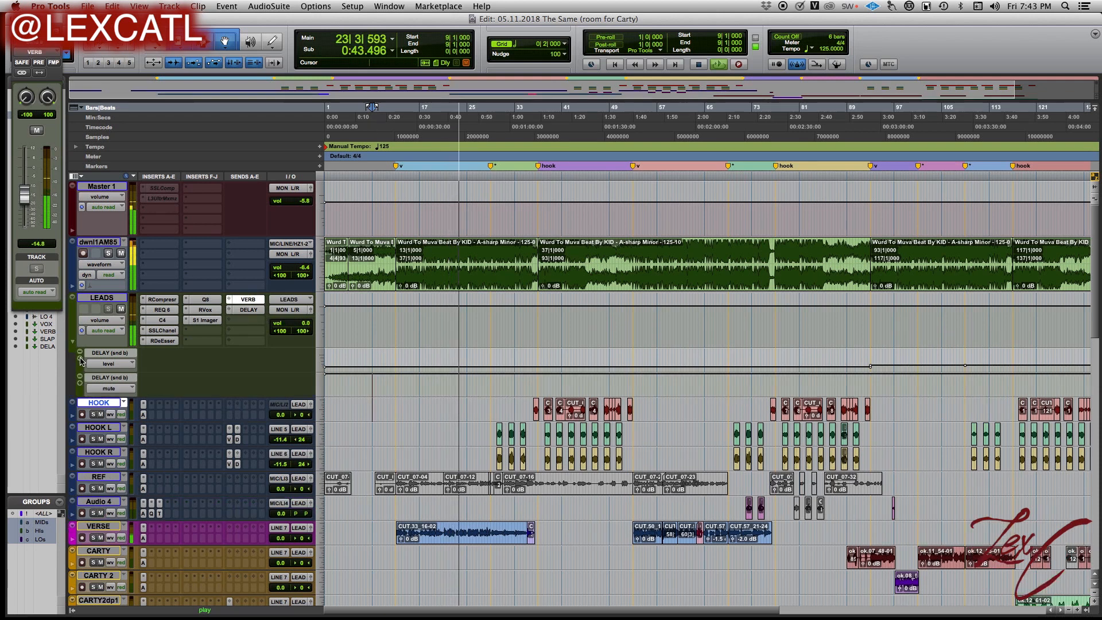
click(111, 379)
mouse_move(157, 382)
click(218, 383)
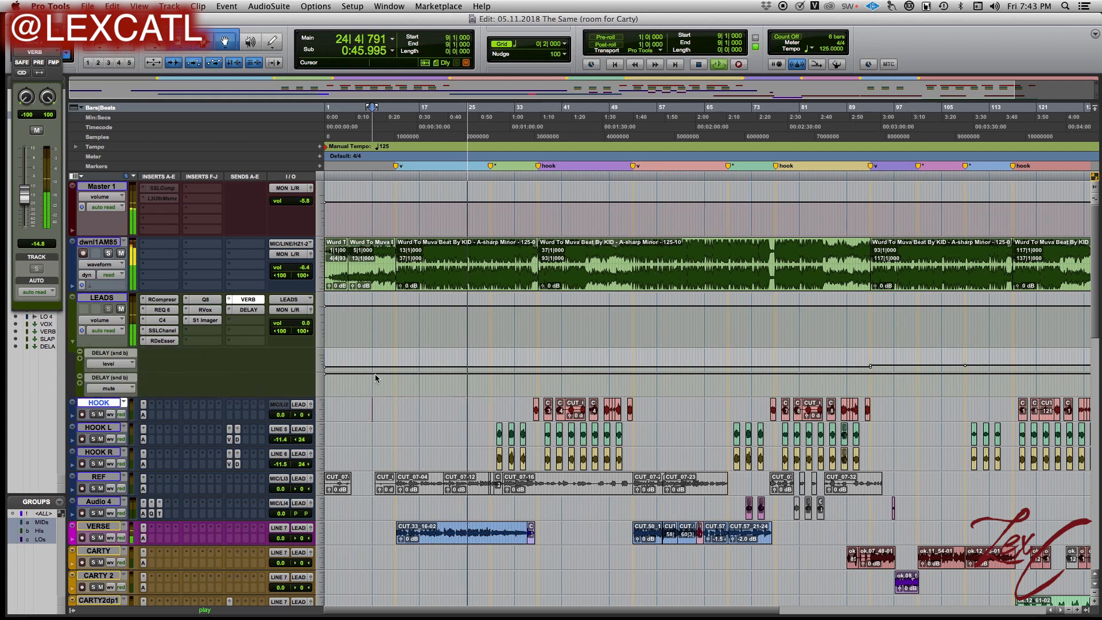
drag(409, 379, 412, 378)
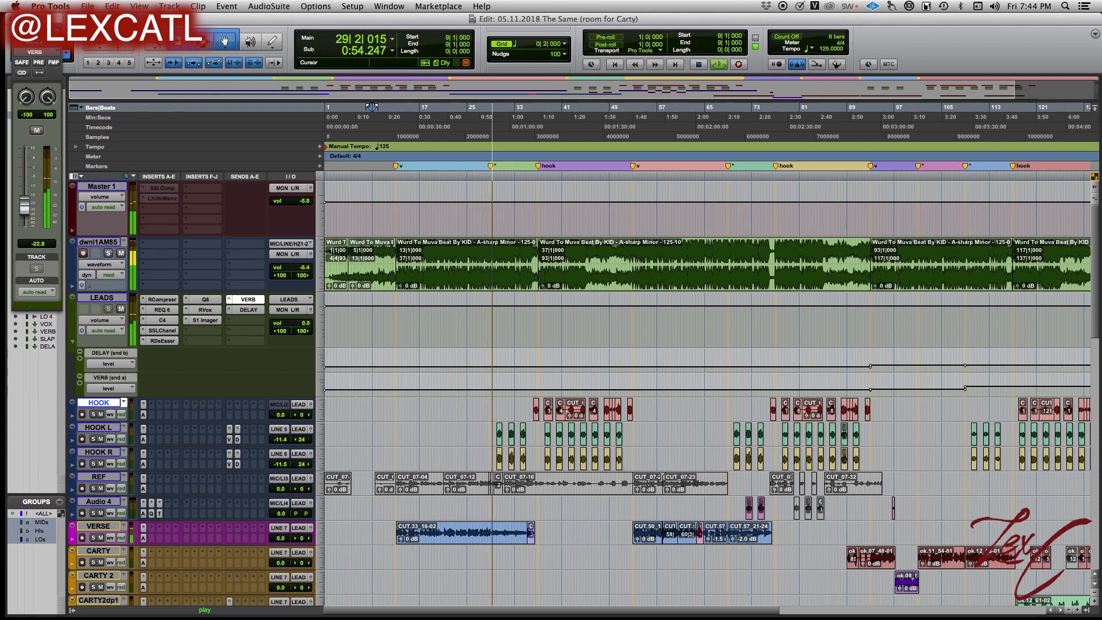
click(17, 23)
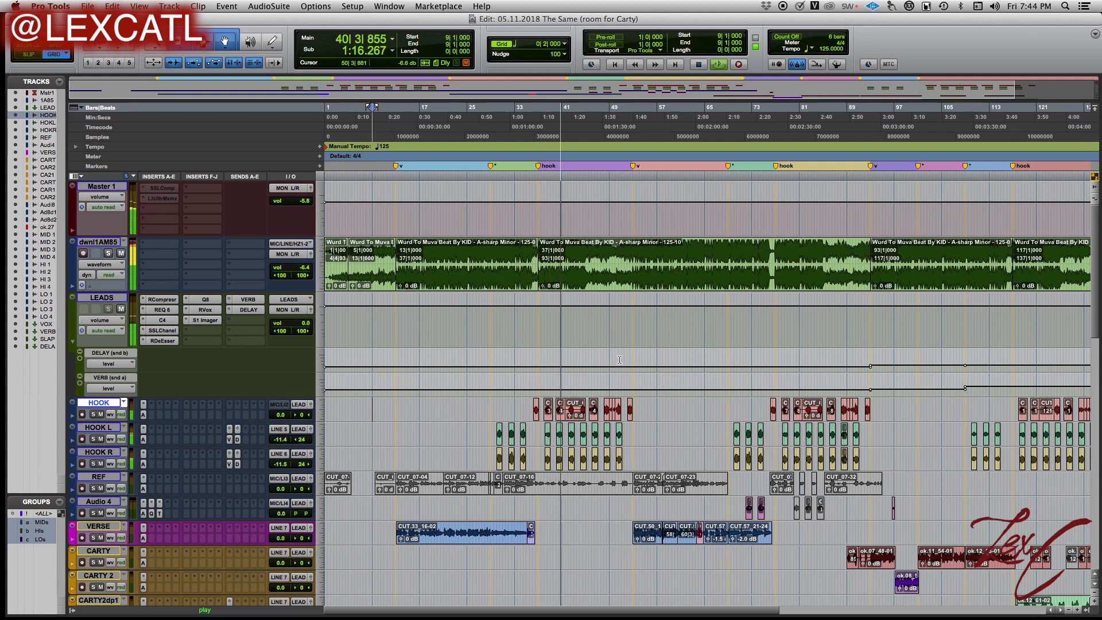
Look over the remaining vocal tracks during playback and stop the transport
scroll(605, 408, down, 10)
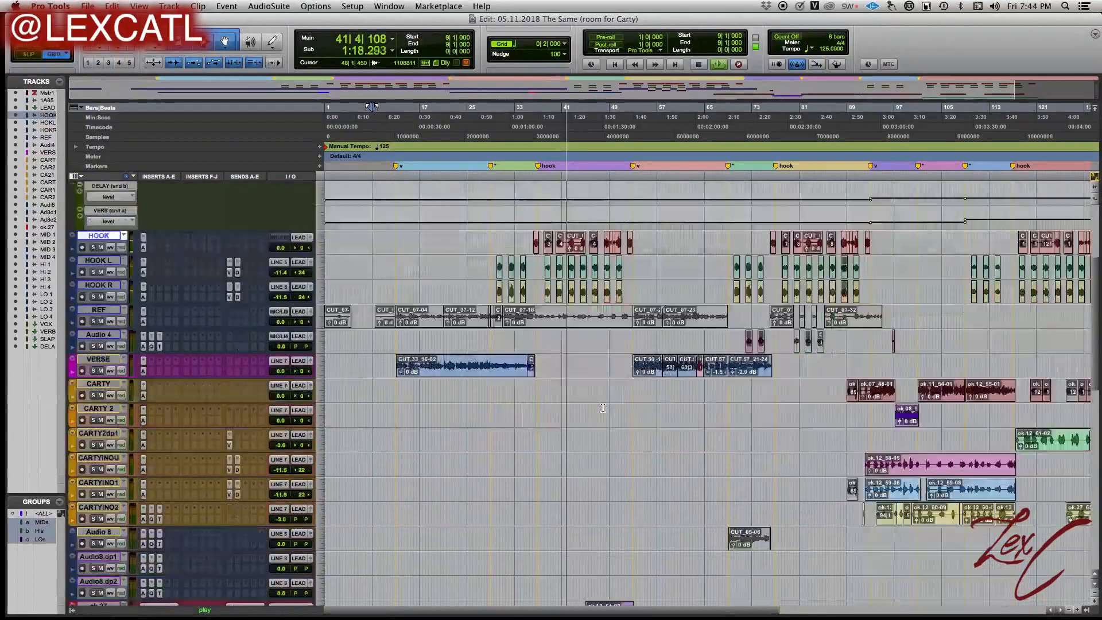
scroll(602, 409, down, 10)
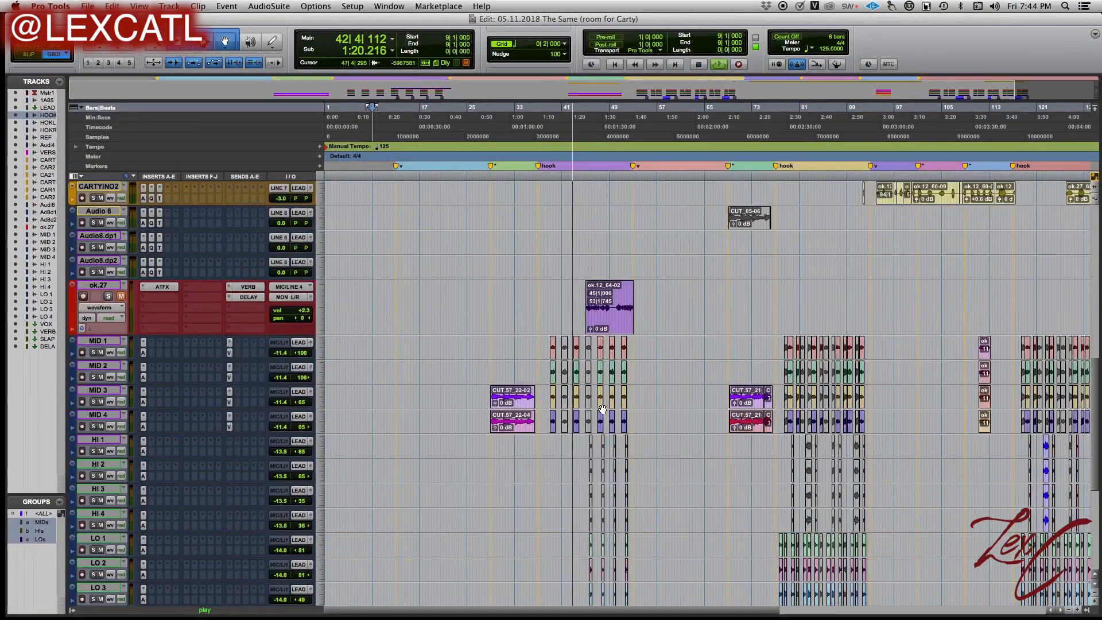
scroll(551, 373, up, 20)
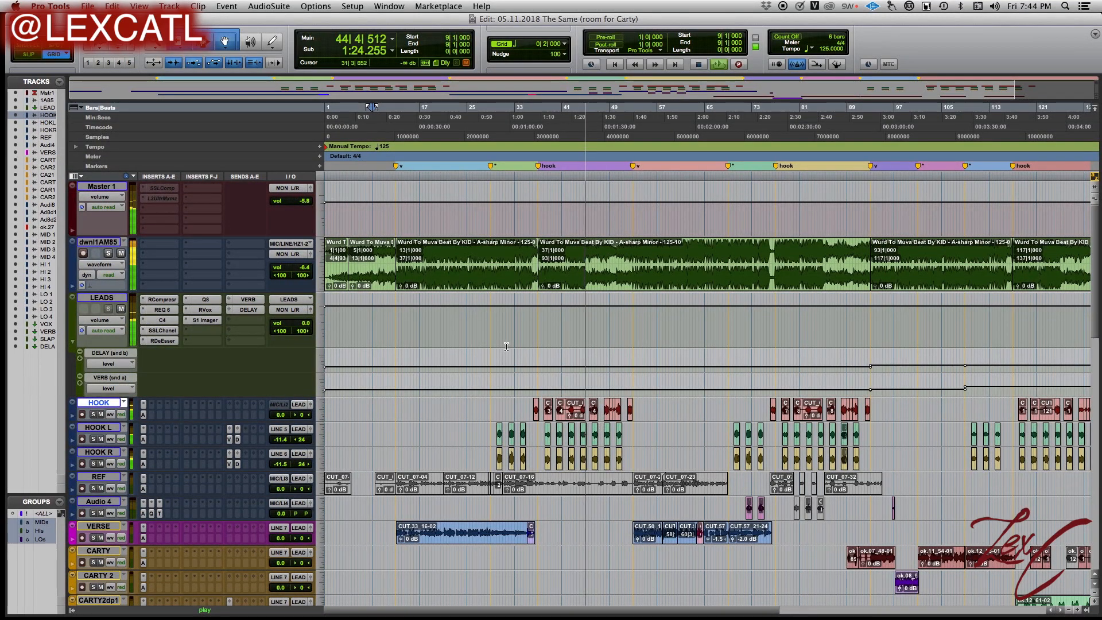
key(space)
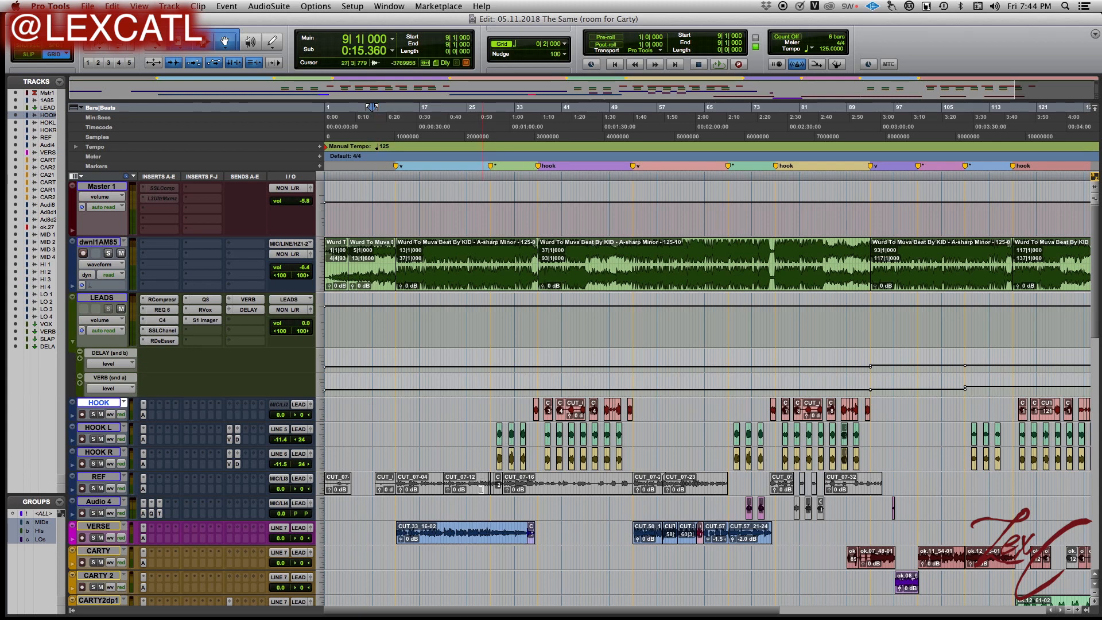
Examine the clips of the VERSE, HOOK, HOOK L and HOOK R tracks and the background vocal tracks below them
scroll(396, 436, down, 5)
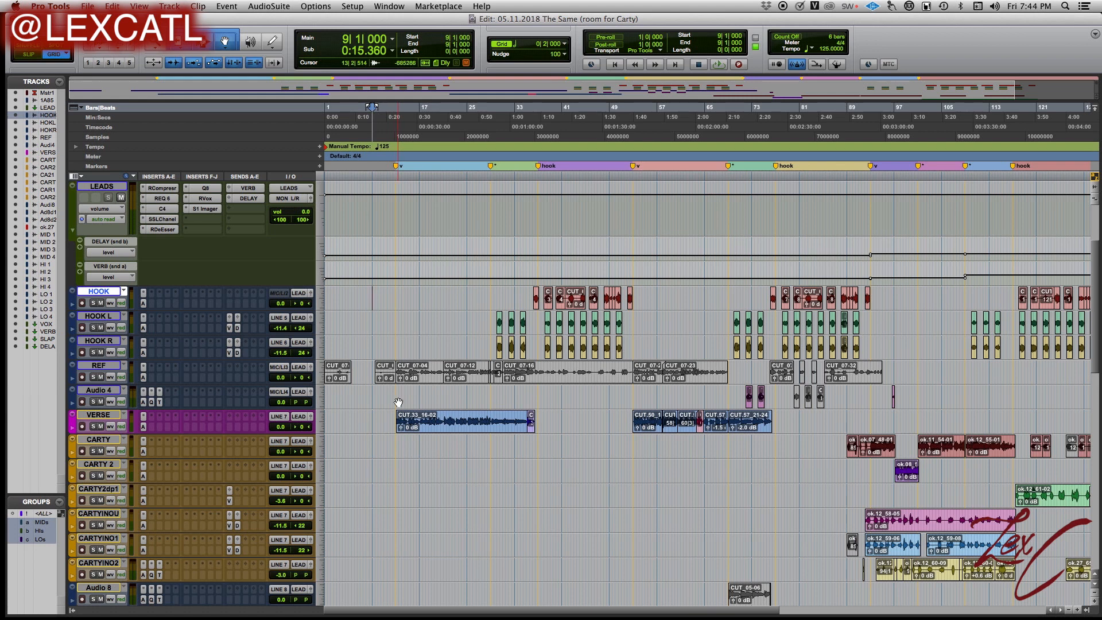
drag(396, 417, 553, 423)
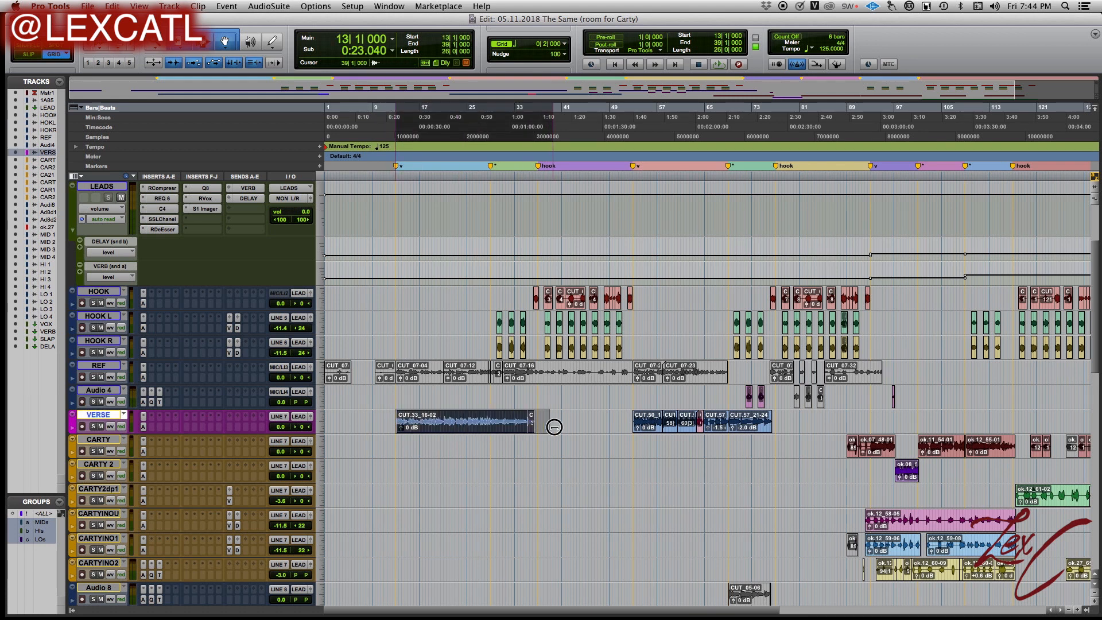
drag(548, 297, 672, 298)
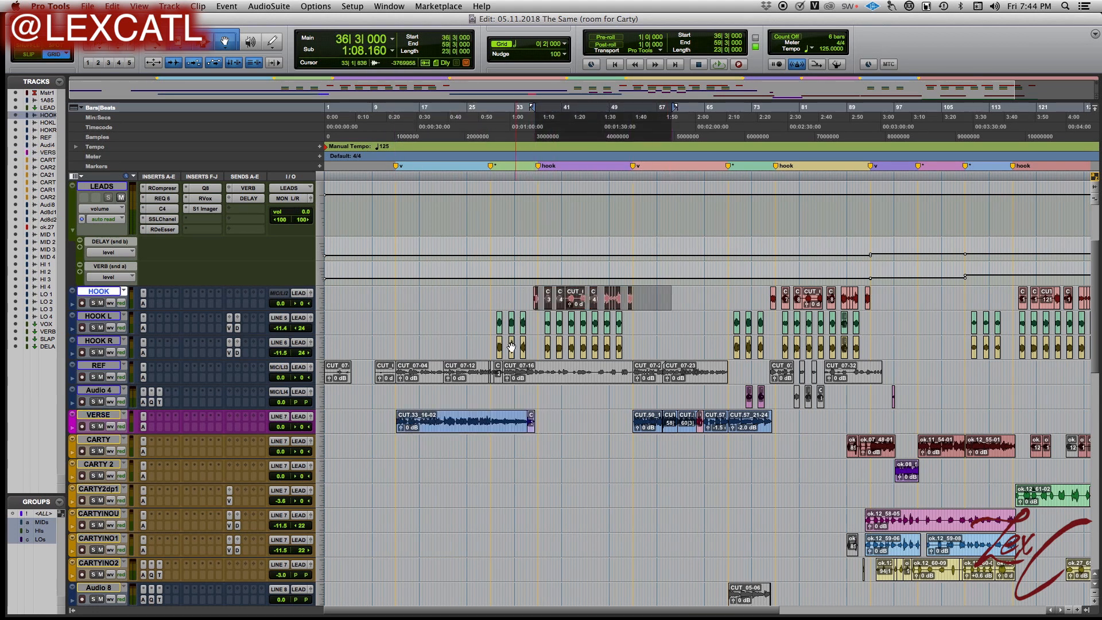
scroll(515, 310, down, 4)
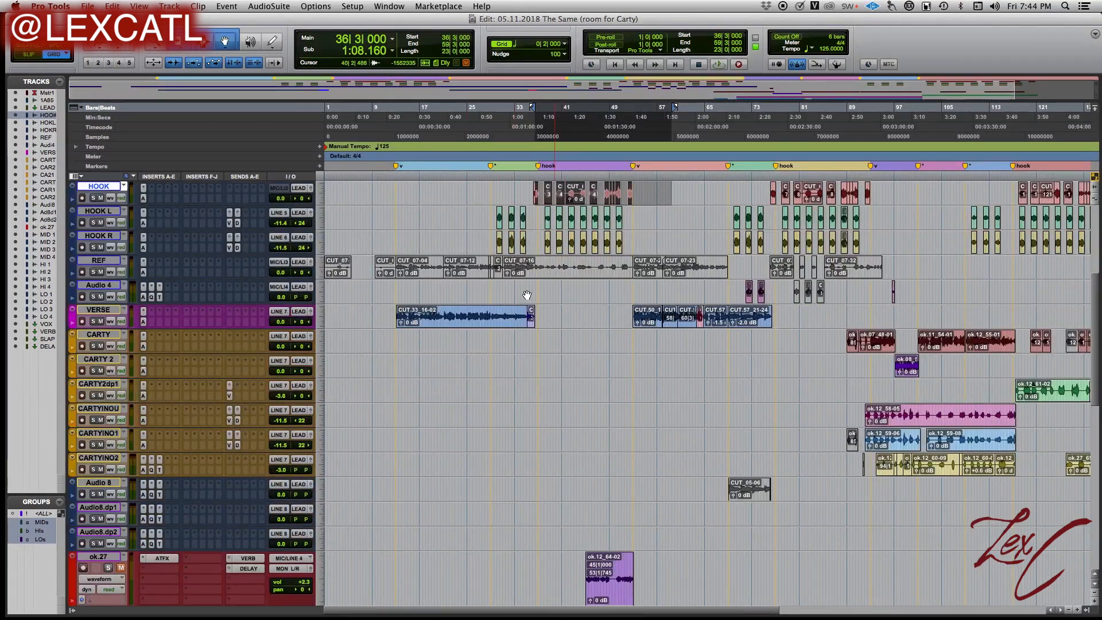
drag(488, 208, 651, 256)
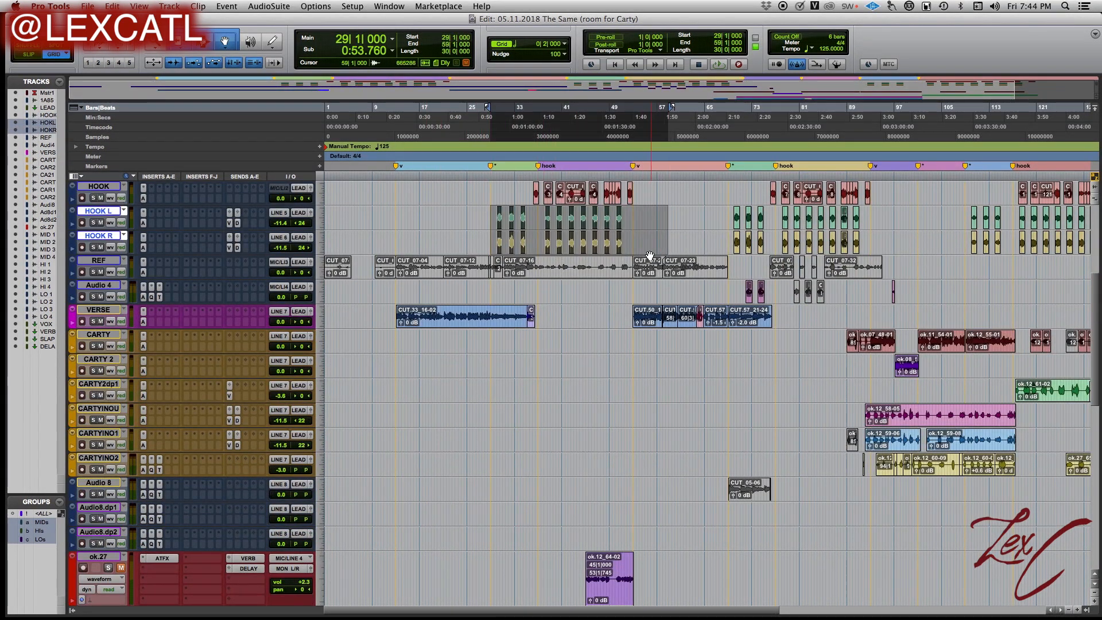
scroll(637, 256, down, 10)
scroll(624, 256, down, 5)
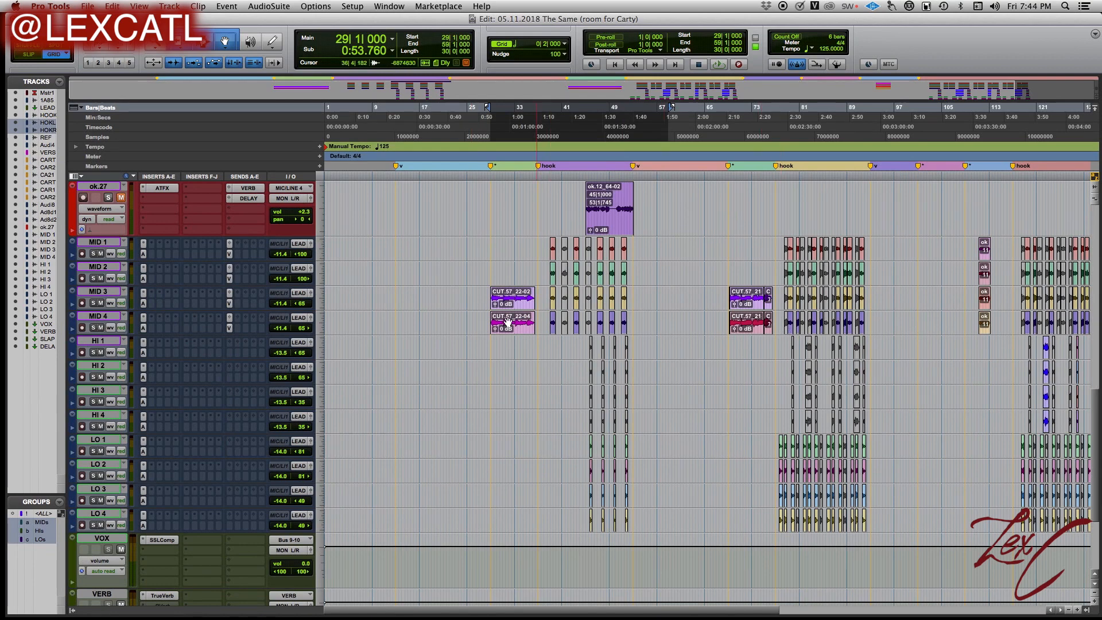
scroll(499, 278, up, 11)
scroll(498, 278, up, 4)
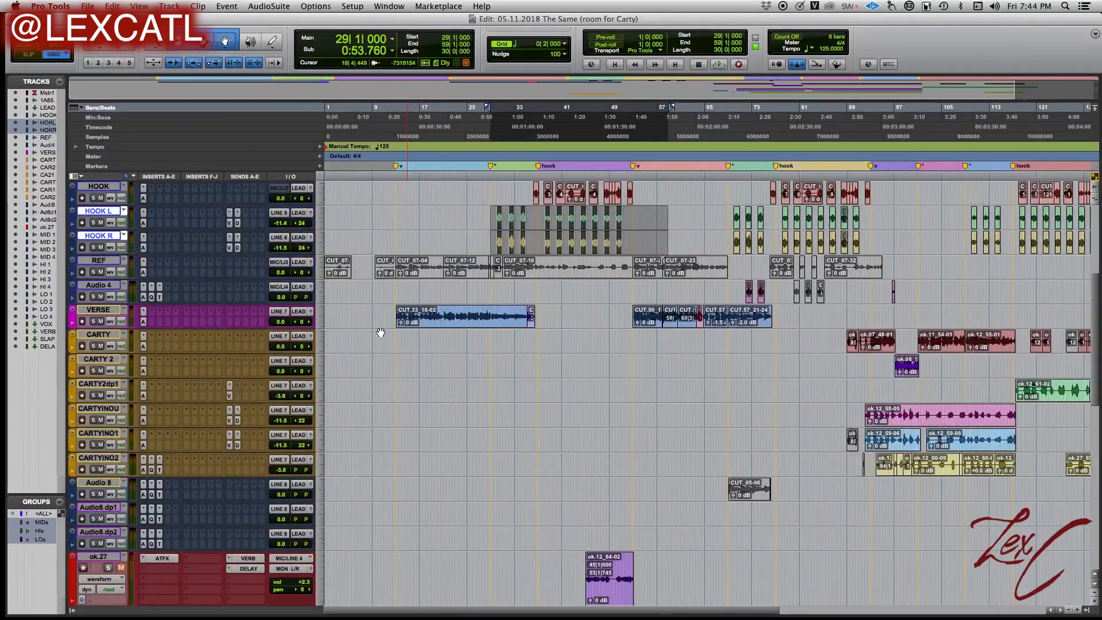
Move the VERSE track directly above the HOOK track
click(396, 286)
scroll(396, 286, up, 6)
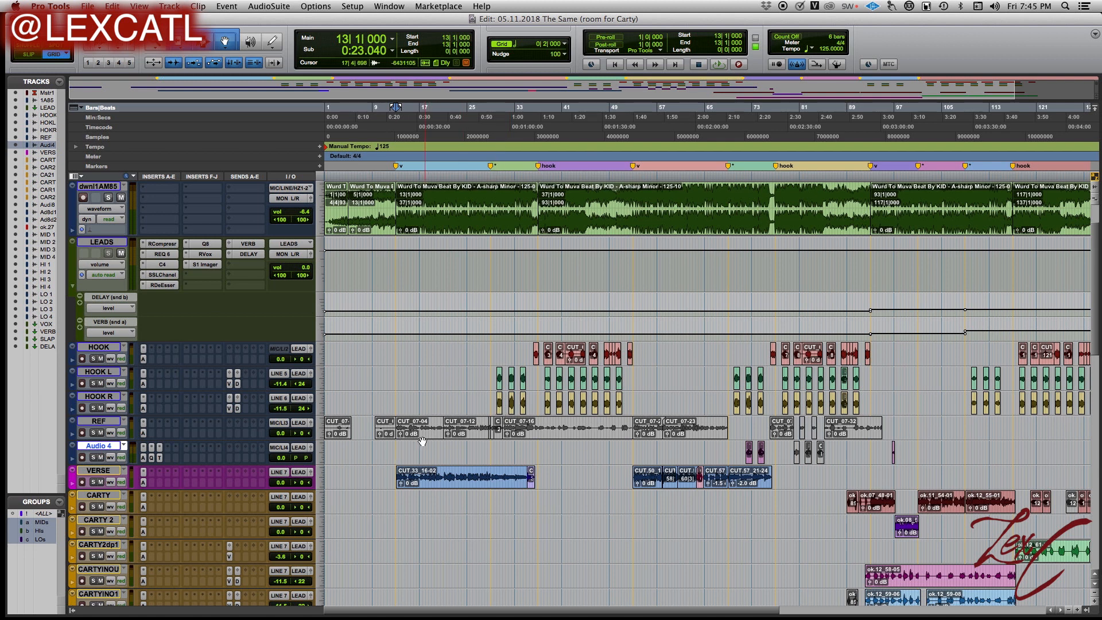
drag(401, 474, 544, 476)
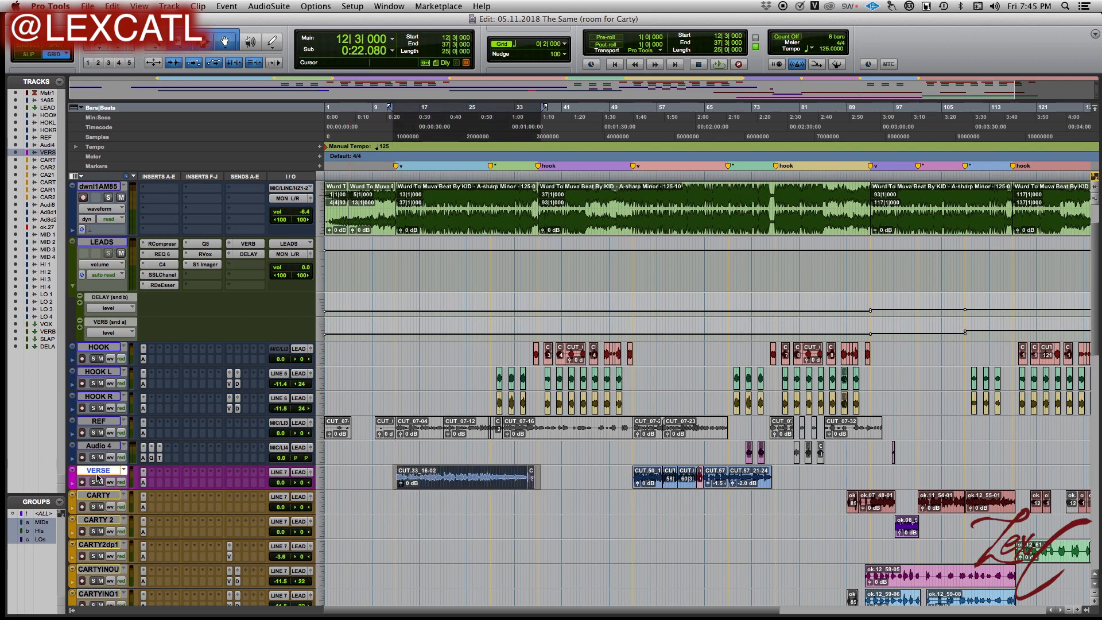
drag(89, 472, 117, 357)
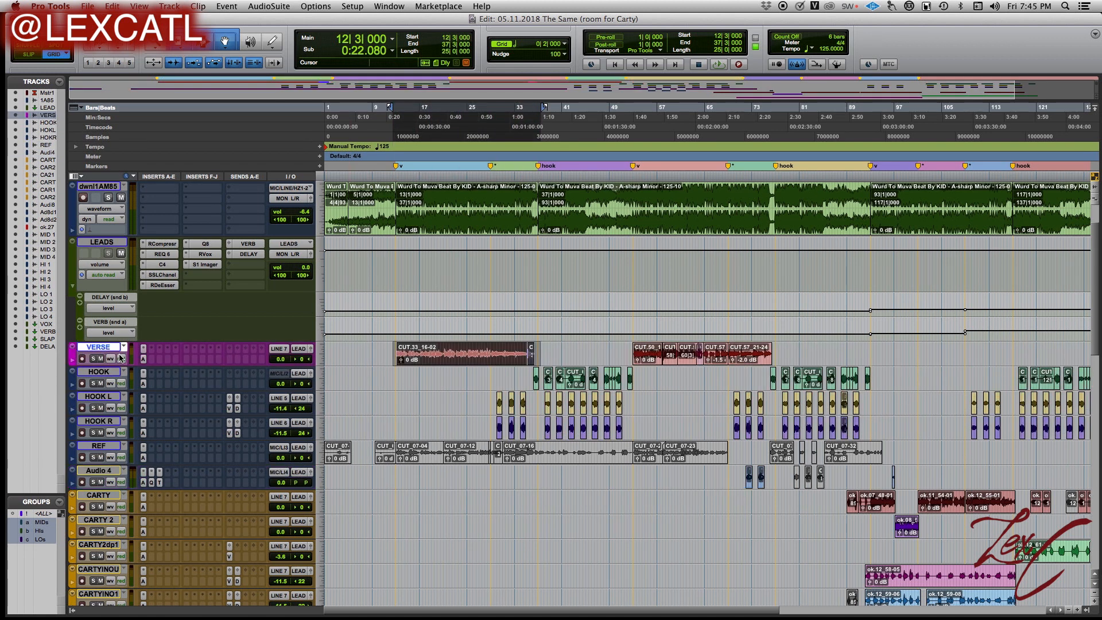
click(396, 374)
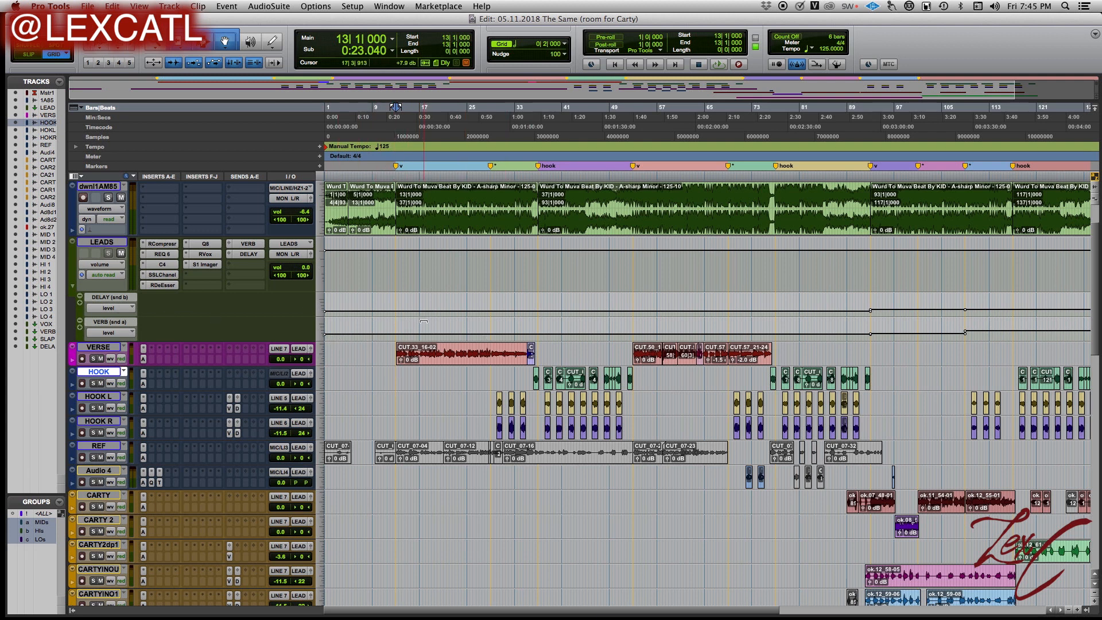
Select the first verse section on the VERSE track, then solo the track and set its height to large
click(374, 303)
click(372, 329)
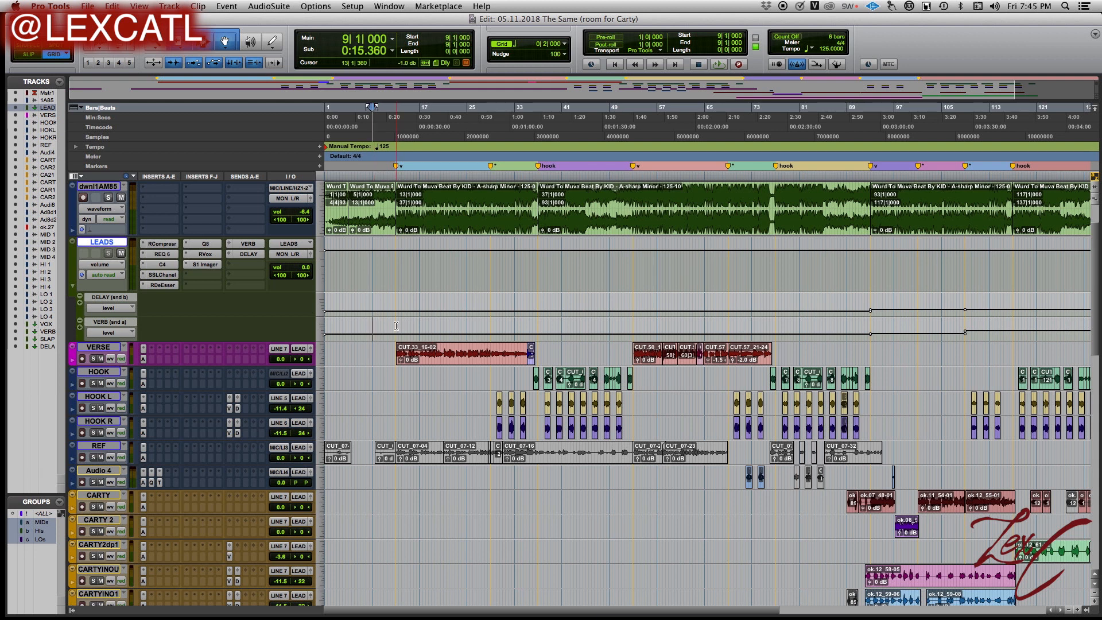
drag(386, 353, 544, 360)
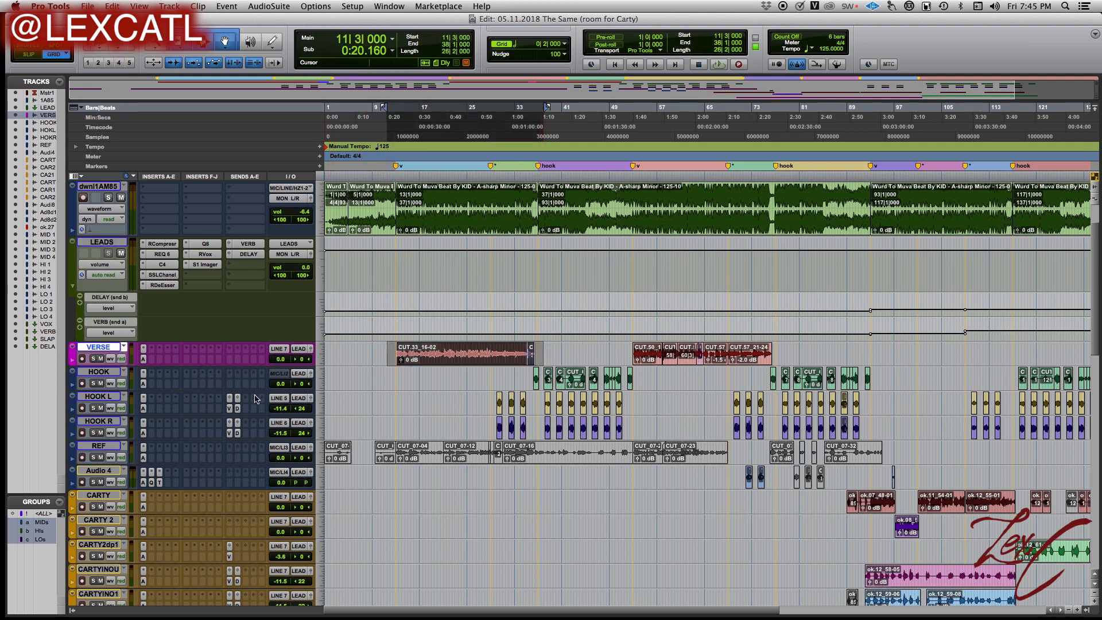
click(93, 360)
click(320, 357)
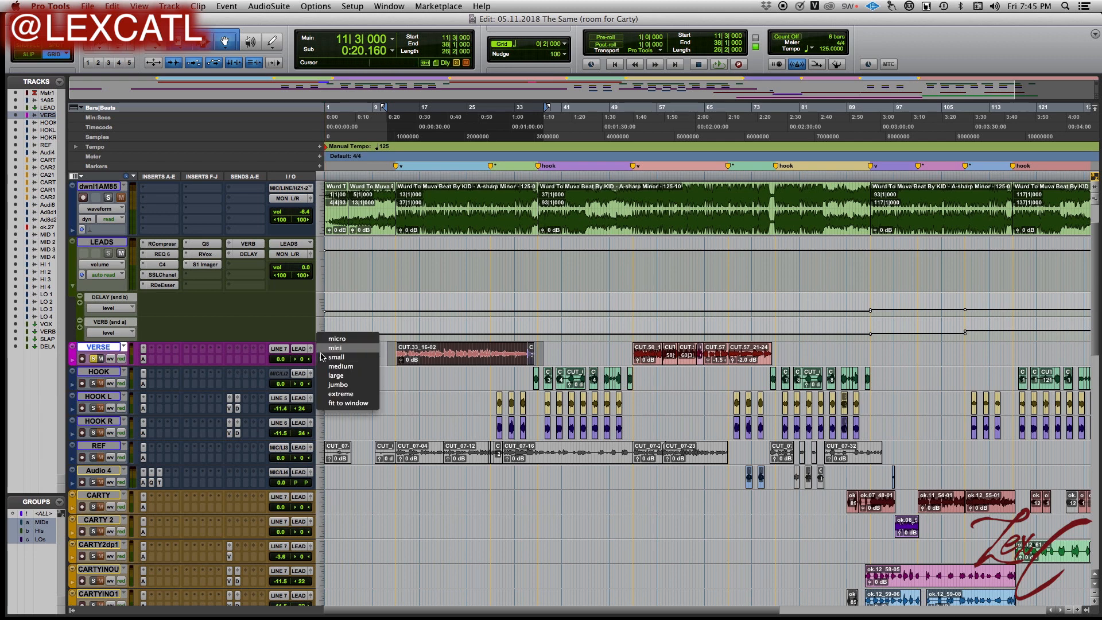
click(331, 377)
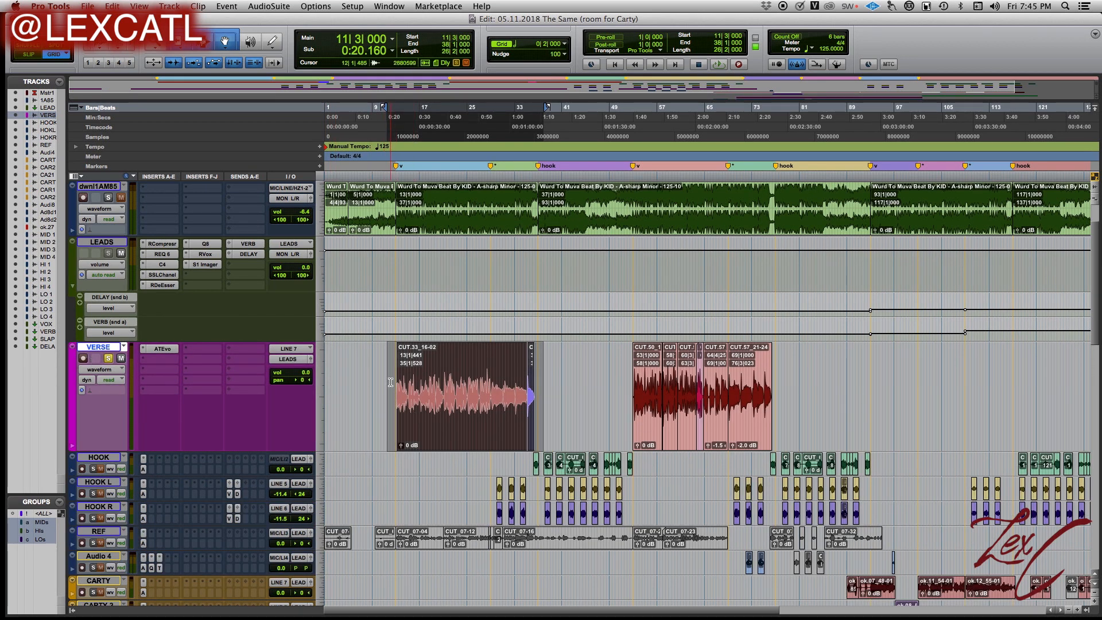
Zoom the timeline in on the first verse and place the edit cursor at bar 12 of the VERSE track
key(t)
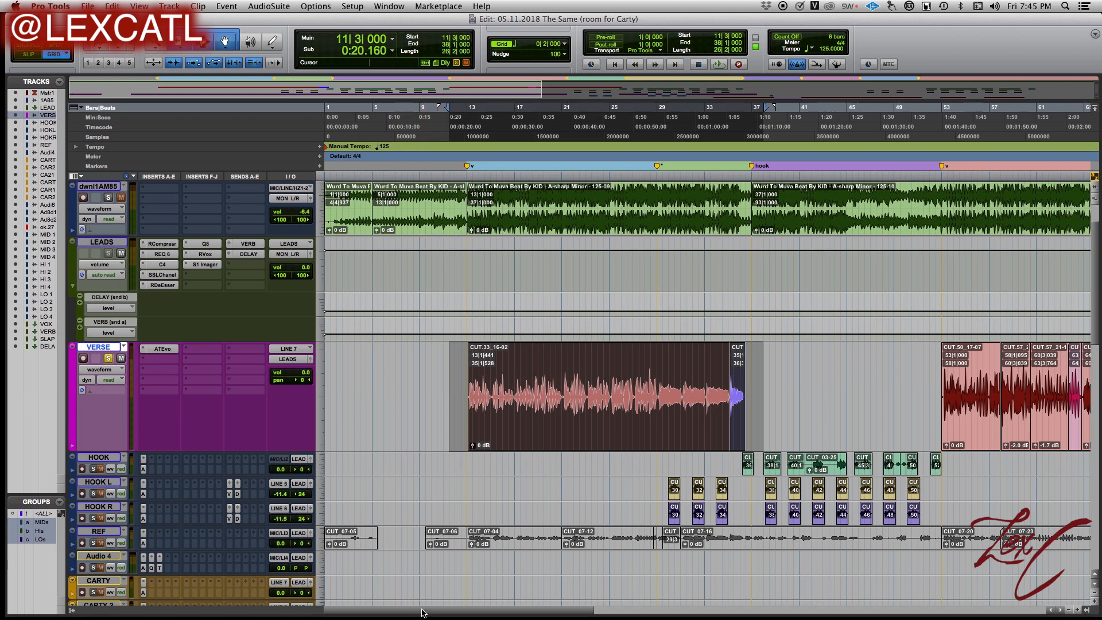
drag(422, 612, 447, 613)
click(383, 421)
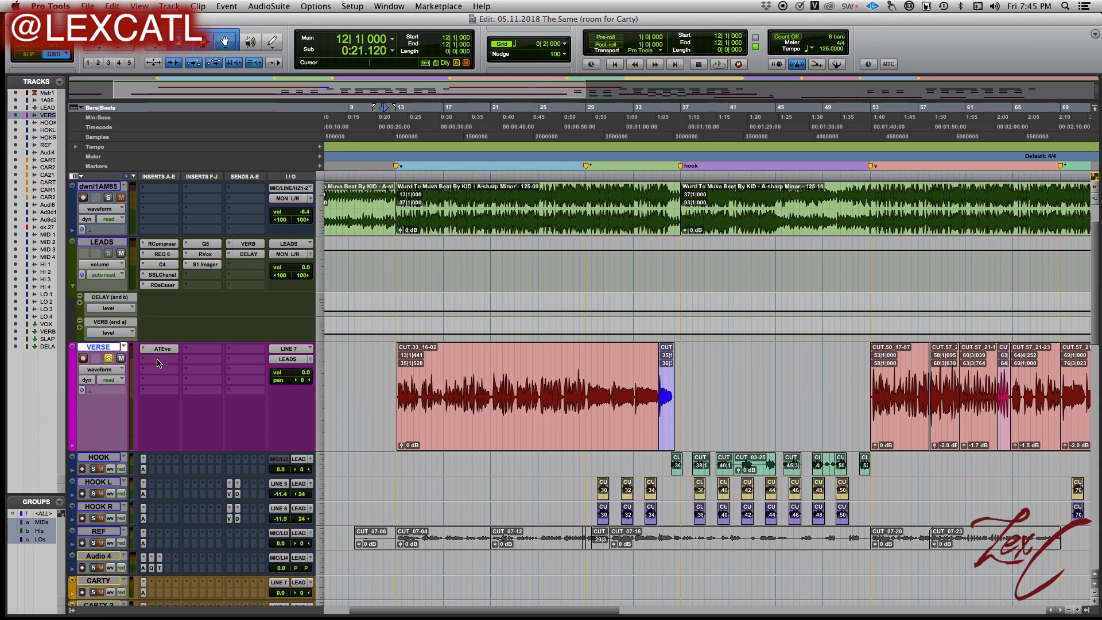
Select the first verse's clips on the VERSE track, from bar 12 beat 3 to bar 37
drag(390, 361, 681, 392)
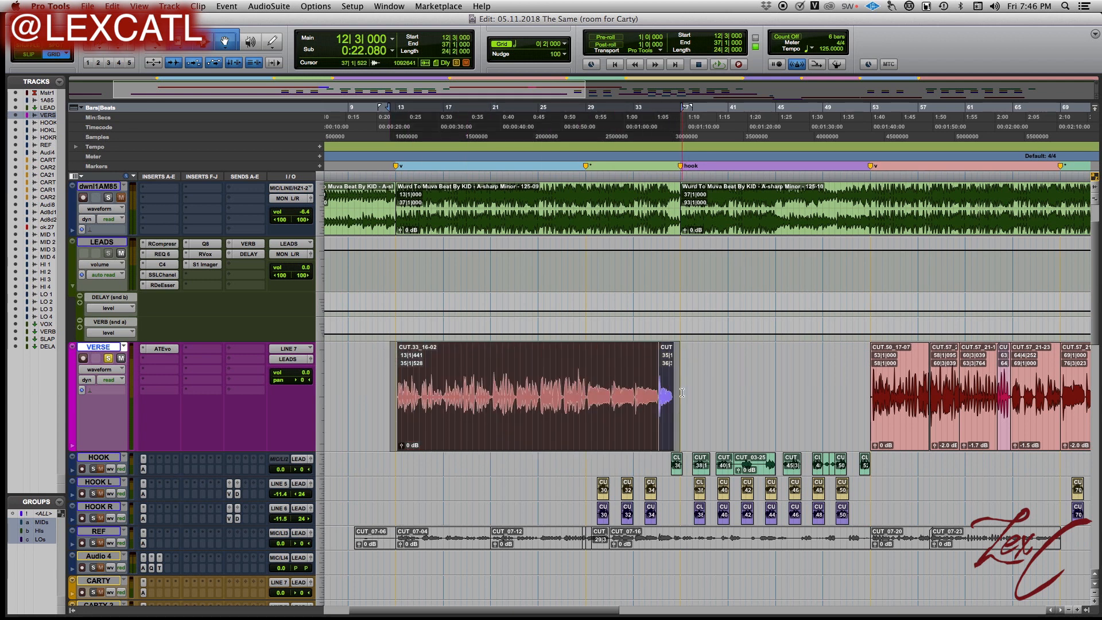
click(390, 354)
drag(390, 355, 688, 381)
click(697, 358)
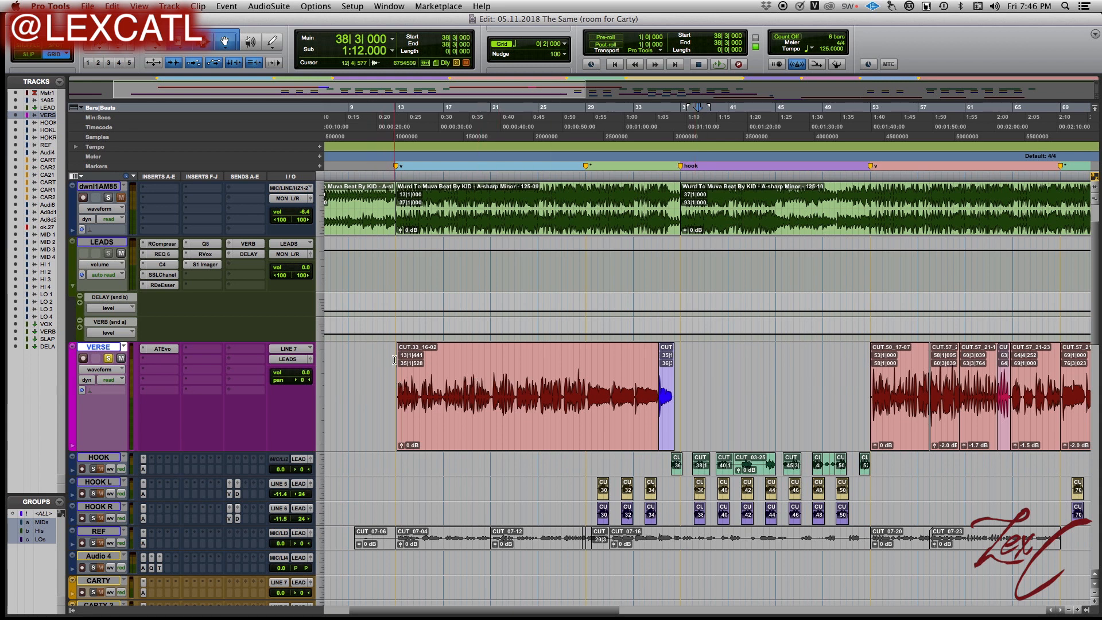
drag(390, 353, 680, 384)
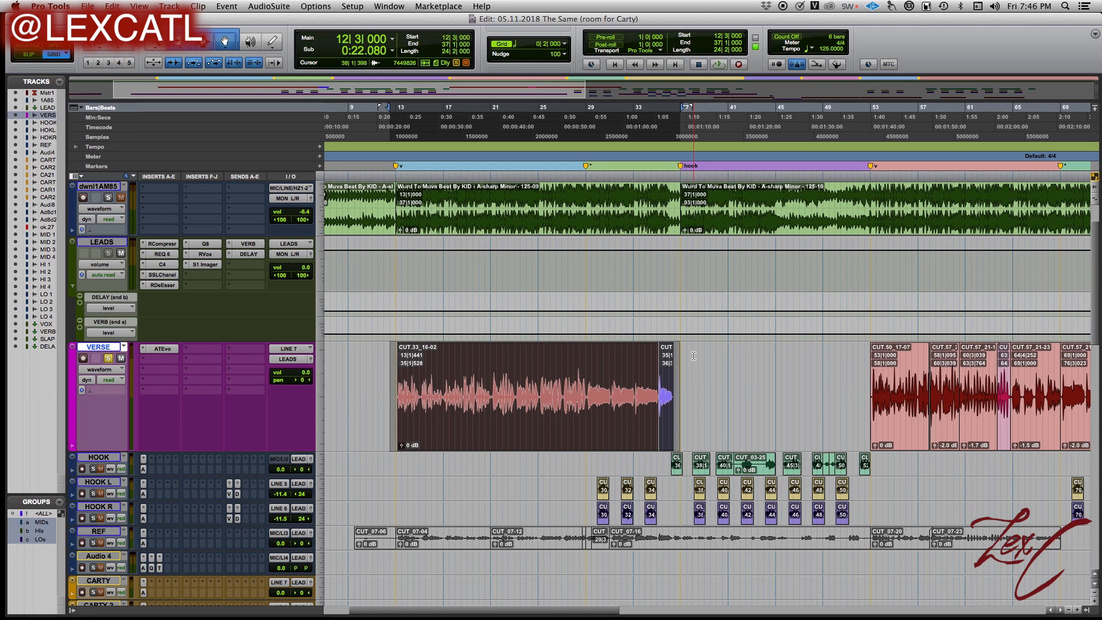
click(392, 353)
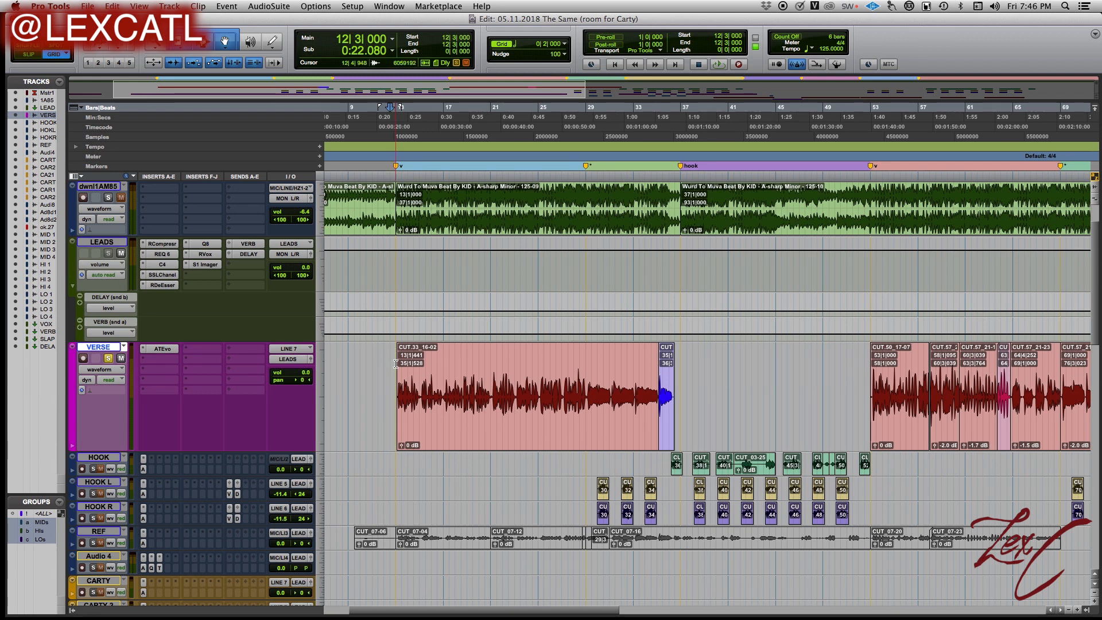
click(163, 360)
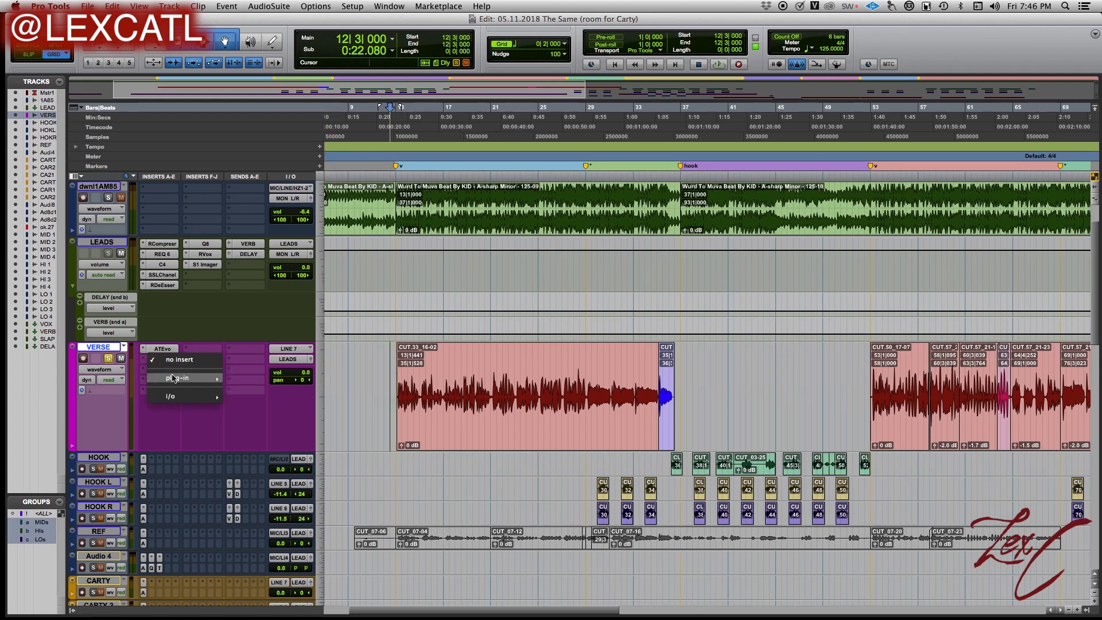
mouse_move(173, 378)
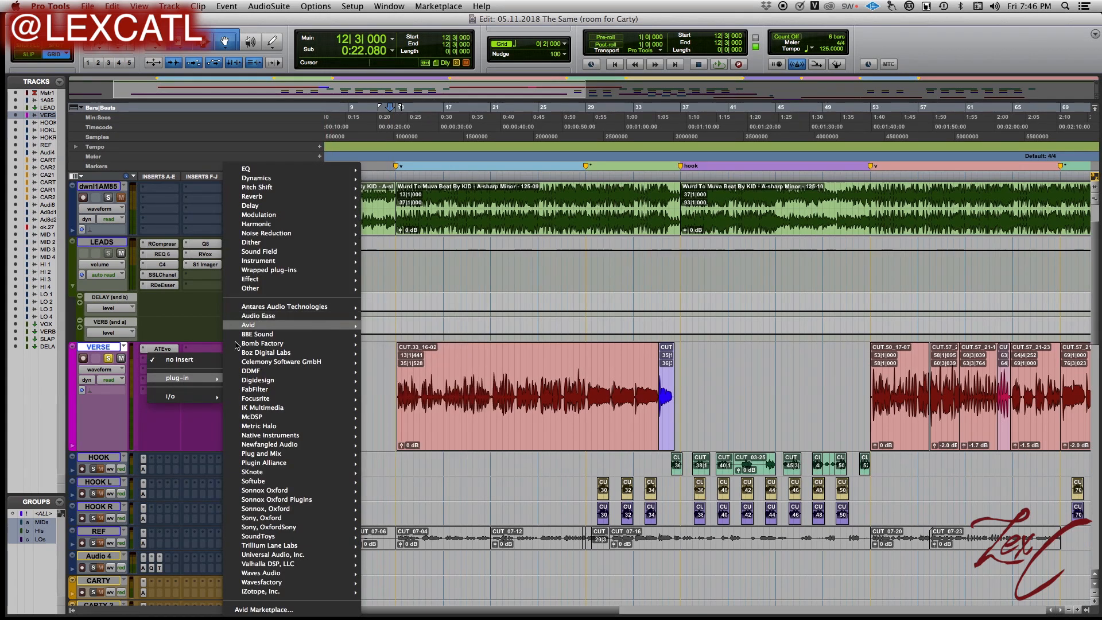
click(169, 406)
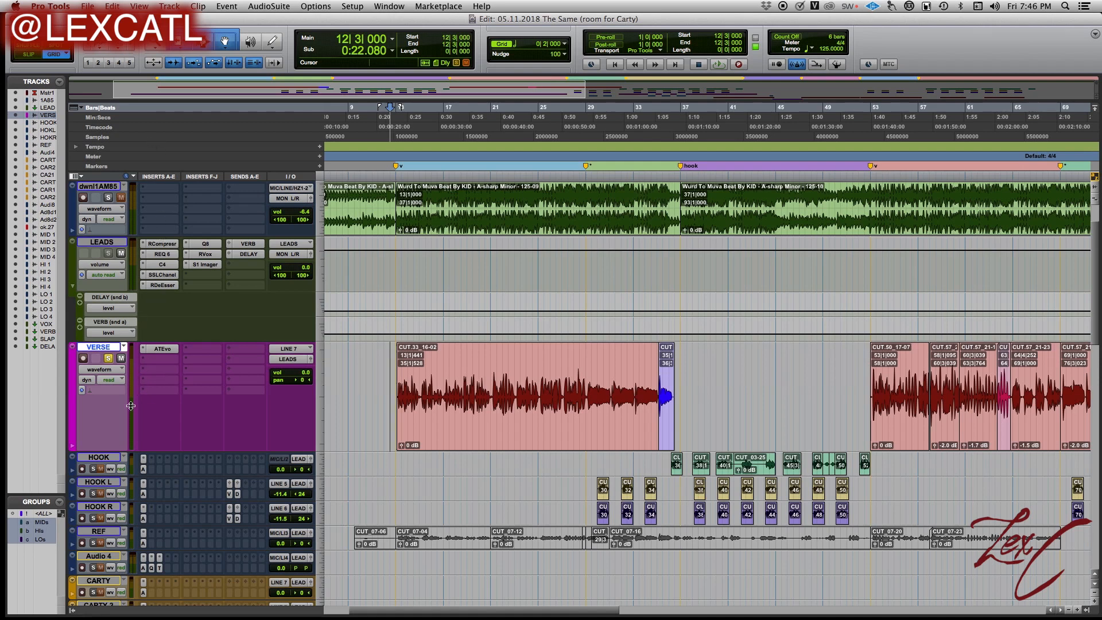
Insert the EQ3 7-Band (mono) equalizer below ATEvo on the VERSE track and move its window clear of the track's inserts
click(165, 361)
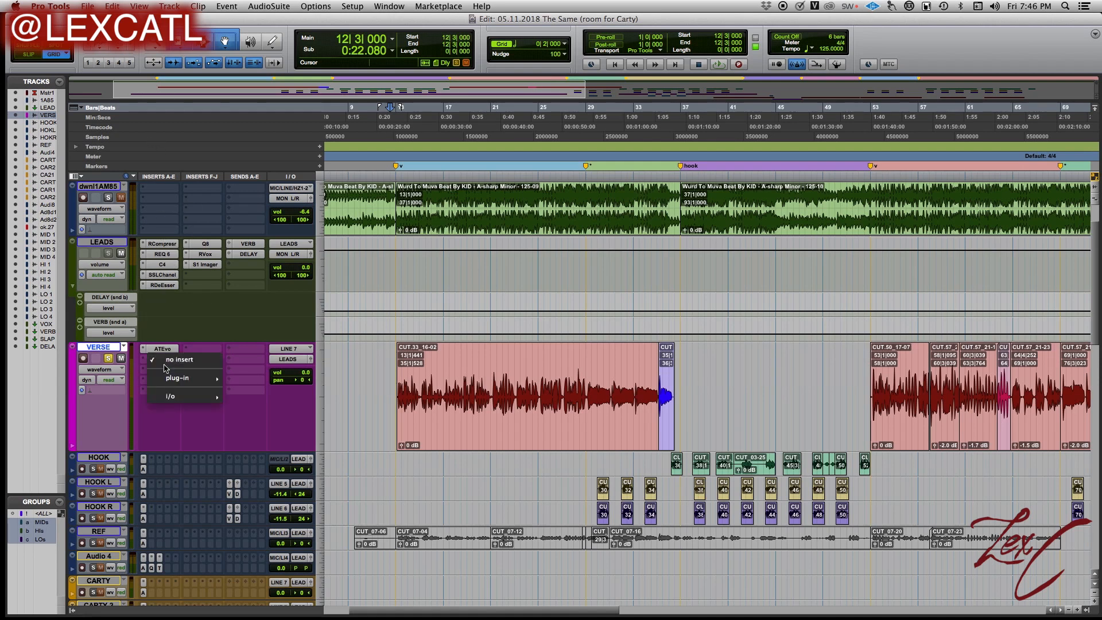
mouse_move(179, 378)
mouse_move(299, 173)
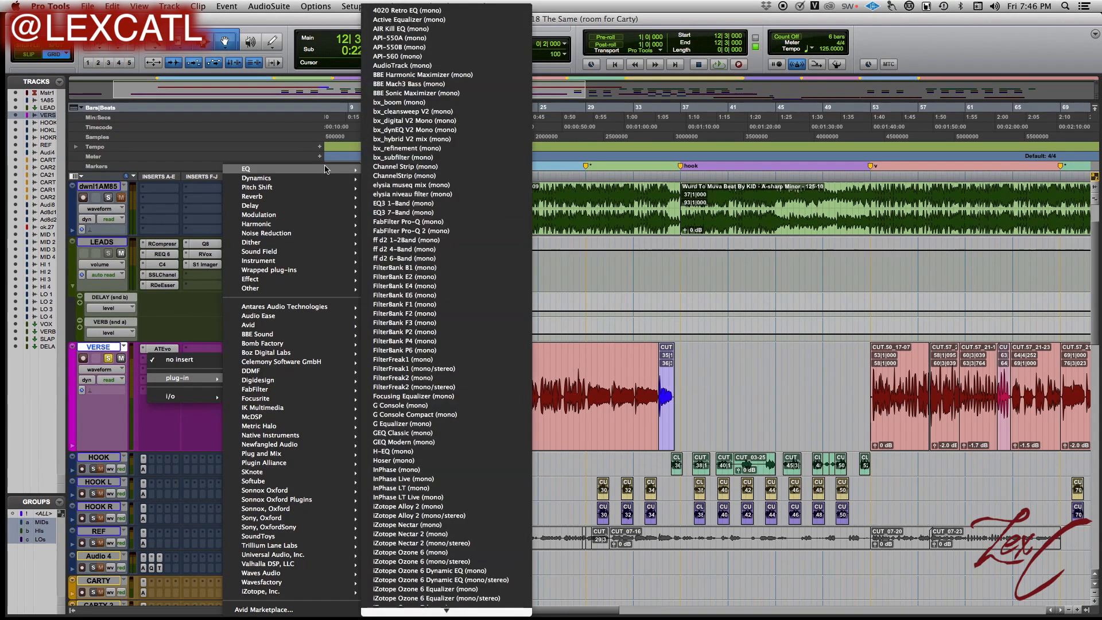
scroll(435, 298, down, 10)
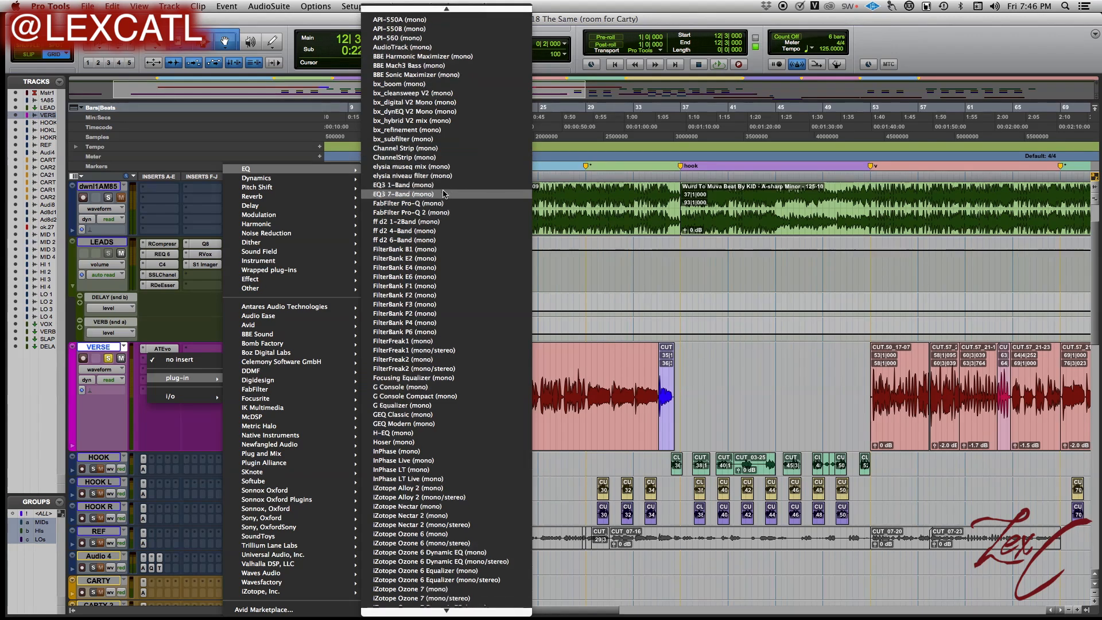
scroll(435, 298, down, 20)
scroll(438, 295, up, 20)
scroll(439, 295, up, 6)
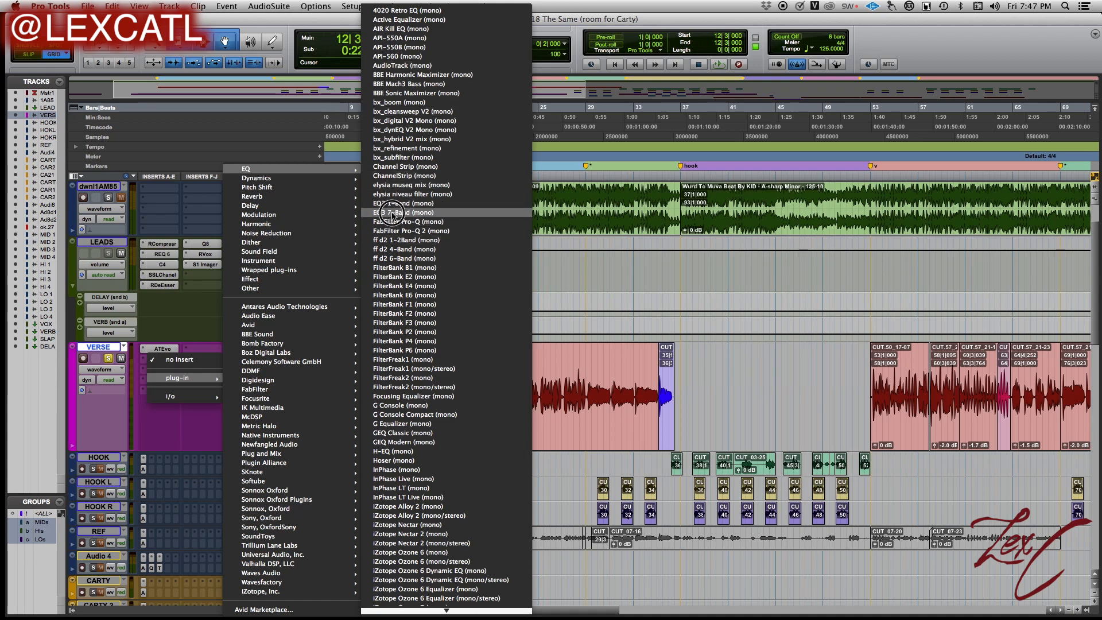
click(392, 214)
drag(597, 71, 104, 28)
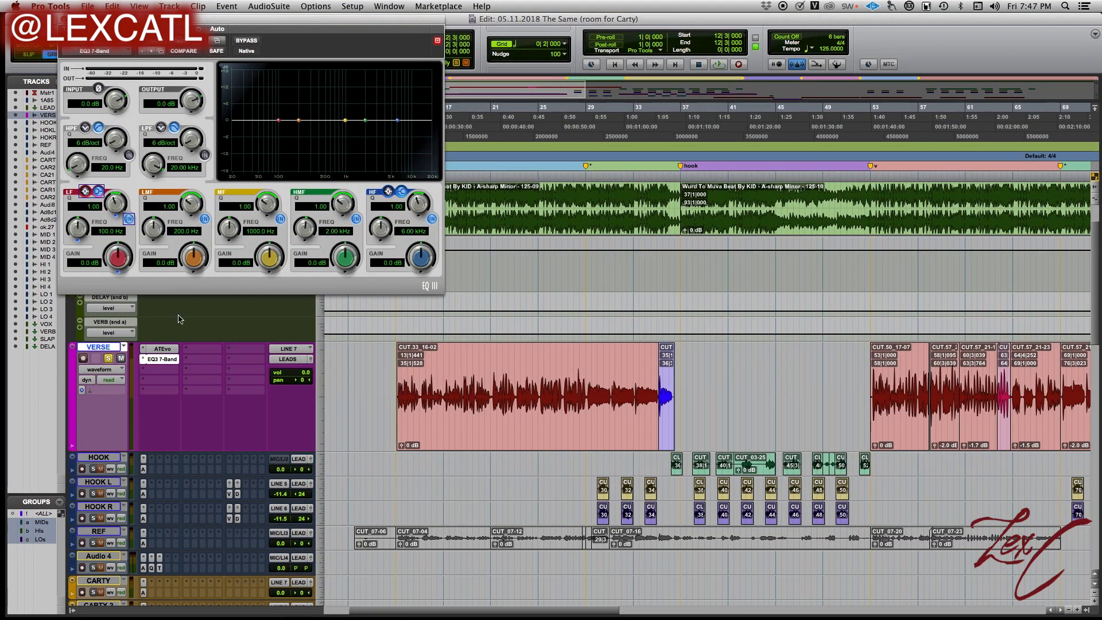
Insert the Q8 (mono) equalizer below the EQ3 7-Band on the VERSE track and show both plug-in windows side by side
click(152, 374)
mouse_move(184, 388)
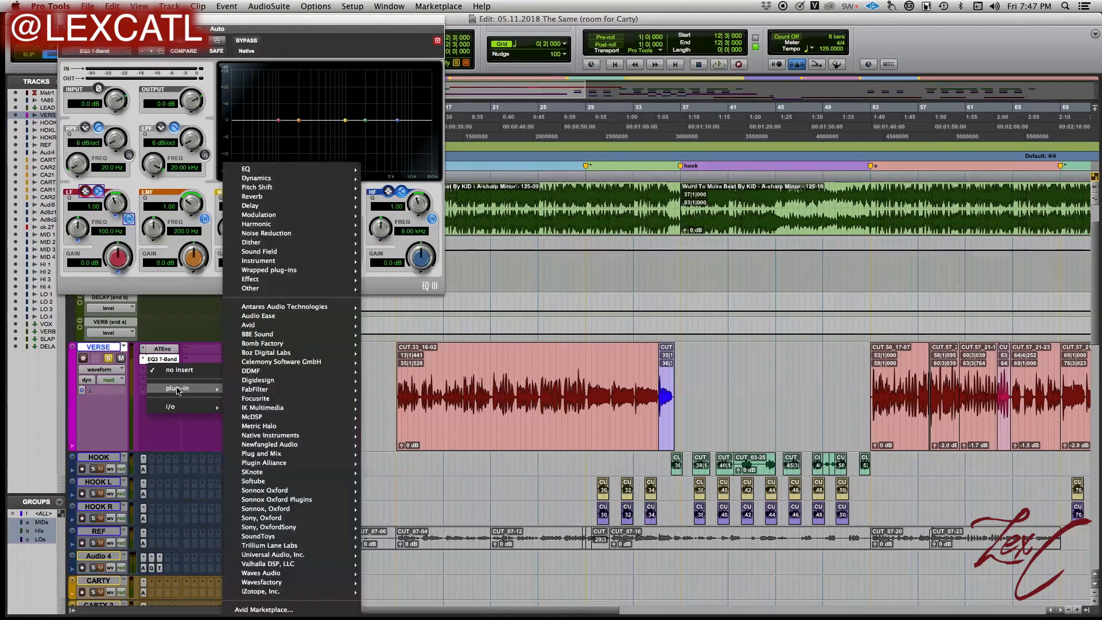
mouse_move(265, 170)
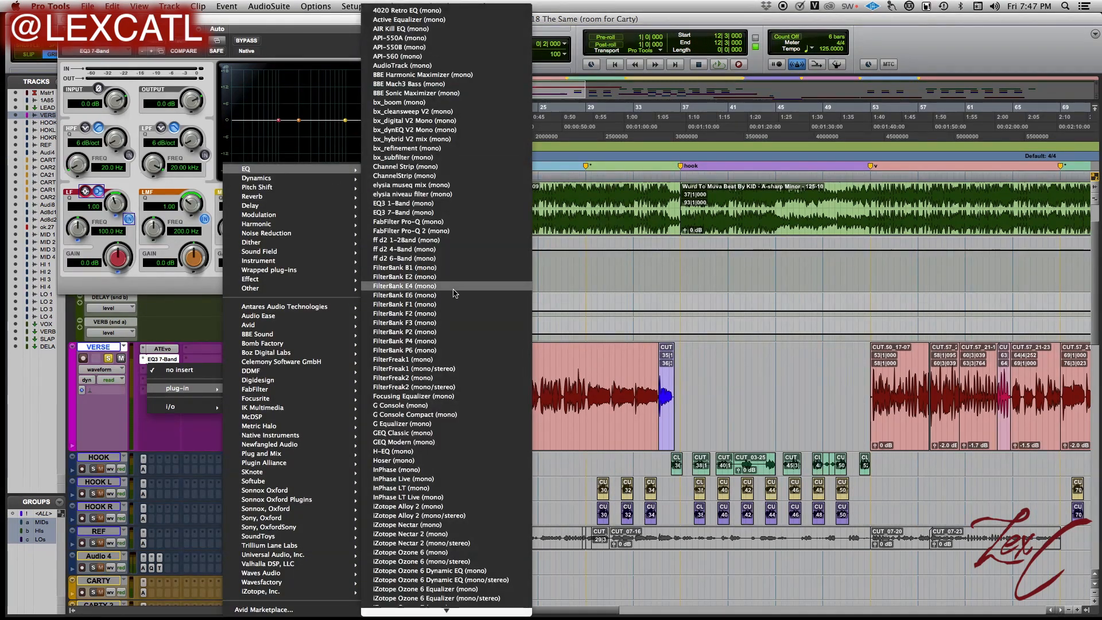
scroll(453, 287, down, 5)
scroll(452, 287, down, 10)
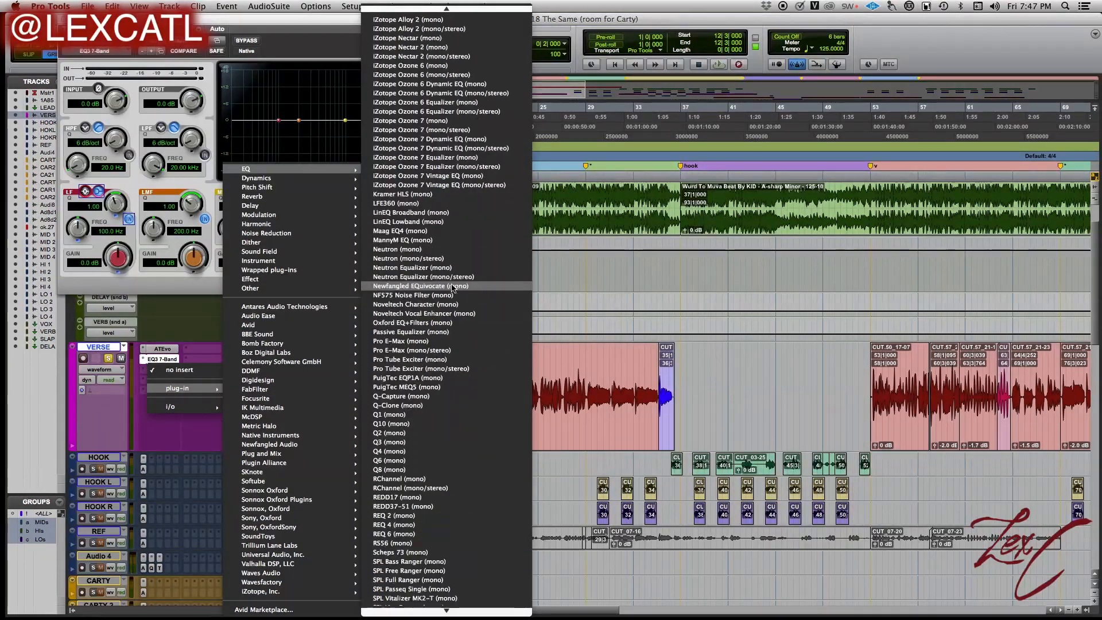
click(384, 469)
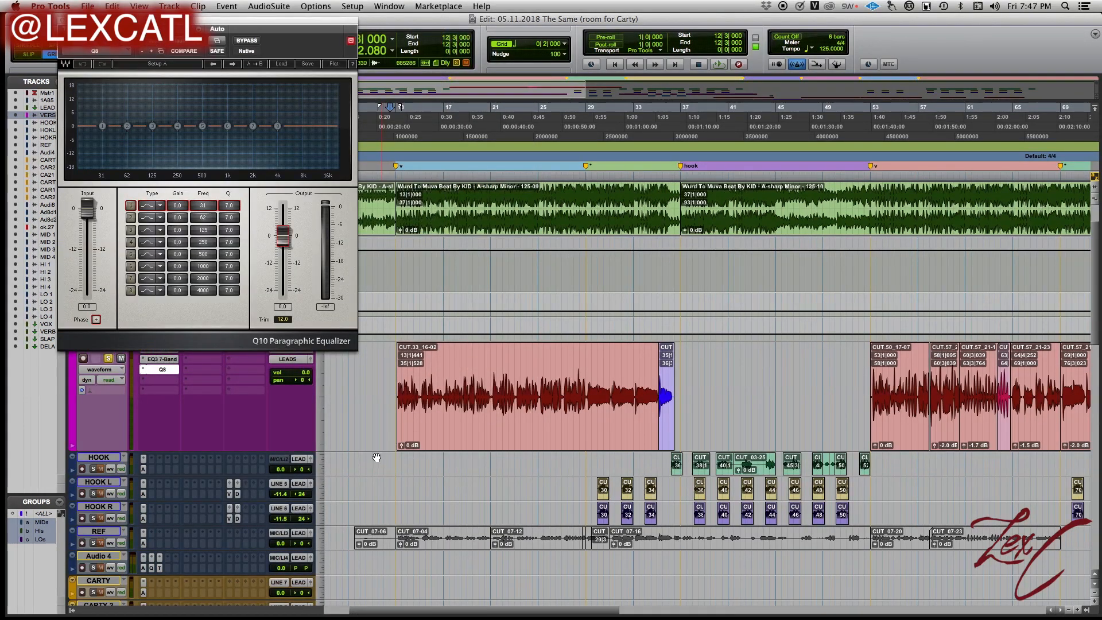
drag(275, 28, 566, 23)
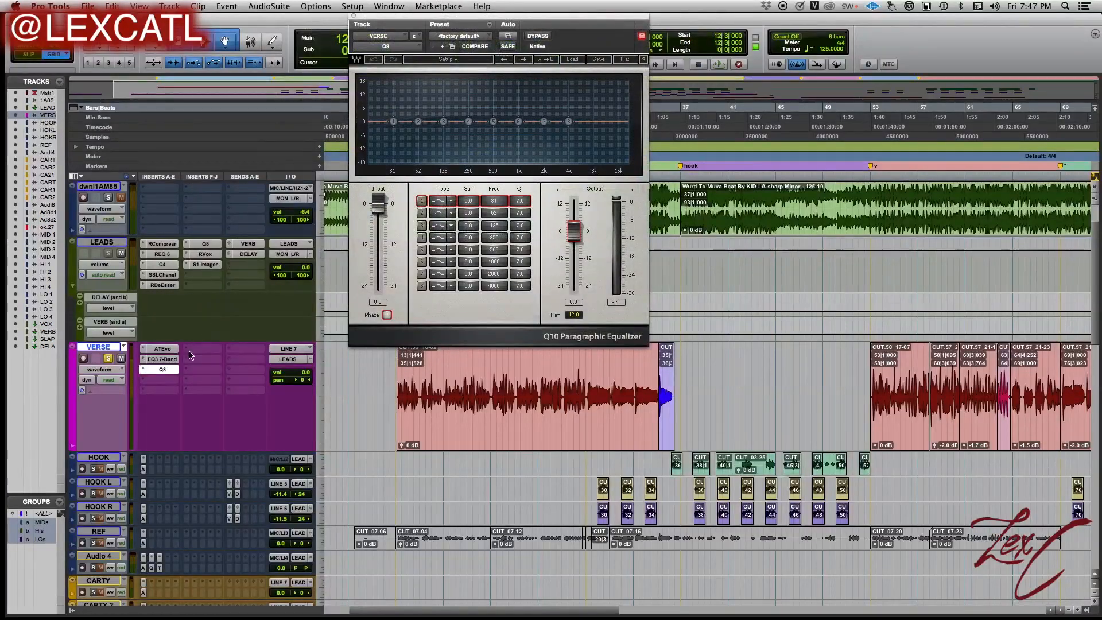
click(164, 359)
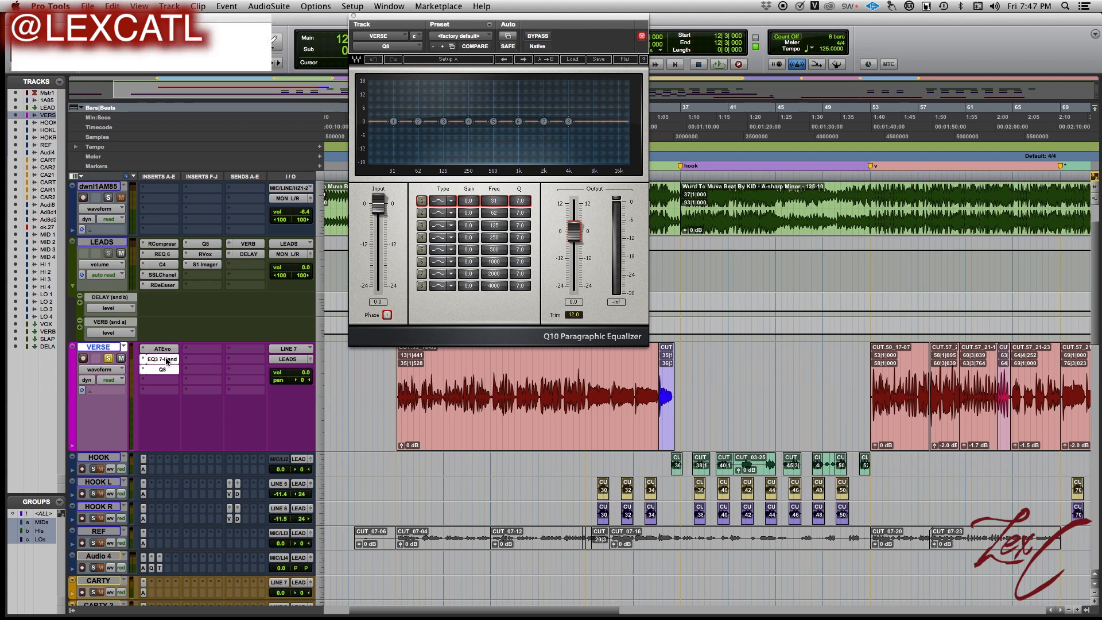
click(456, 24)
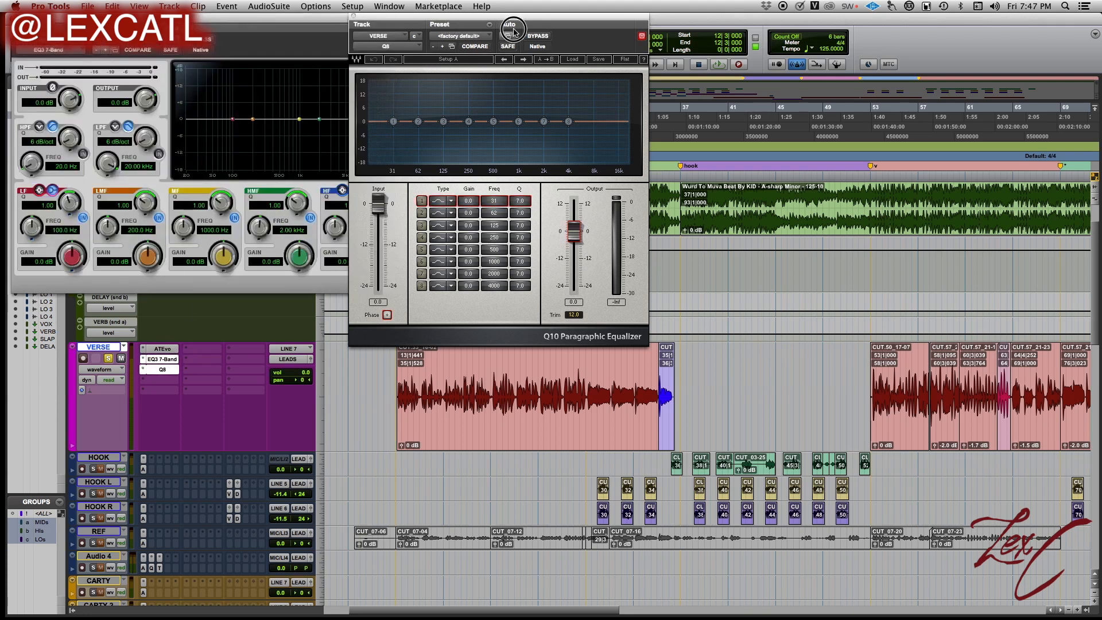
drag(551, 17, 615, 36)
Insert the RS56 (mono) equalizer below the Q8 on the VERSE track, then close its window
click(172, 380)
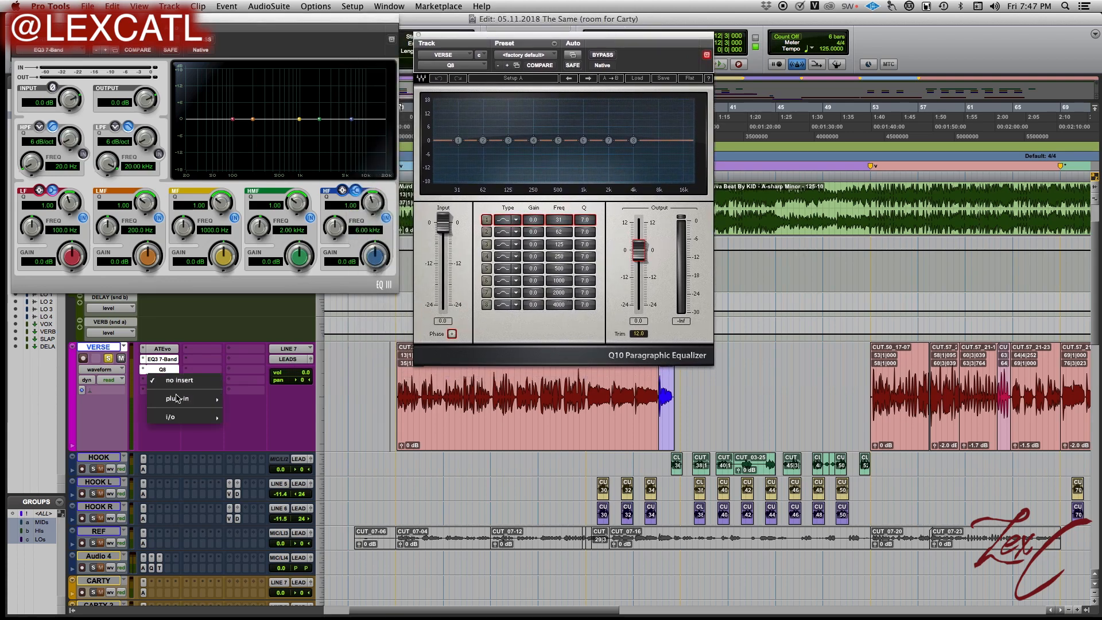
mouse_move(187, 399)
scroll(437, 392, down, 10)
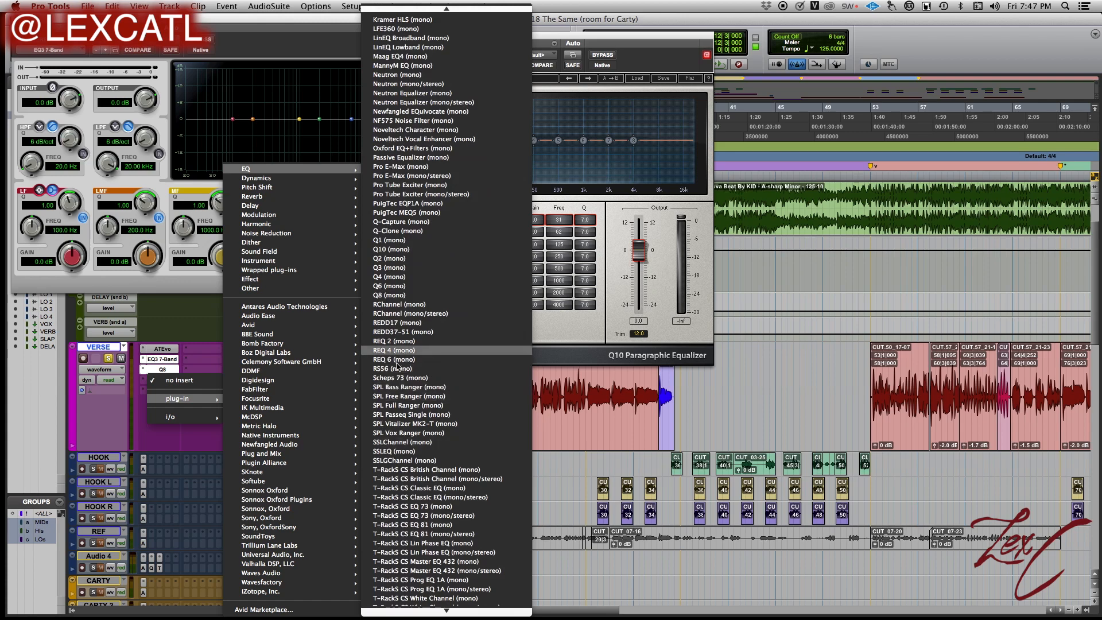
click(428, 369)
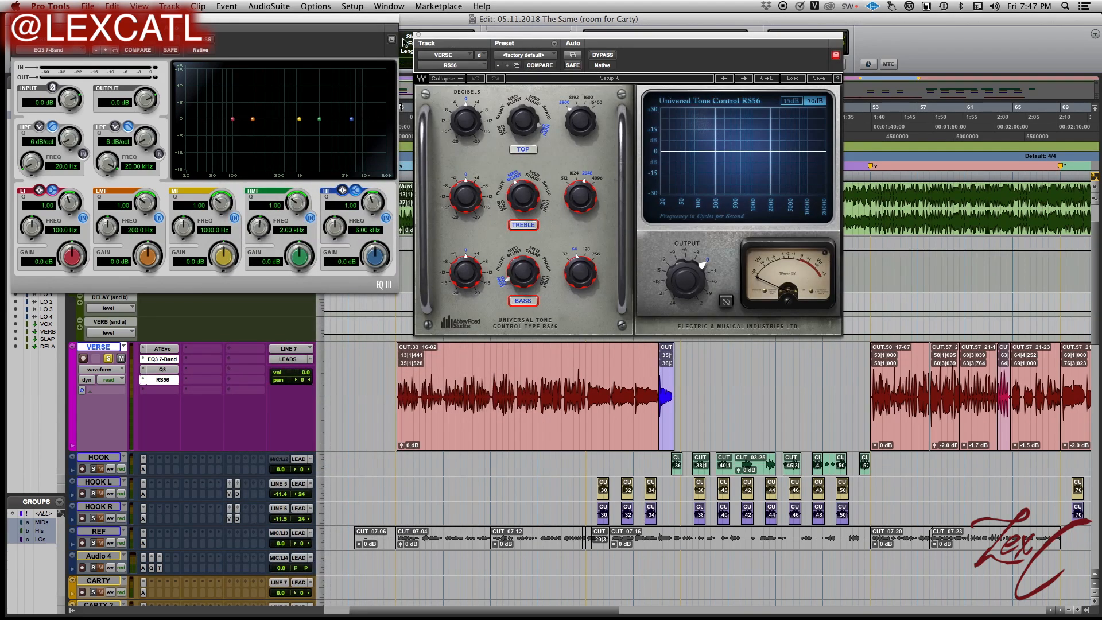
click(172, 380)
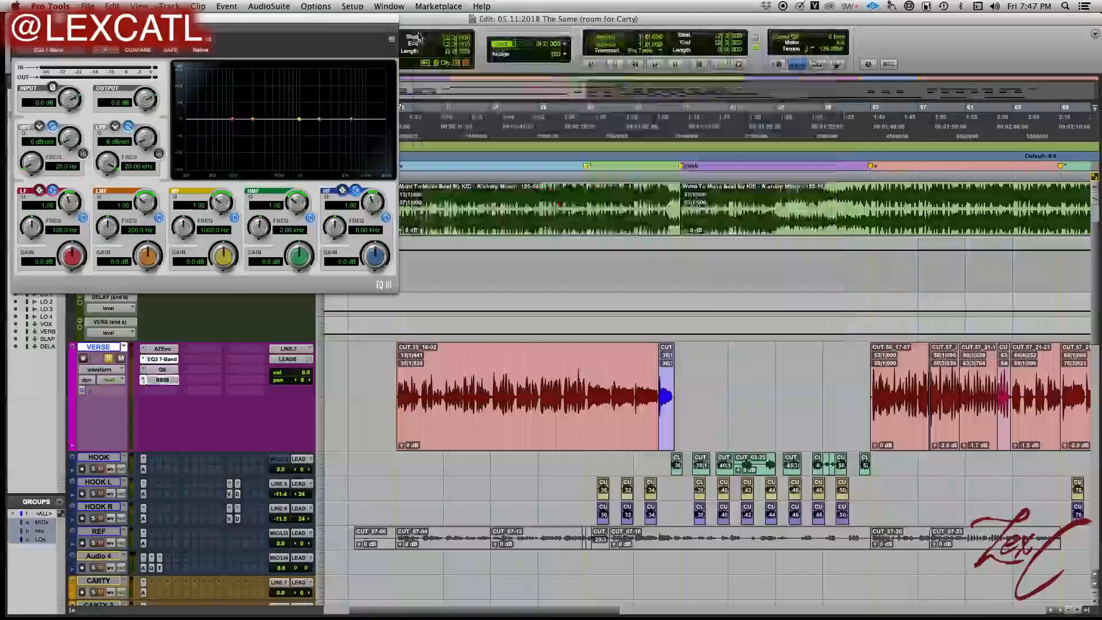
Replace the RS56 on the VERSE track with REQ 6 (mono) and arrange the REQ 6 and Q8 windows beside the EQ3 7-Band
click(144, 380)
mouse_move(258, 168)
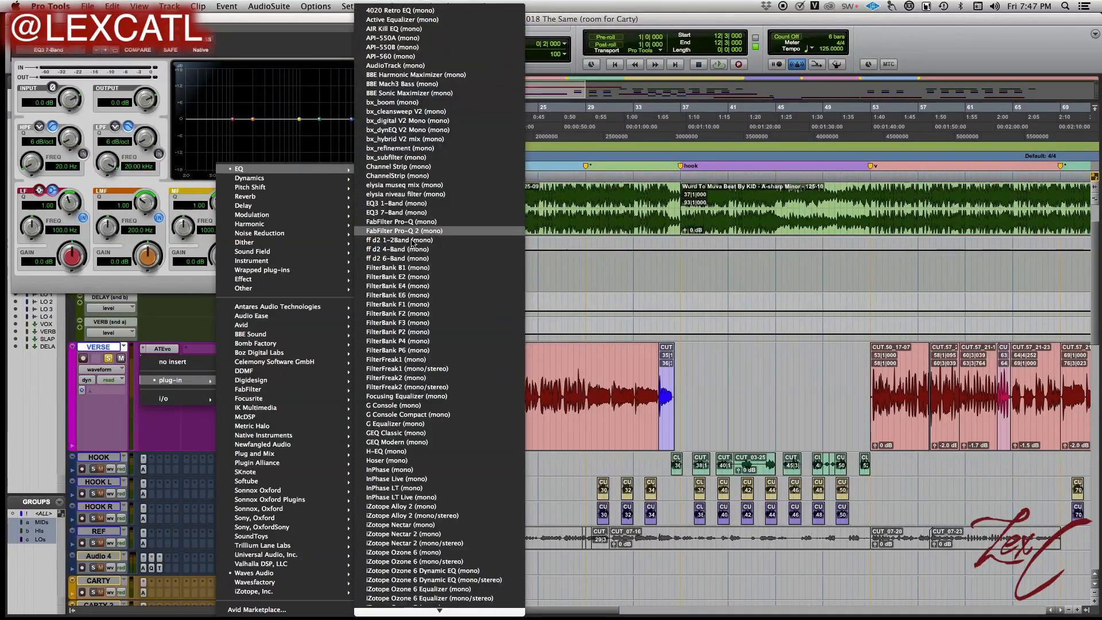
scroll(412, 243, down, 15)
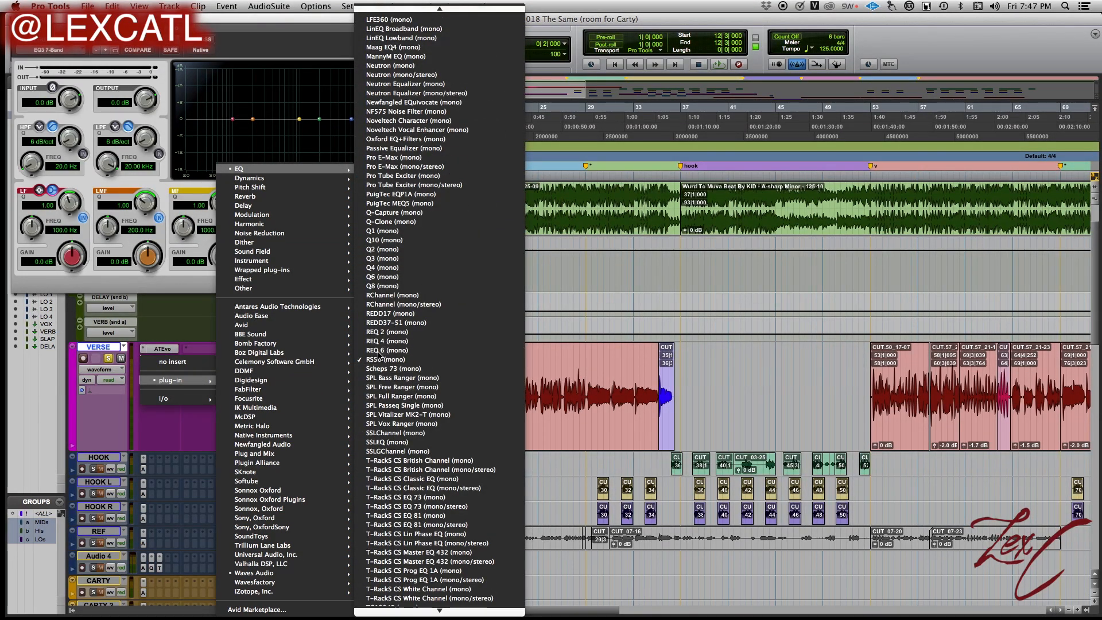
click(379, 351)
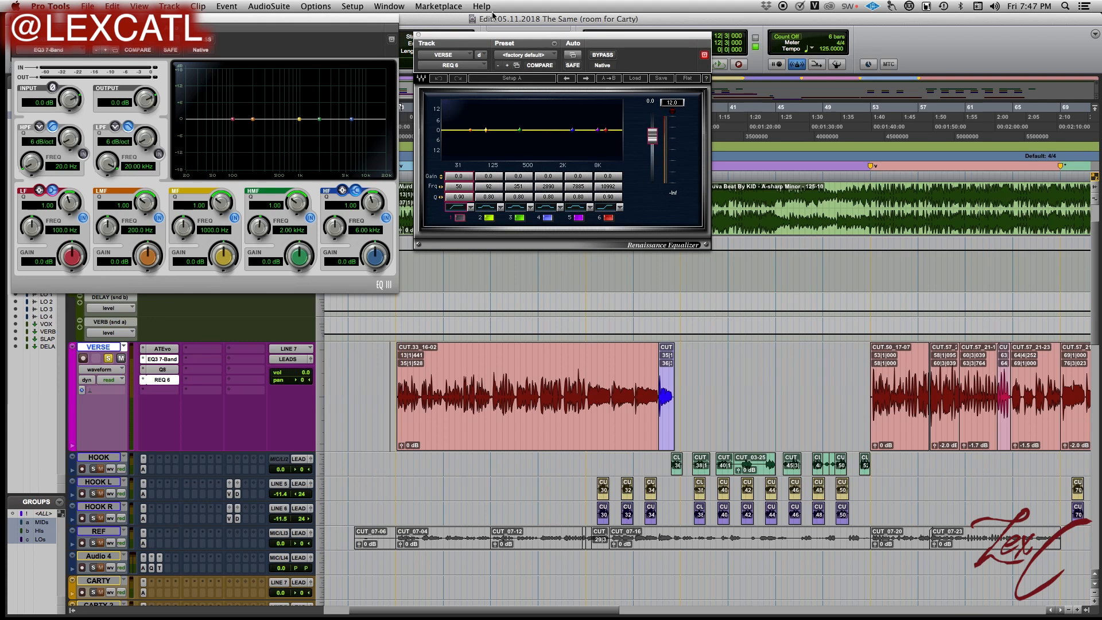
drag(493, 41, 452, 328)
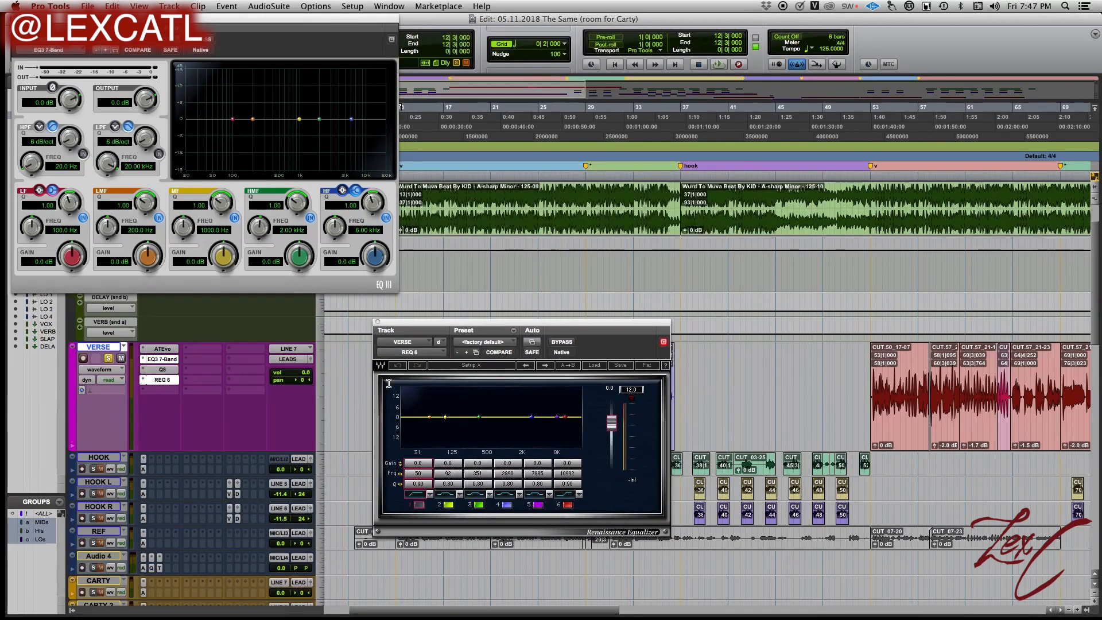
click(163, 370)
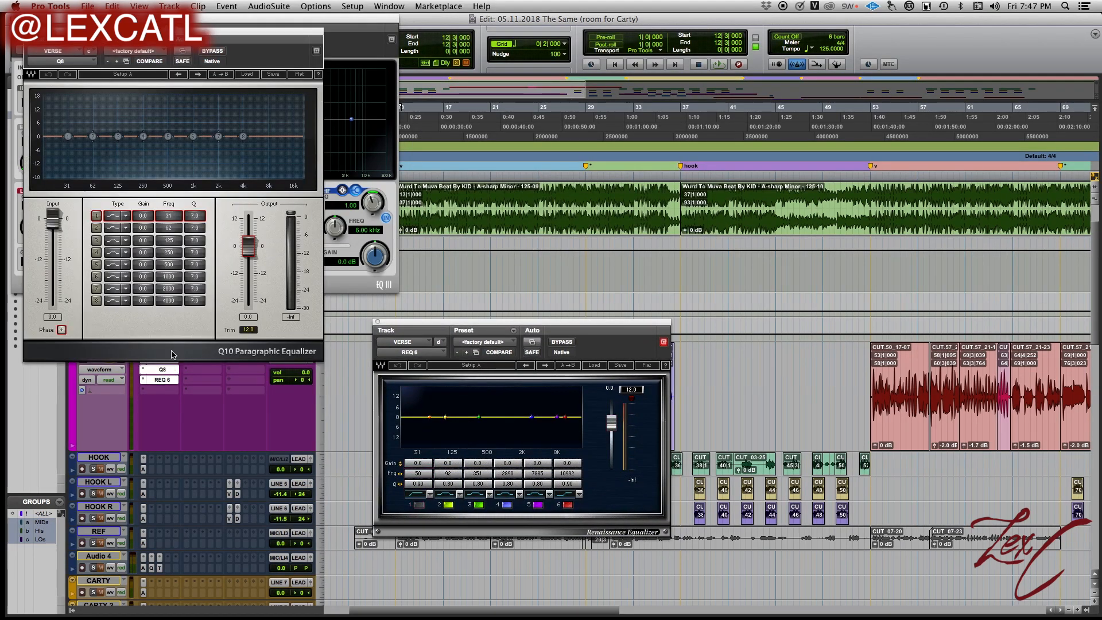
drag(165, 33, 558, 18)
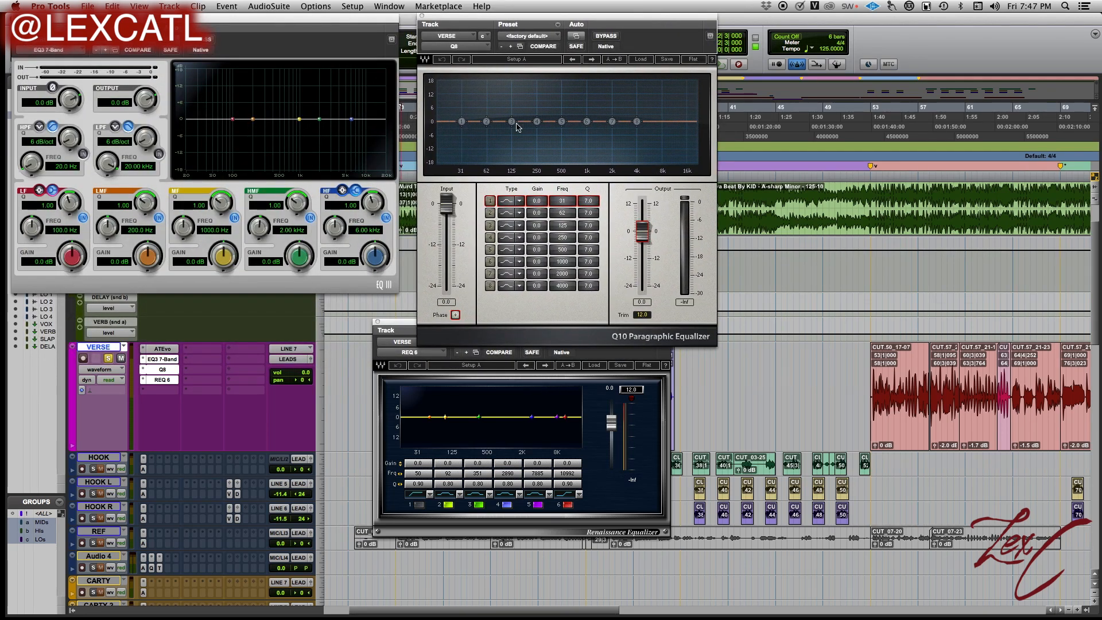
Close the REQ 6 and Q8 windows and remove both plug-ins from the VERSE track's inserts
click(377, 323)
click(421, 17)
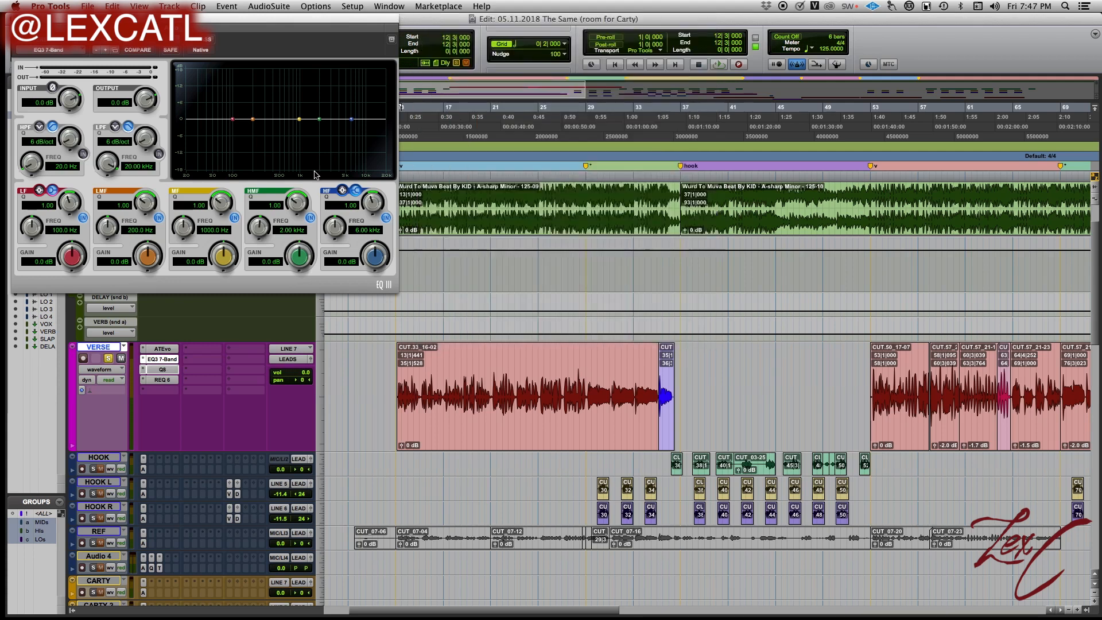
click(145, 379)
click(148, 368)
click(144, 371)
click(154, 363)
Enable the high-pass filter of the VERSE track's EQ3 7-Band at 20.0 Hz with a 24 dB/oct slope
drag(209, 23, 298, 44)
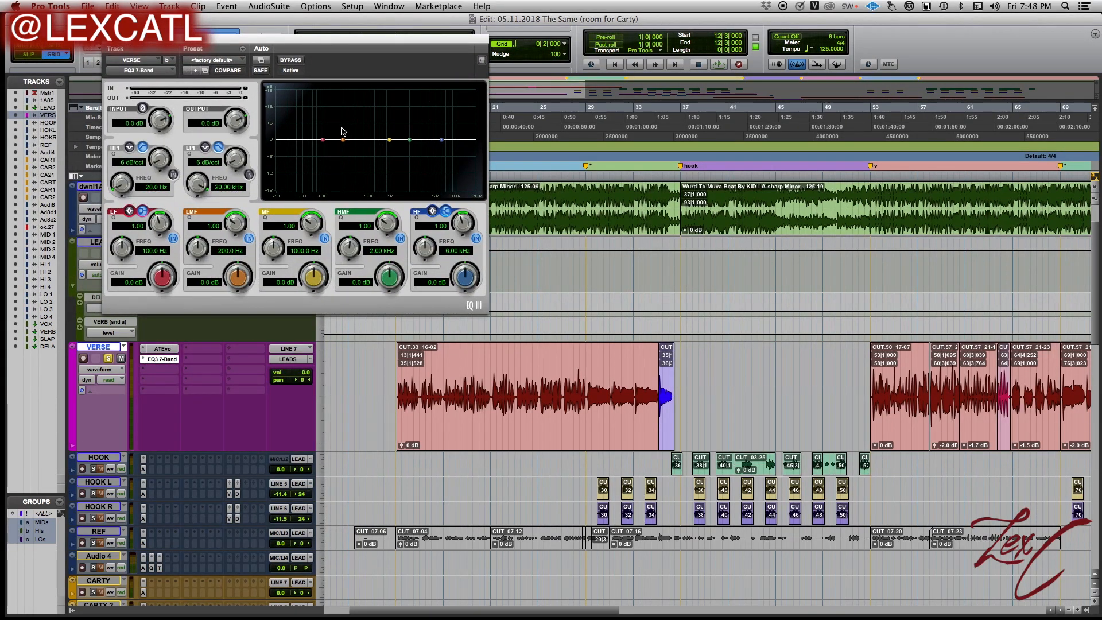
click(173, 175)
drag(161, 159, 201, 86)
mouse_move(123, 186)
mouse_down()
mouse_move(125, 155)
mouse_move(123, 186)
mouse_up()
drag(278, 149, 274, 145)
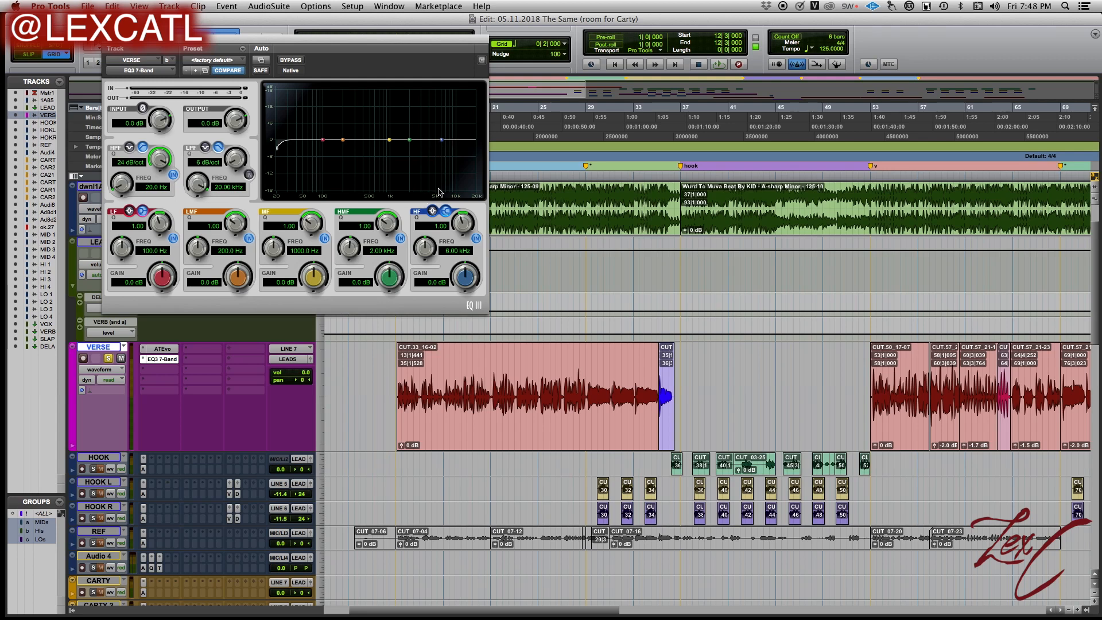
Shift the EQ3 7-Band's HF point slightly, then reset the HF gain to 0.0 dB and its frequency to 6.00 kHz
mouse_move(440, 142)
mouse_down()
mouse_move(450, 137)
mouse_move(435, 139)
mouse_up()
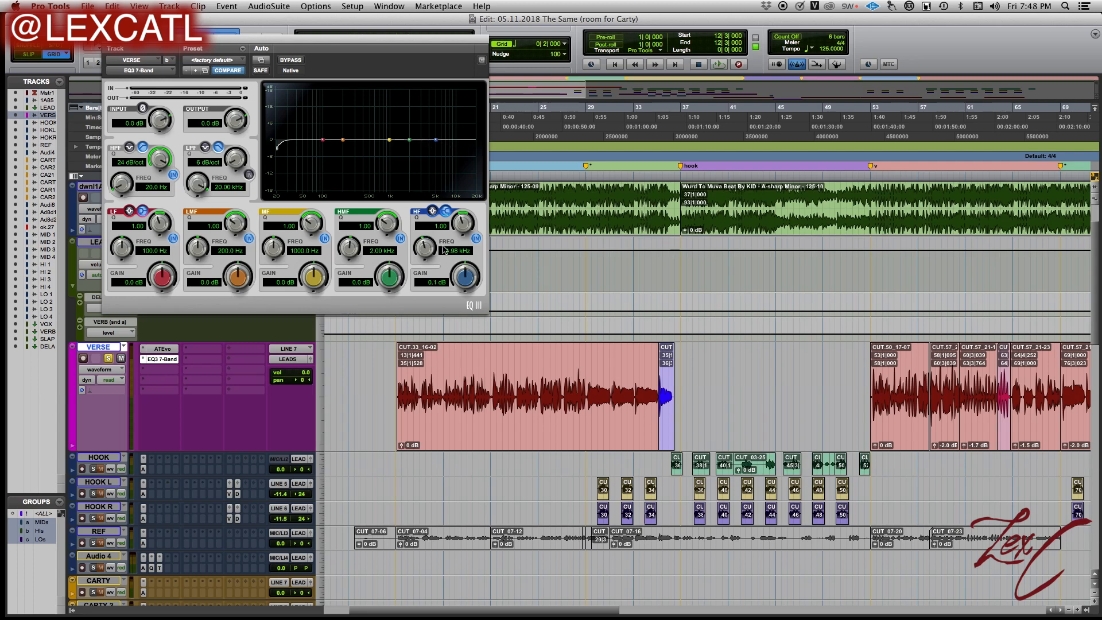
alt+click(464, 275)
alt+click(423, 246)
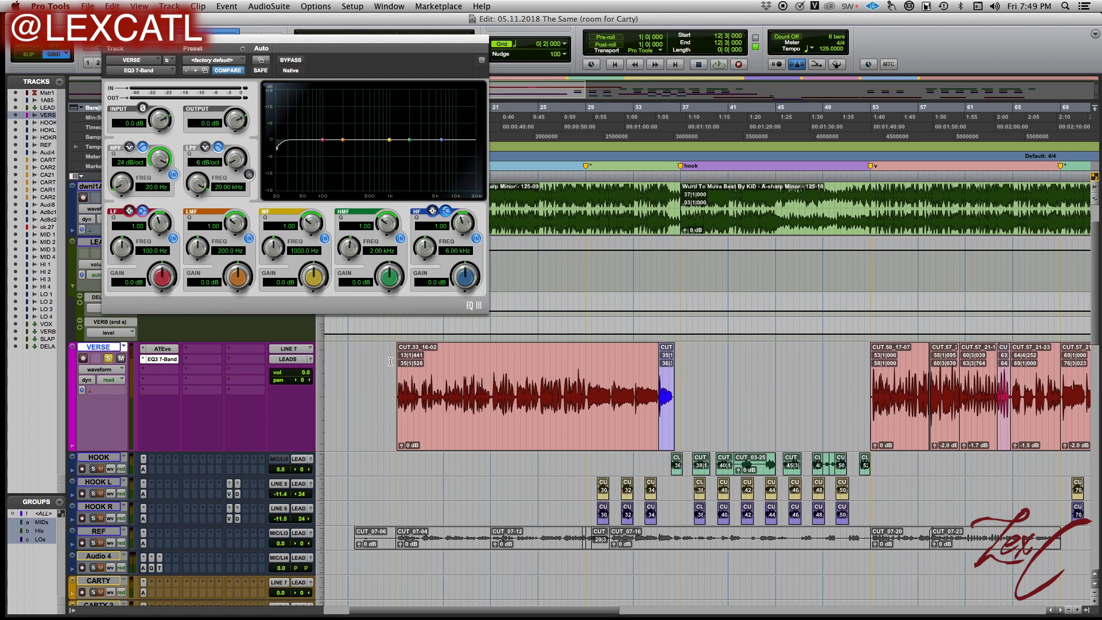
Mute the DELAY and VERB sends on the LEADS track and play the first verse, moving the EQ window clear of the sends
key(space)
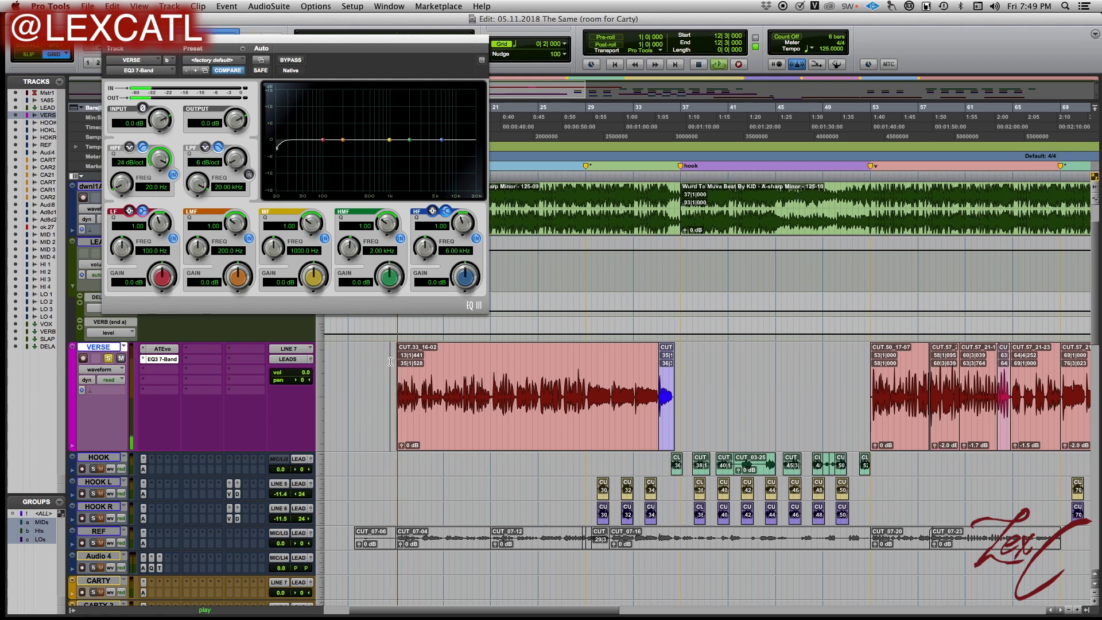
scroll(391, 344, up, 2)
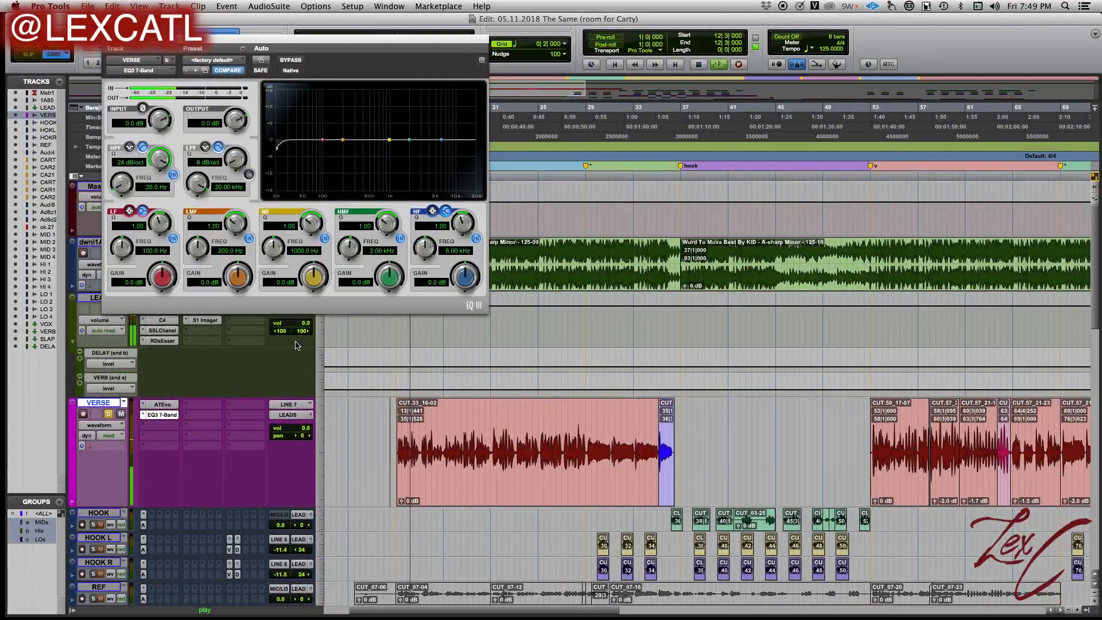
drag(352, 39, 559, 21)
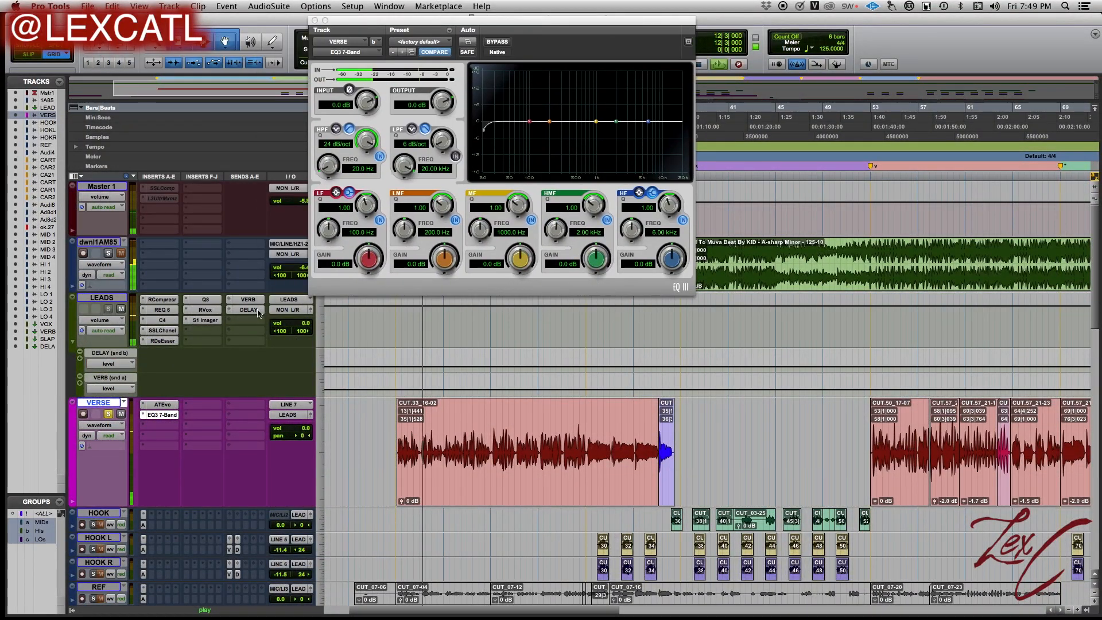
ctrl+super+click(256, 311)
ctrl+super+click(255, 300)
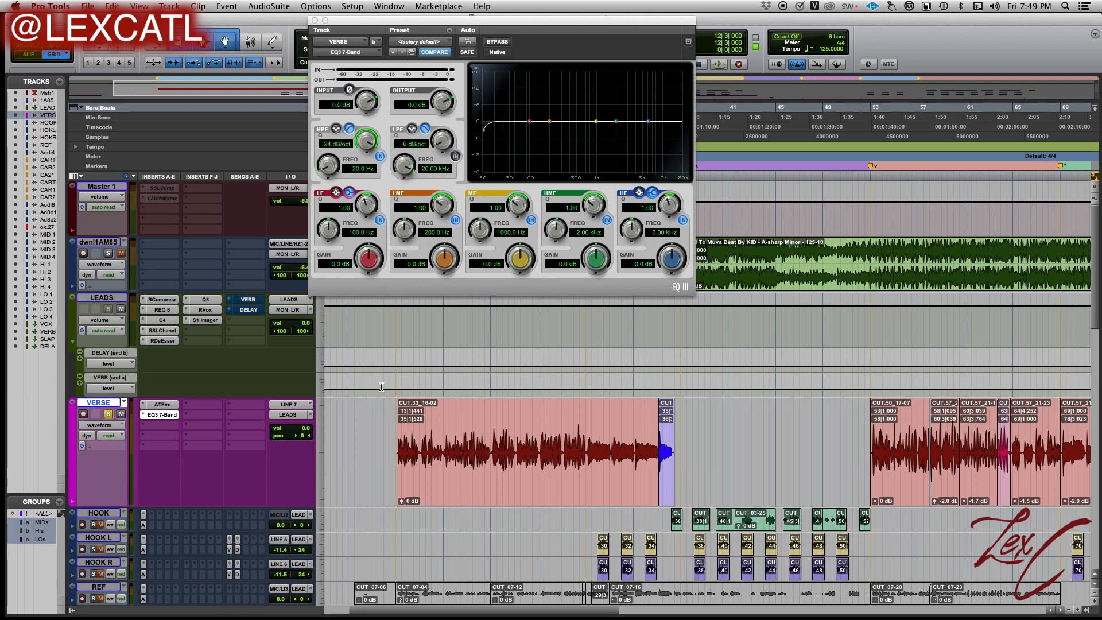
key(space)
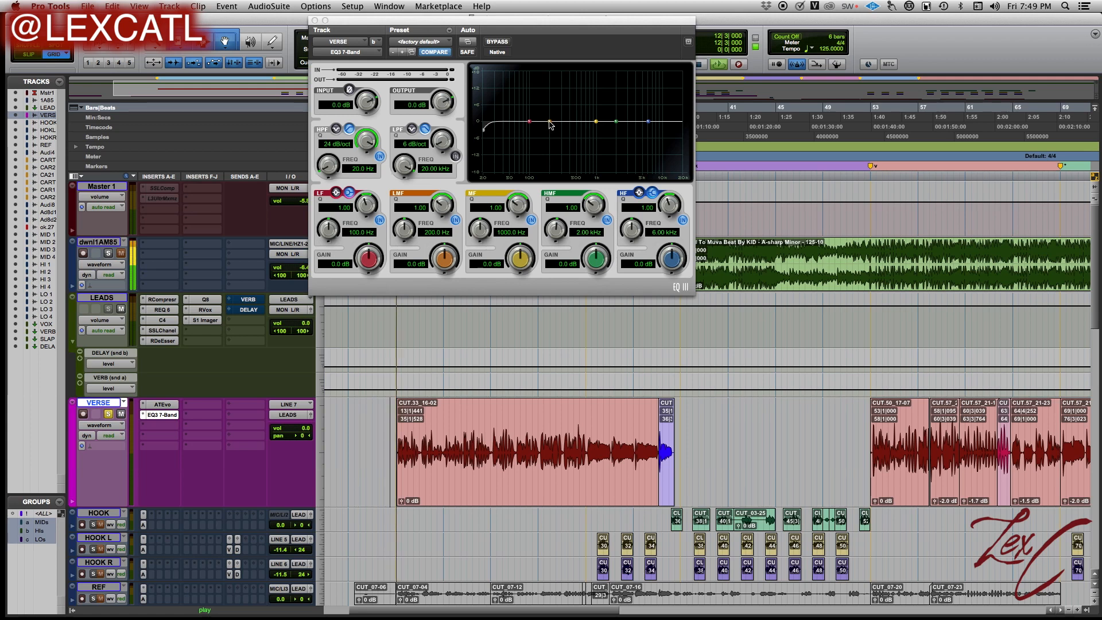
Nudge the LMF point of the VERSE EQ around its flat position to 137.2 Hz and -0.1 dB, and start playback
mouse_move(549, 122)
mouse_down()
mouse_move(549, 84)
mouse_move(503, 77)
mouse_move(550, 125)
mouse_up()
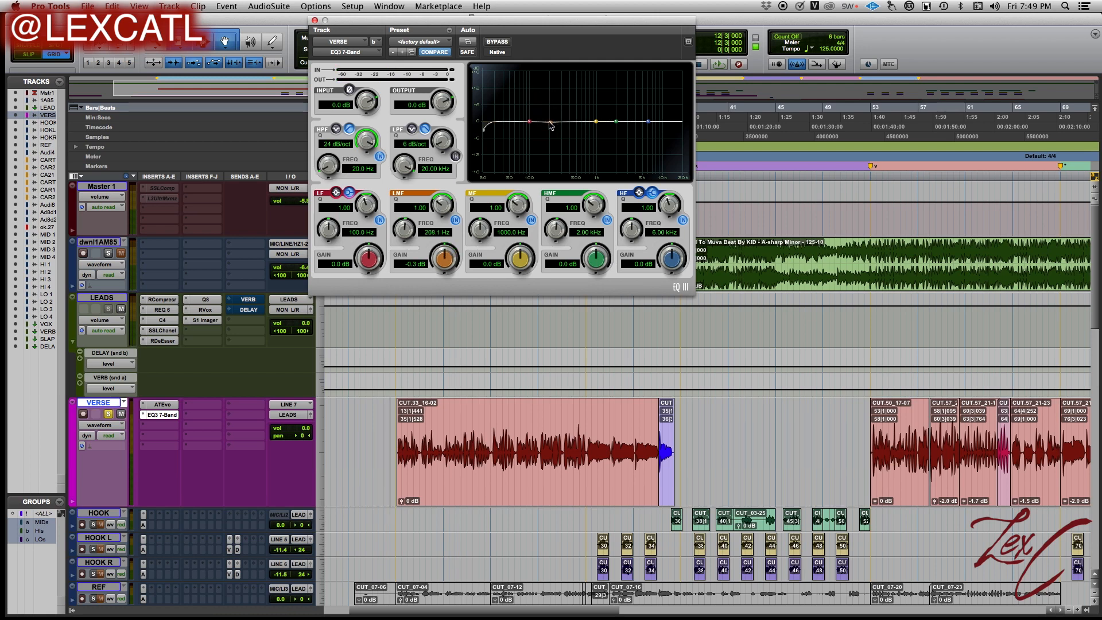
drag(549, 126, 550, 123)
mouse_move(547, 124)
mouse_down()
mouse_move(545, 68)
mouse_move(545, 84)
mouse_move(534, 75)
mouse_move(545, 76)
mouse_move(505, 79)
mouse_move(525, 78)
mouse_move(528, 141)
mouse_move(530, 120)
mouse_move(540, 125)
mouse_up()
key(space)
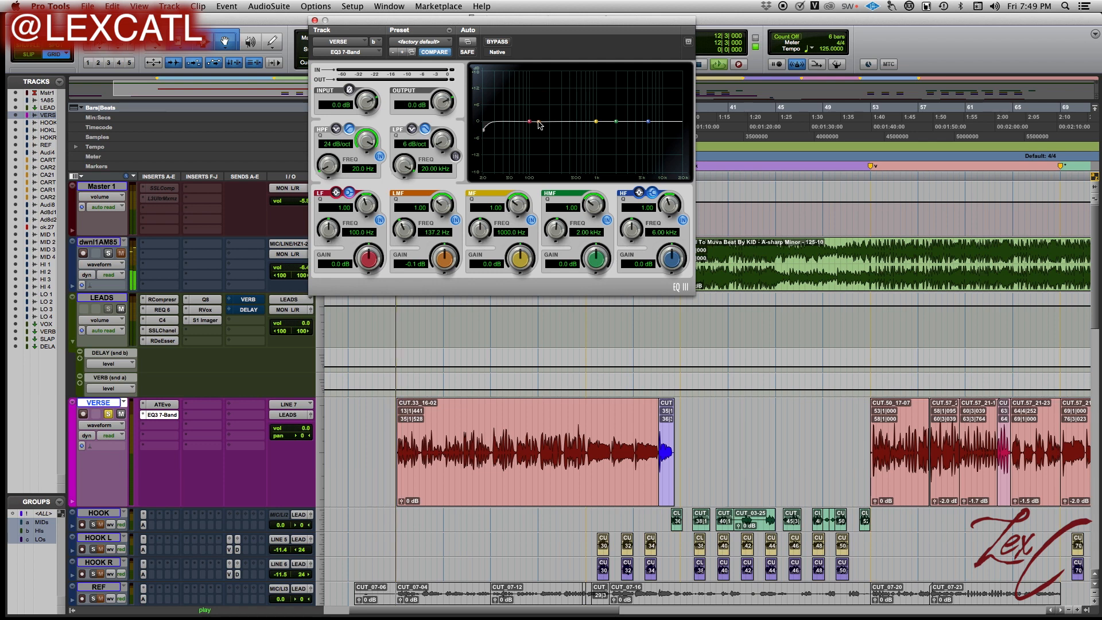
Audition strong LMF boosts and cuts around 68 to 110 Hz, returning to nearly flat with LF at 68.5 Hz, 0.3 dB and LMF at 103.9 Hz, 0.1 dB
drag(539, 124, 529, 78)
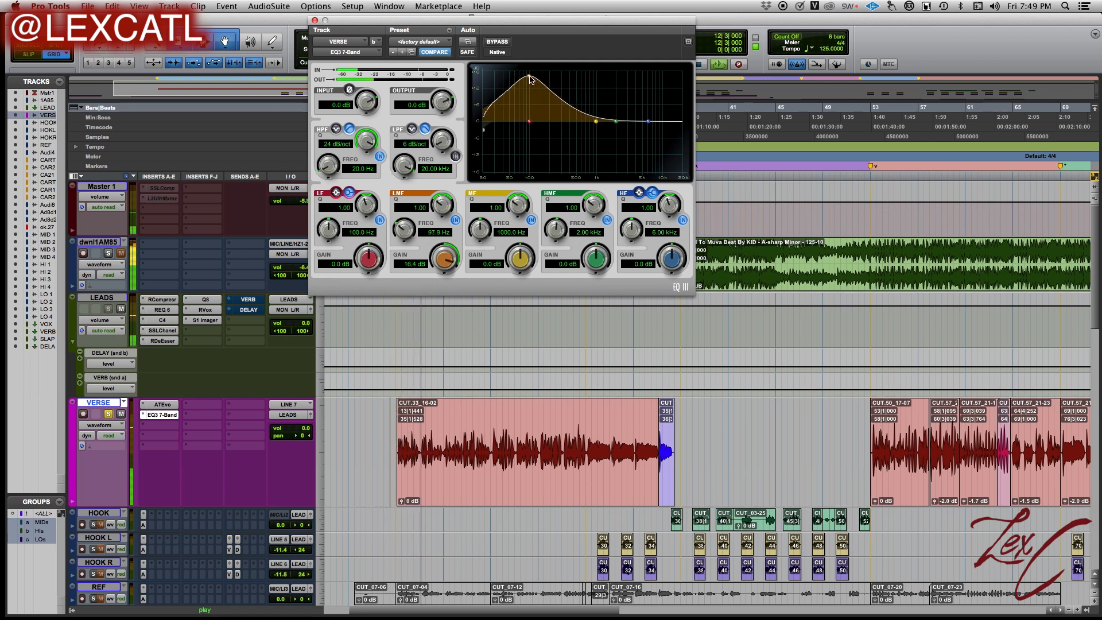
drag(529, 78, 532, 159)
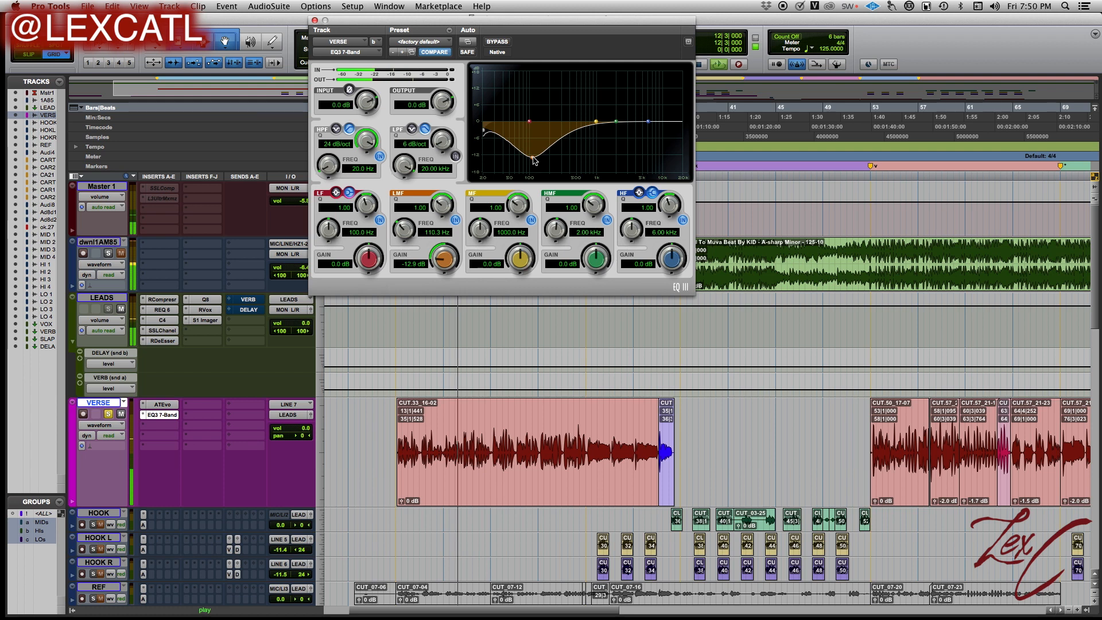
drag(533, 161, 517, 104)
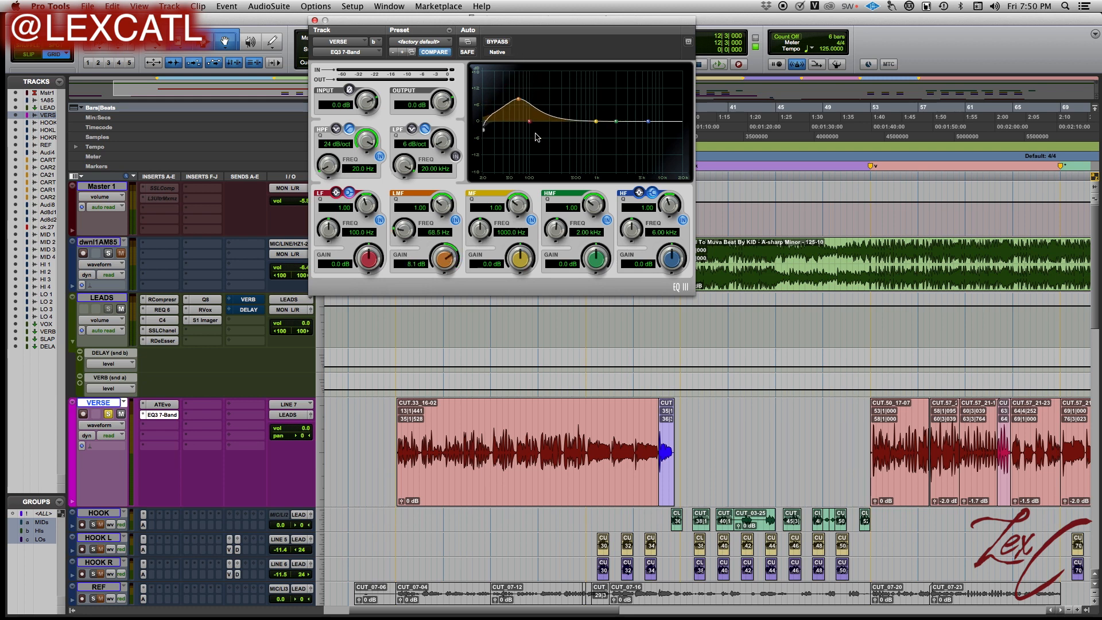
mouse_move(518, 100)
mouse_down()
mouse_move(515, 80)
mouse_move(527, 169)
mouse_move(531, 124)
mouse_move(505, 116)
mouse_move(519, 122)
mouse_up()
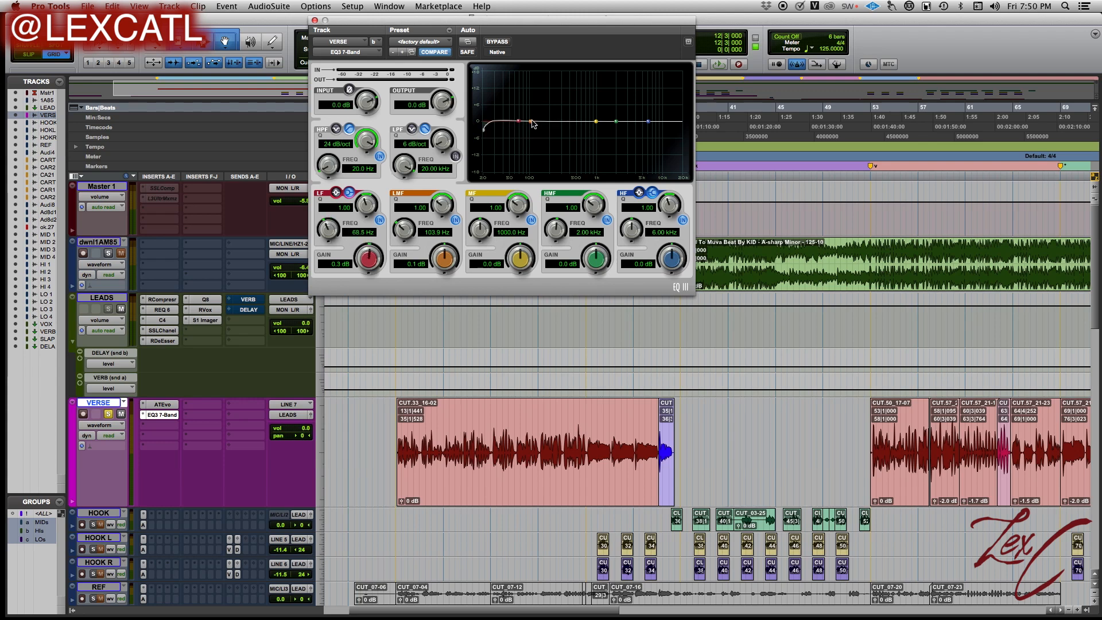
key(space)
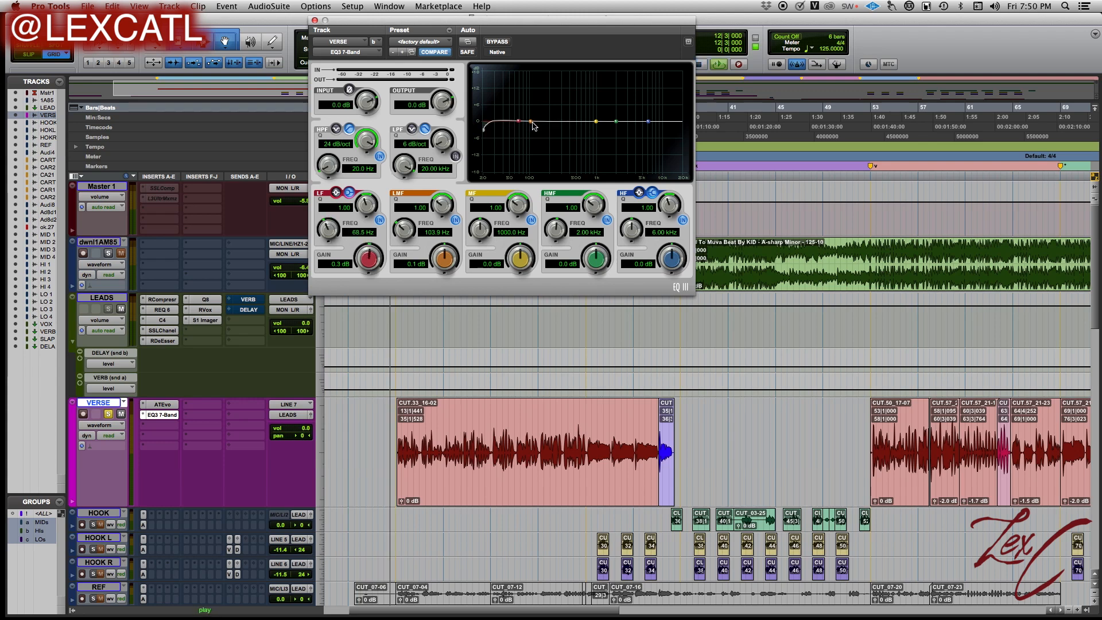
Move the LMF point to 425.2 Hz, reset its frequency, and shift it slightly around 200 Hz
drag(533, 126, 571, 121)
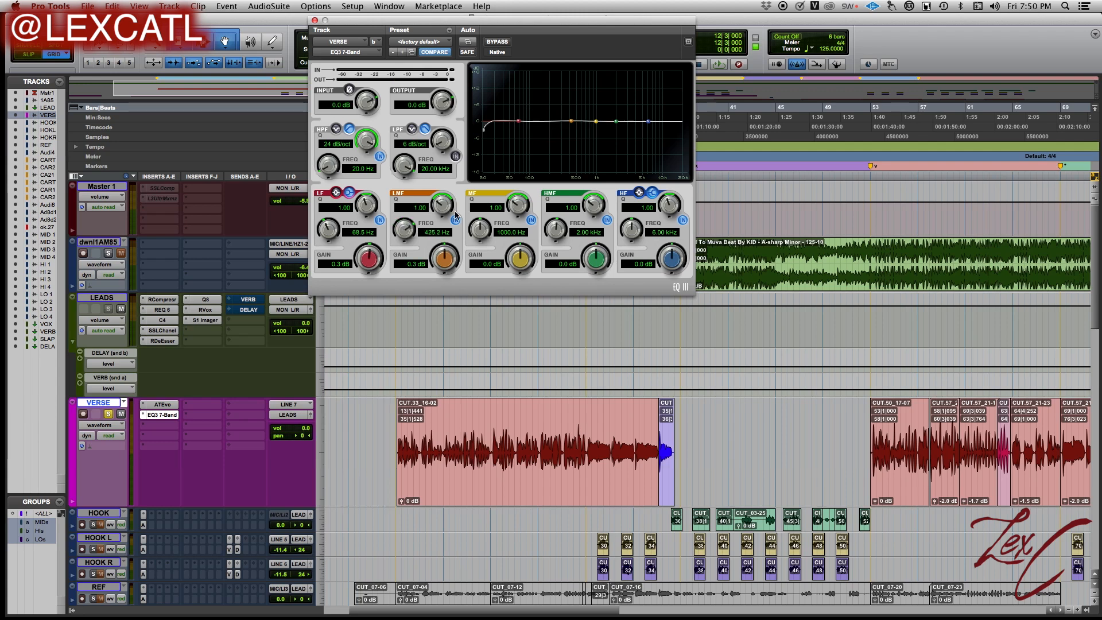
alt+click(409, 231)
mouse_move(549, 122)
mouse_down()
mouse_move(530, 167)
mouse_move(525, 123)
mouse_move(554, 123)
mouse_up()
mouse_move(553, 124)
mouse_down()
mouse_move(535, 123)
mouse_move(549, 125)
mouse_up()
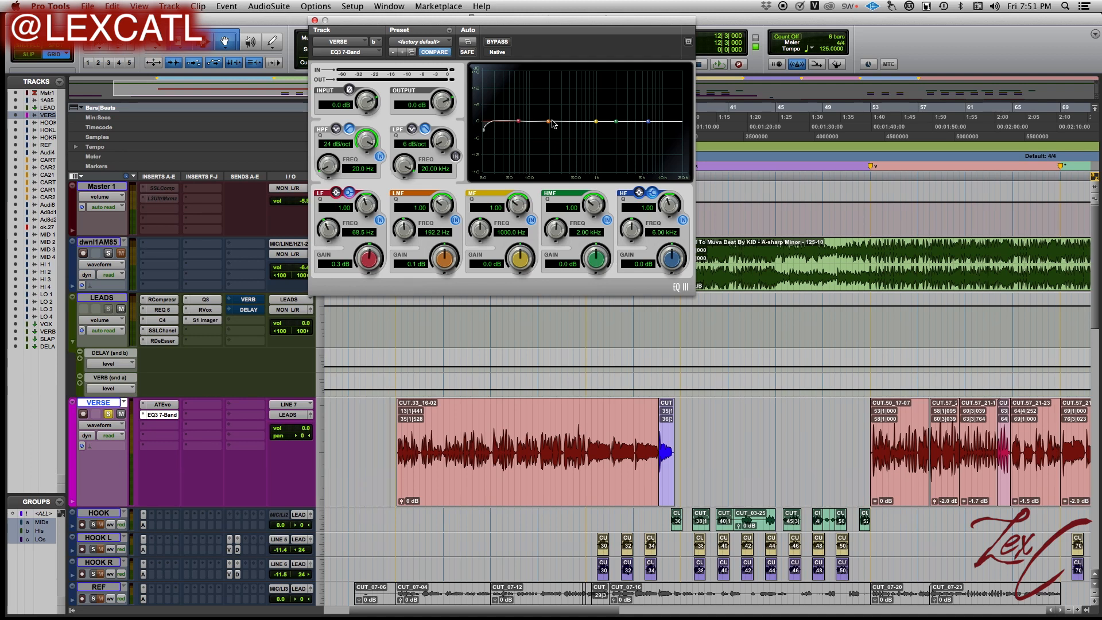
Play the verse with an 18.0 dB LMF boost at 119.4 Hz and bring the band back to 0.3 dB near 106 Hz
drag(548, 124, 535, 72)
key(space)
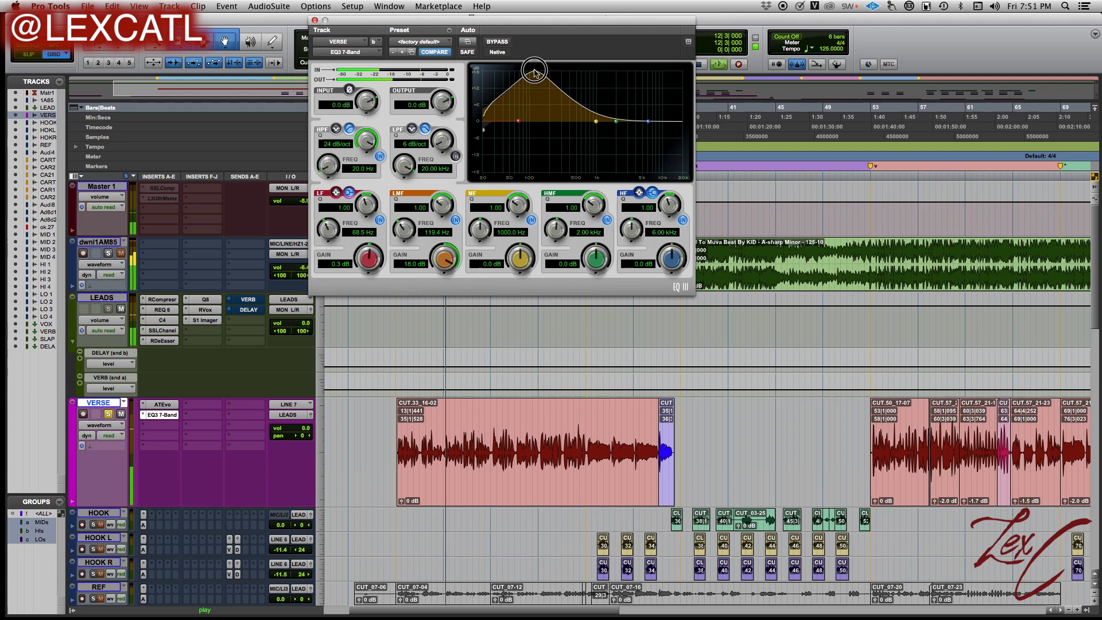
drag(534, 71, 532, 124)
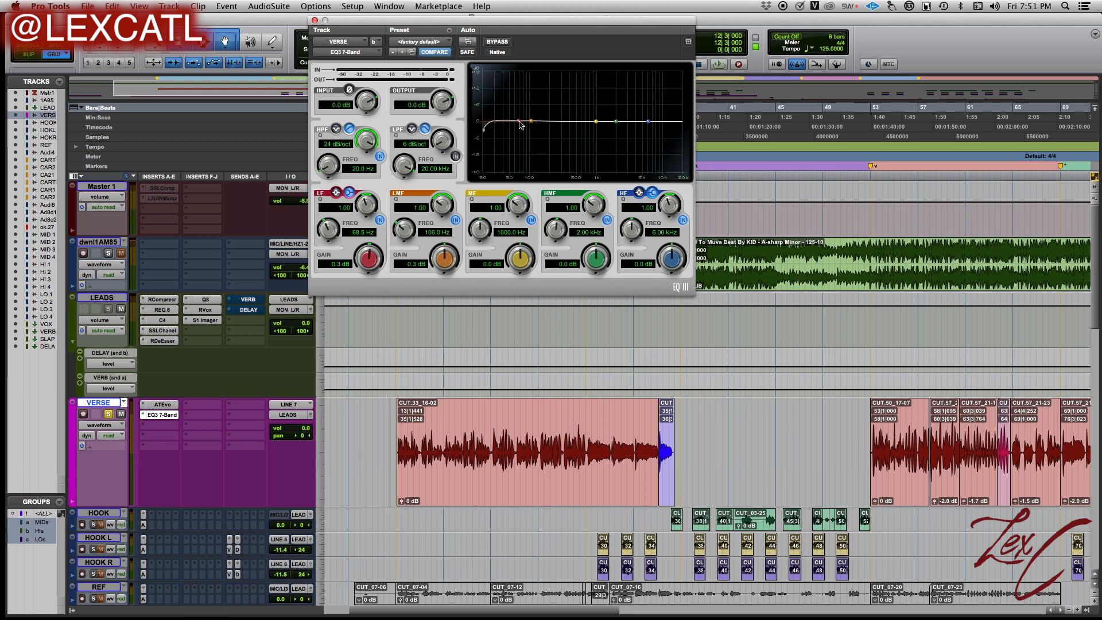
Reset the LF frequency to 100.0 Hz with the band switched out, and raise the high-pass filter to 28.6 Hz
click(380, 220)
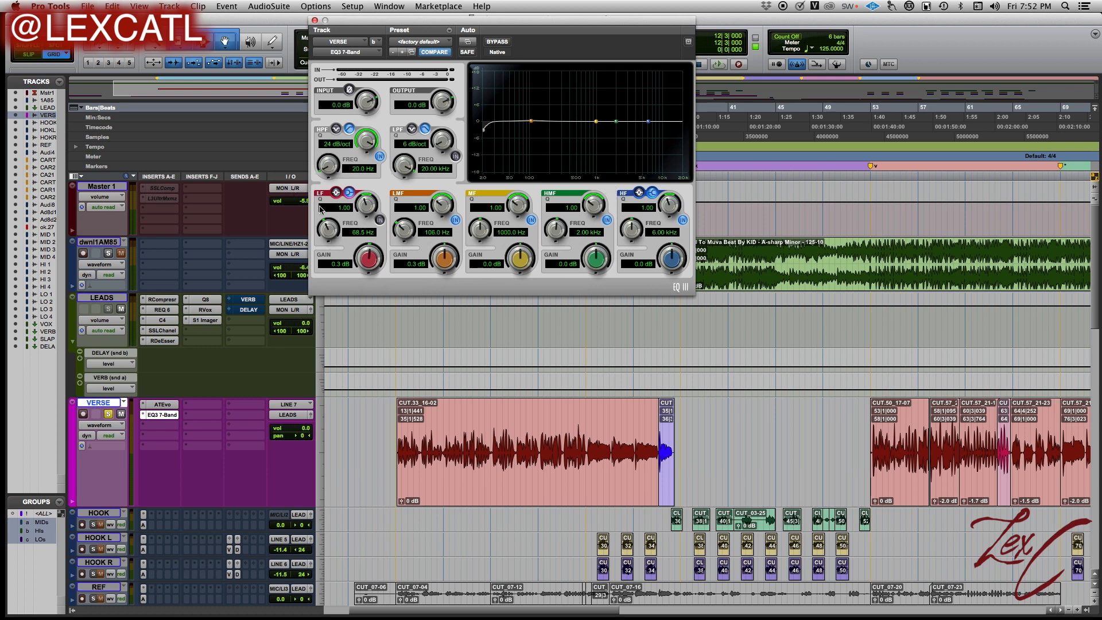
mouse_move(329, 229)
mouse_down()
mouse_move(329, 207)
mouse_move(330, 226)
mouse_up()
drag(483, 131, 493, 131)
click(380, 221)
Toggle the high-pass filter in and out repeatedly to compare the curves, leaving it switched out
click(380, 156)
click(380, 156)
click(380, 156)
click(380, 156)
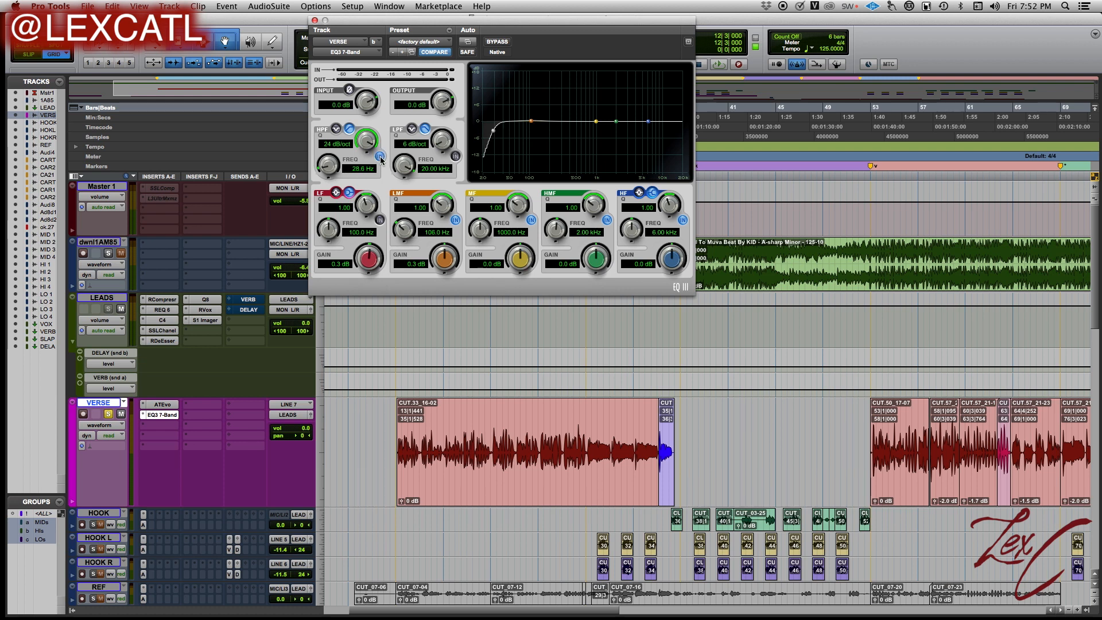
click(380, 158)
click(380, 158)
click(381, 157)
click(381, 157)
click(380, 157)
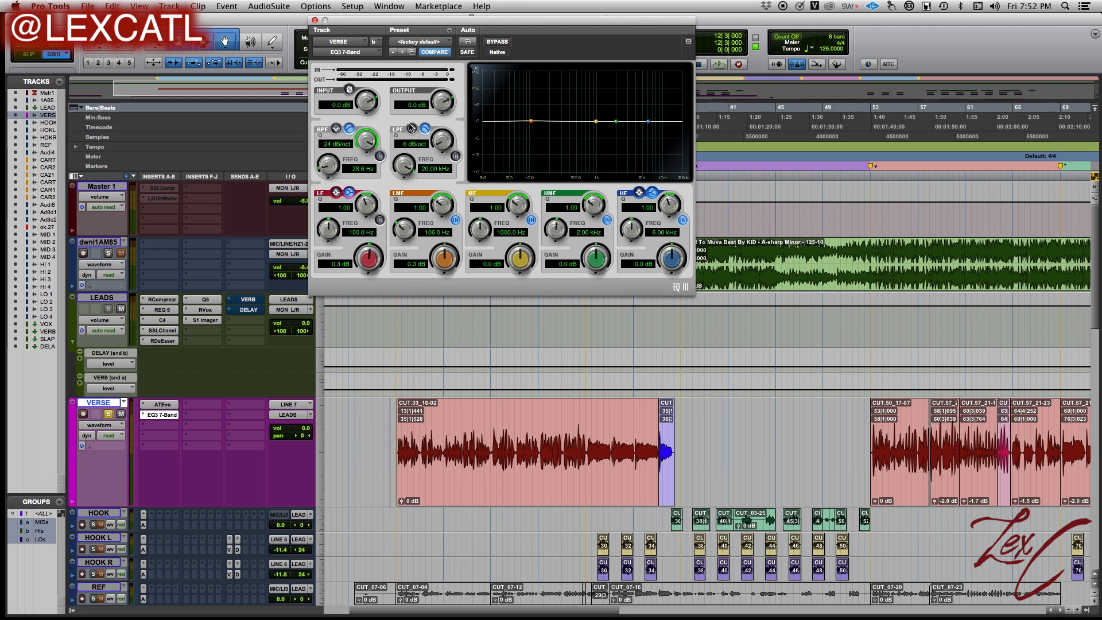
Try the low-pass filter at 20.00 kHz with a 12 dB/oct slope, switch it out and restore the 6 dB/oct slope
click(455, 156)
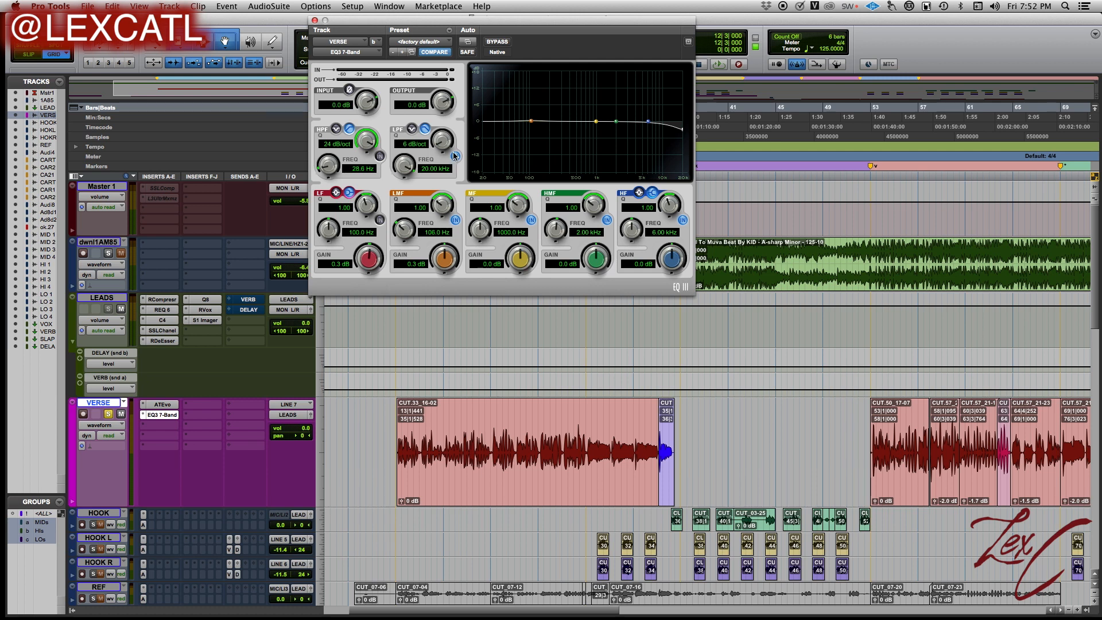
click(414, 144)
click(419, 146)
drag(405, 165, 413, 115)
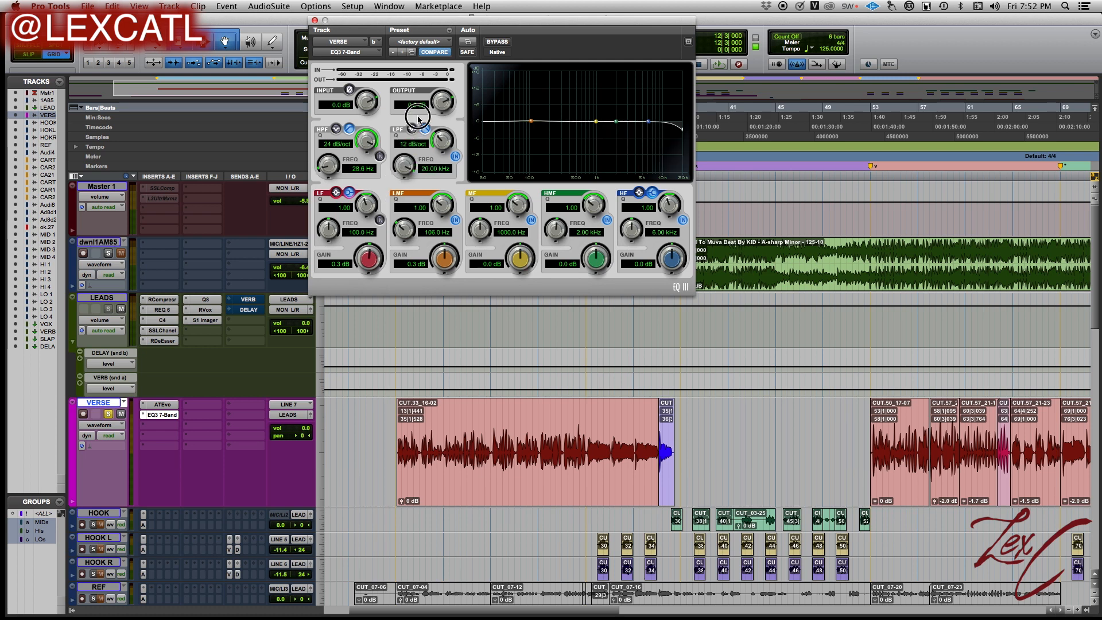
click(454, 158)
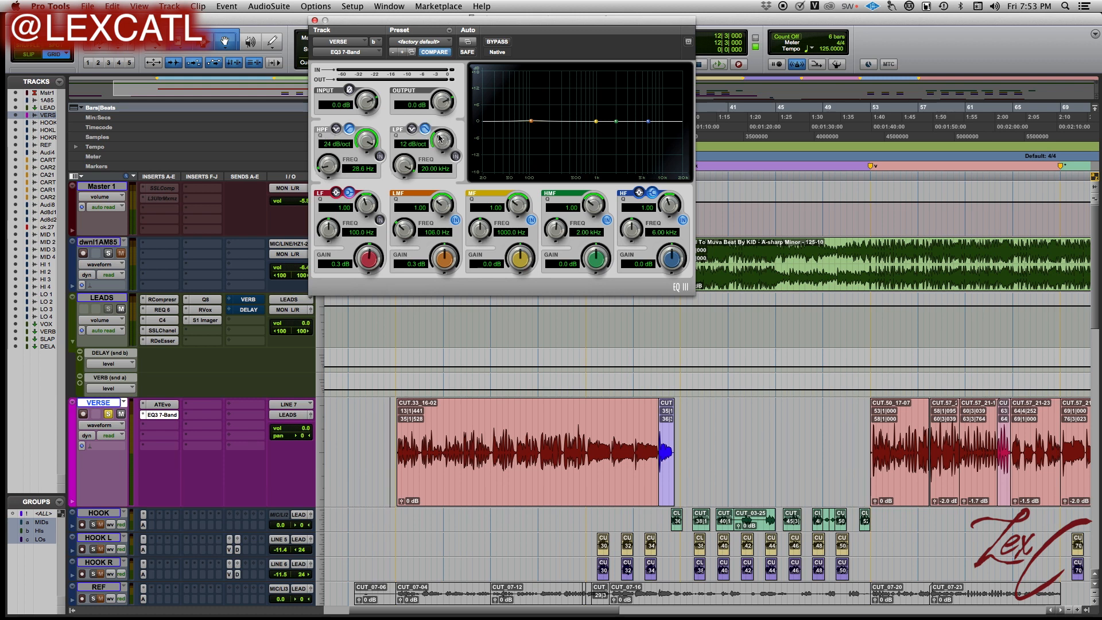
drag(446, 140, 446, 147)
Switch the high-pass filter back in at 24 dB/oct, sweep it up to 43.5 Hz and return it to 20.0 Hz
click(380, 157)
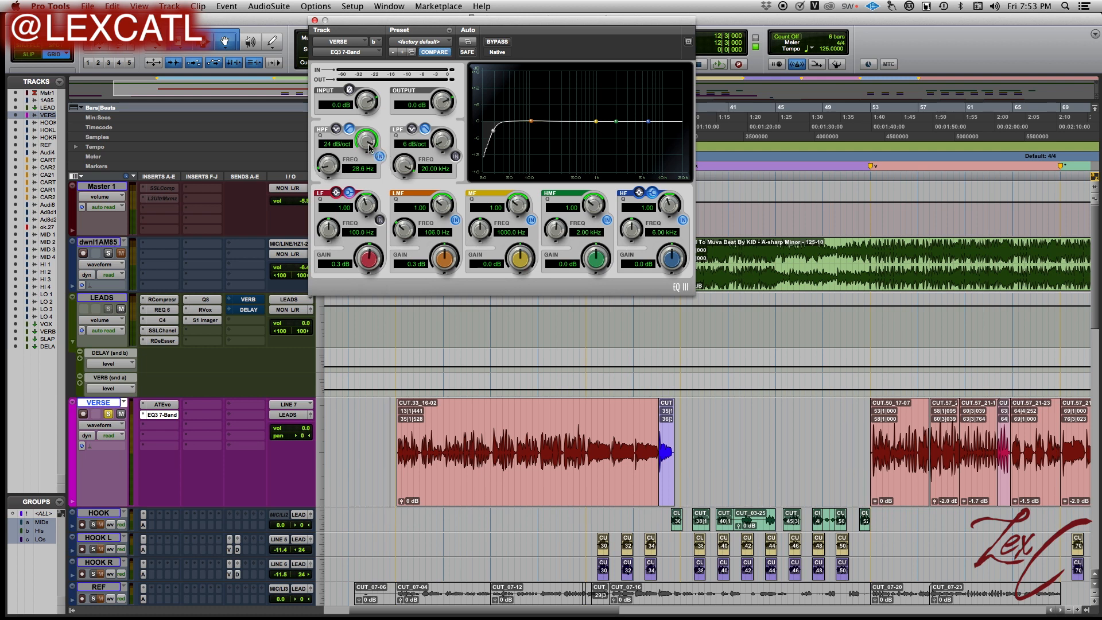
drag(321, 166, 365, 123)
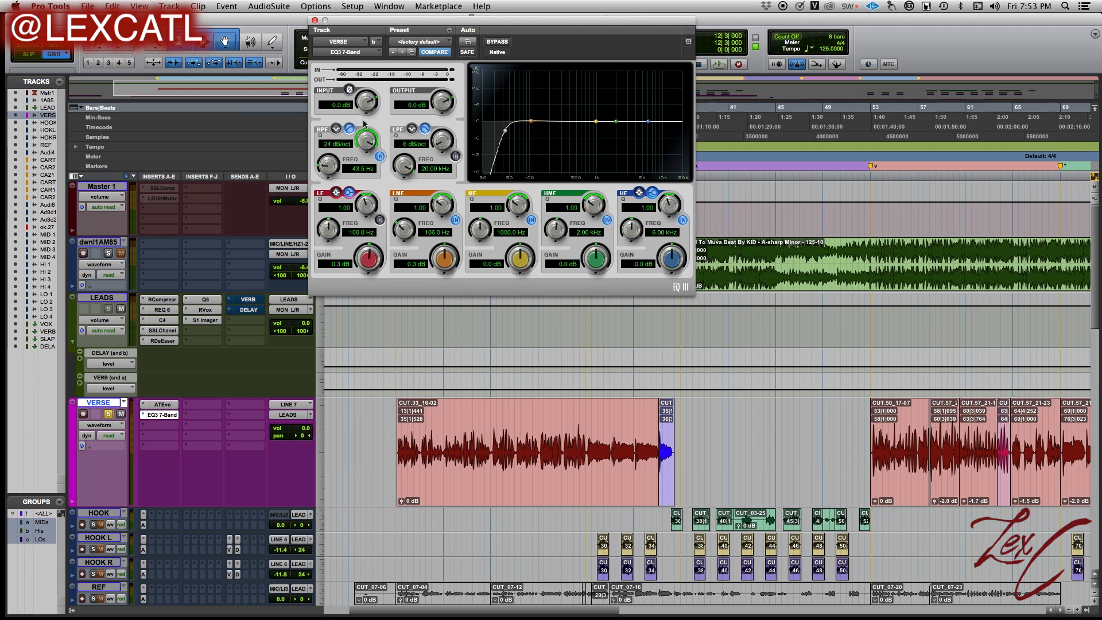
drag(365, 142, 431, 80)
drag(330, 165, 332, 189)
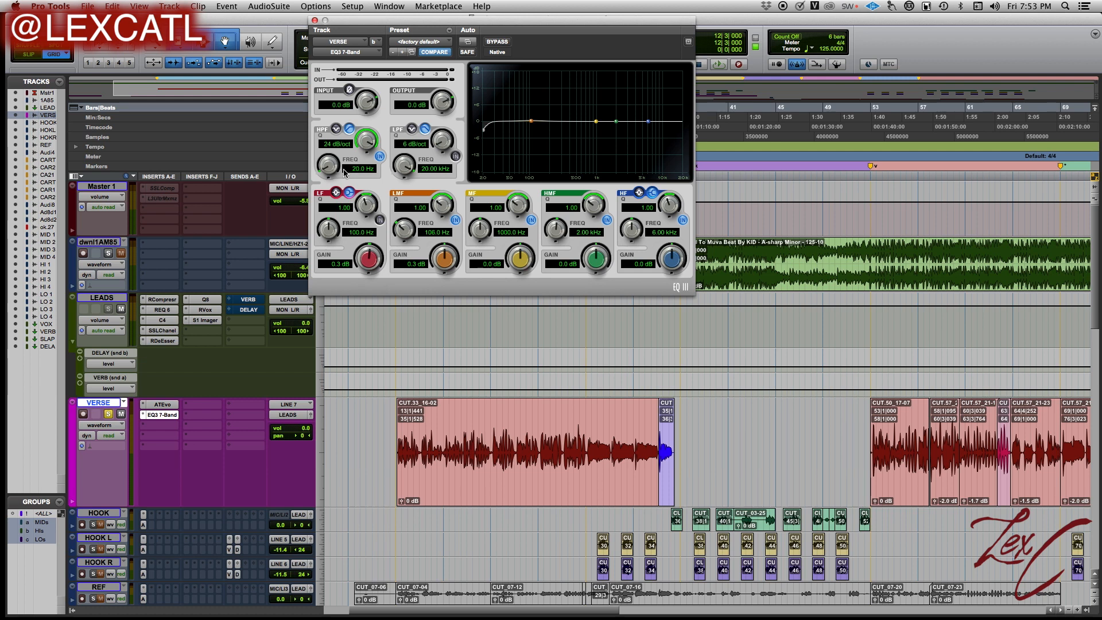
Play the verse while raising the high-pass filter to 124.4 Hz, and check it switched out and back in
key(space)
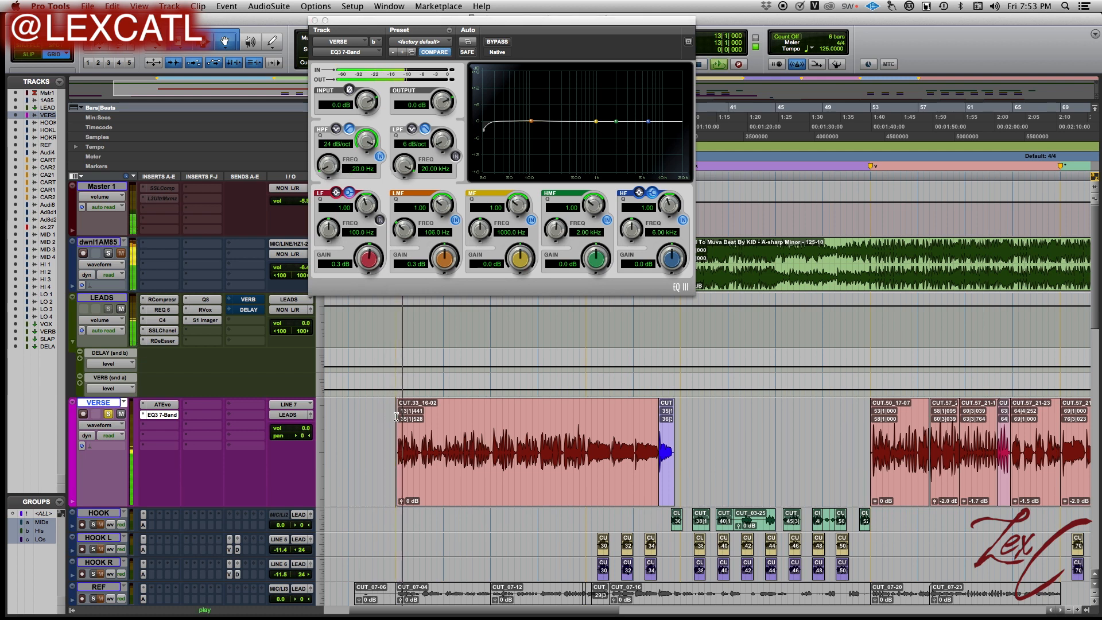
mouse_move(324, 166)
mouse_down()
mouse_move(317, 120)
mouse_move(322, 193)
mouse_move(322, 180)
mouse_up()
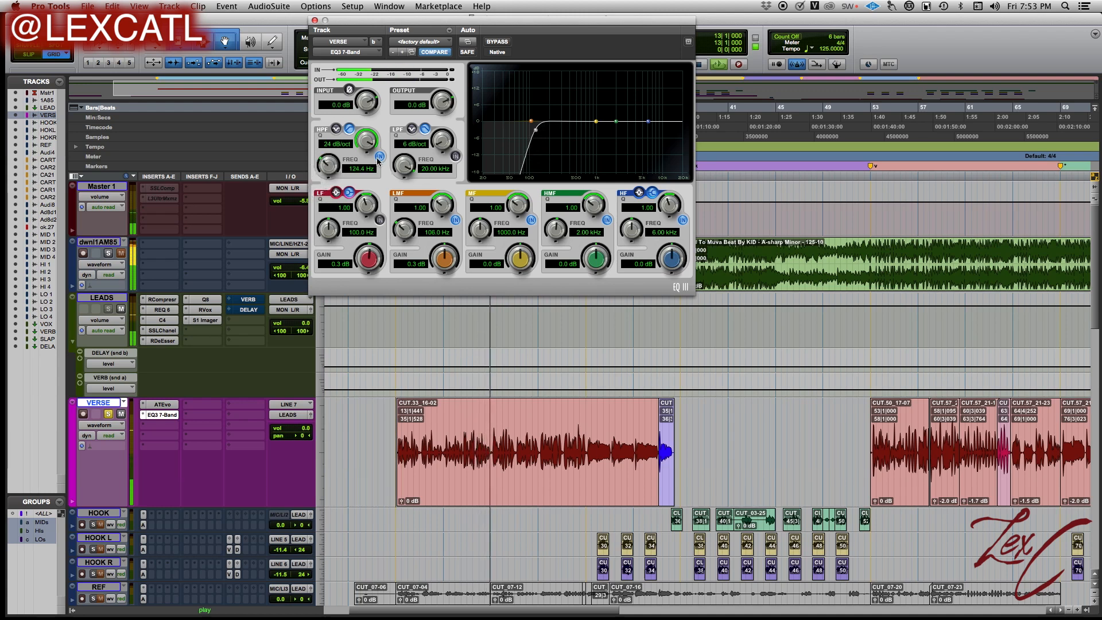
click(379, 156)
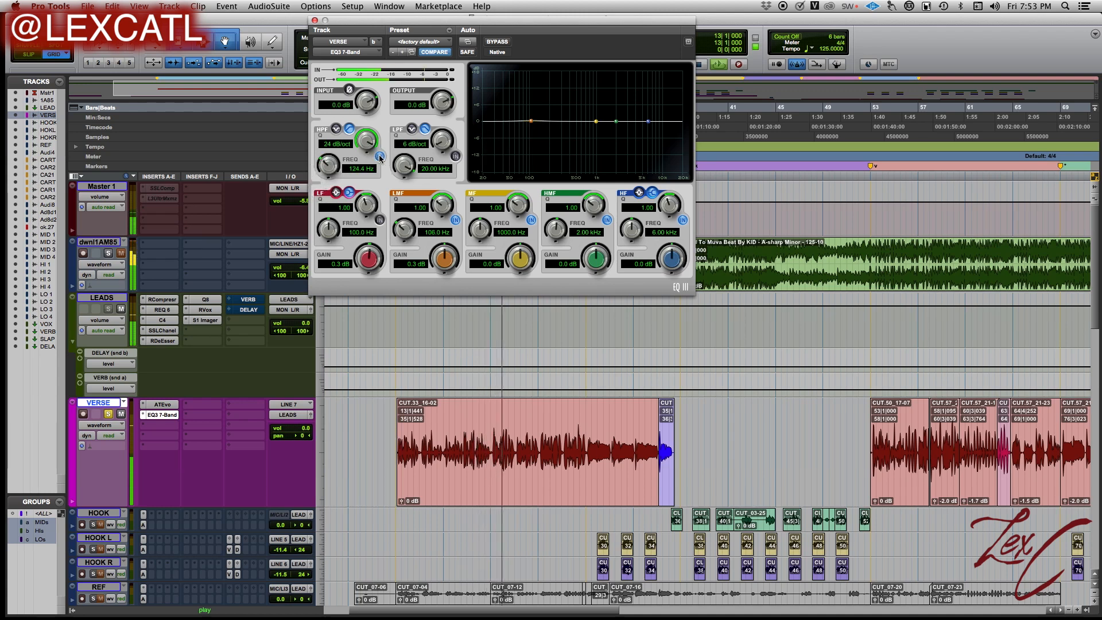
click(379, 156)
Compare the soloed verse with the whole EQ3 7-Band bypassed and active during playback, leaving the EQ active
click(501, 44)
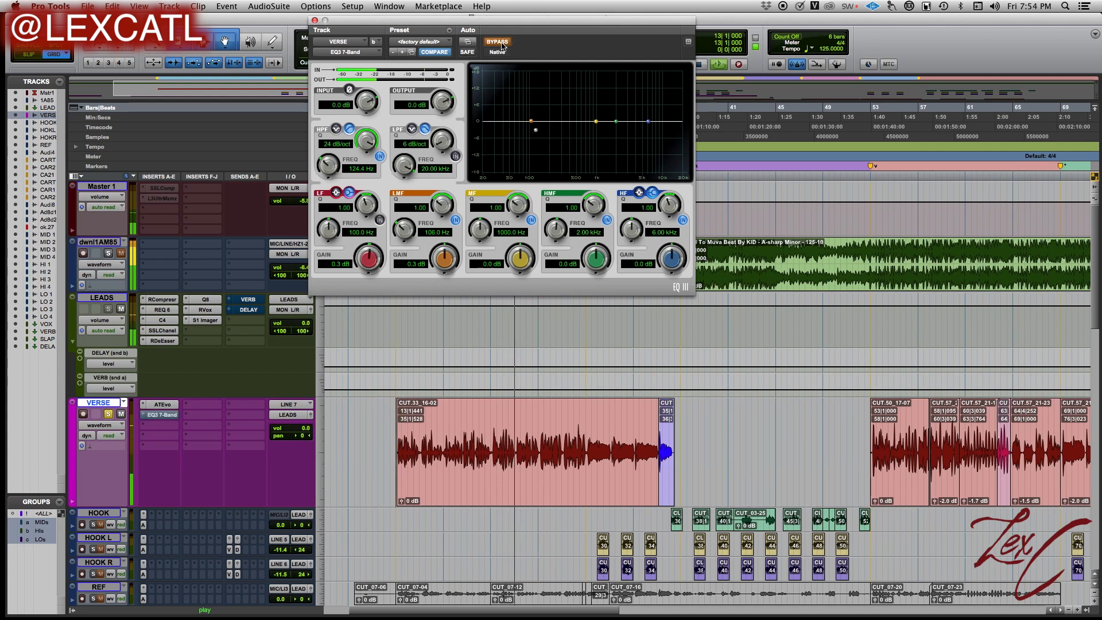
click(502, 44)
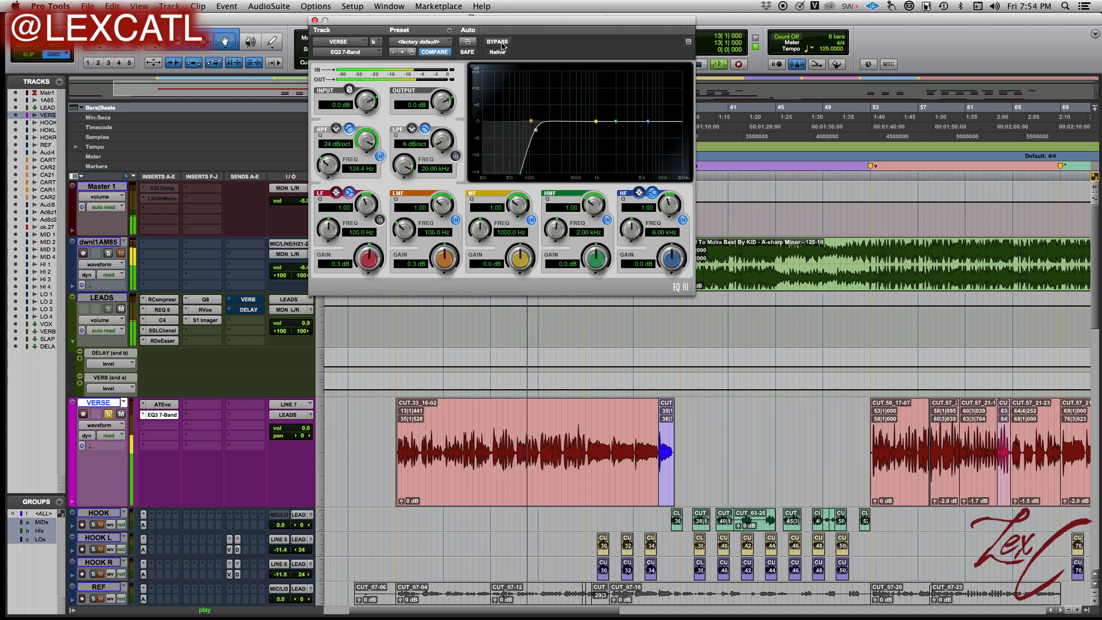
click(501, 44)
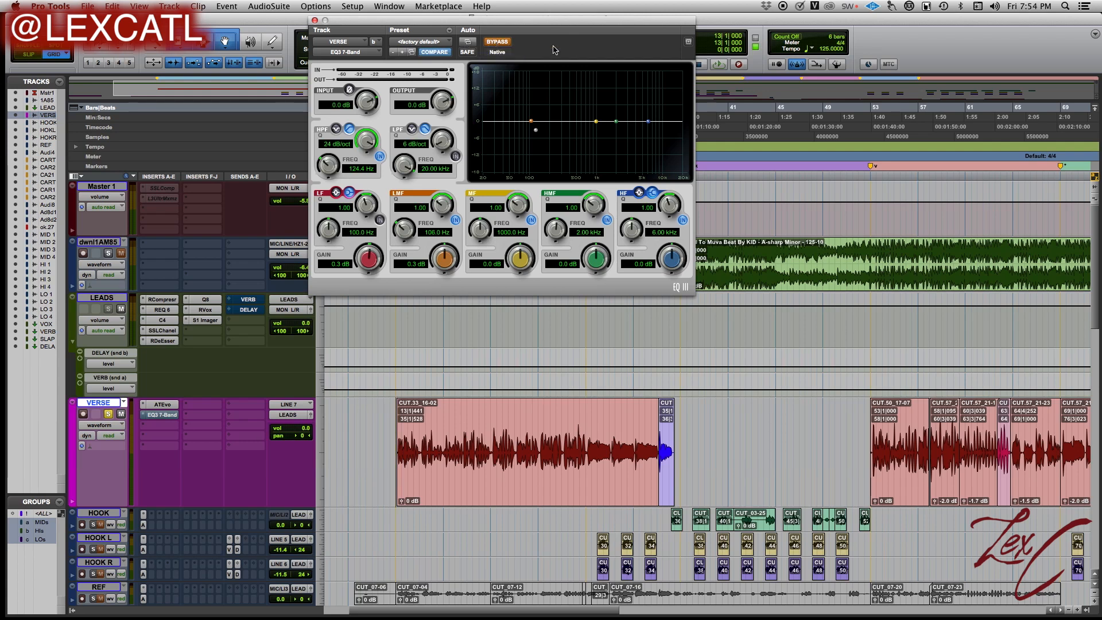
click(498, 43)
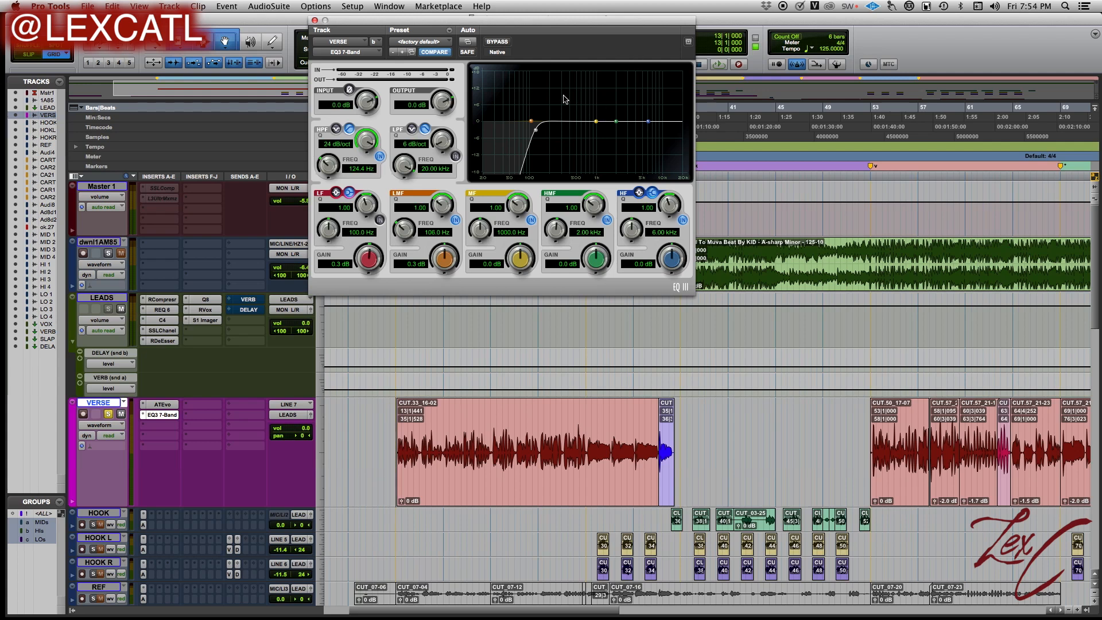
Flip the EQ bypass repeatedly and replay the soloed verse to compare the bypassed and filtered sound, ending with the EQ active
click(499, 43)
click(499, 42)
click(499, 43)
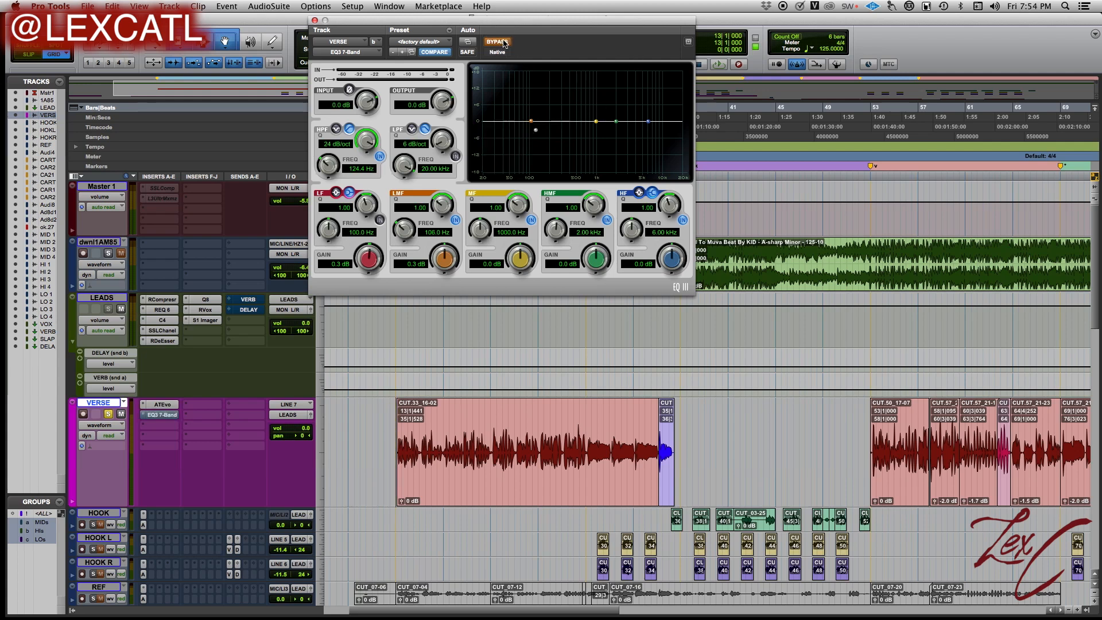
click(504, 44)
click(504, 44)
click(499, 43)
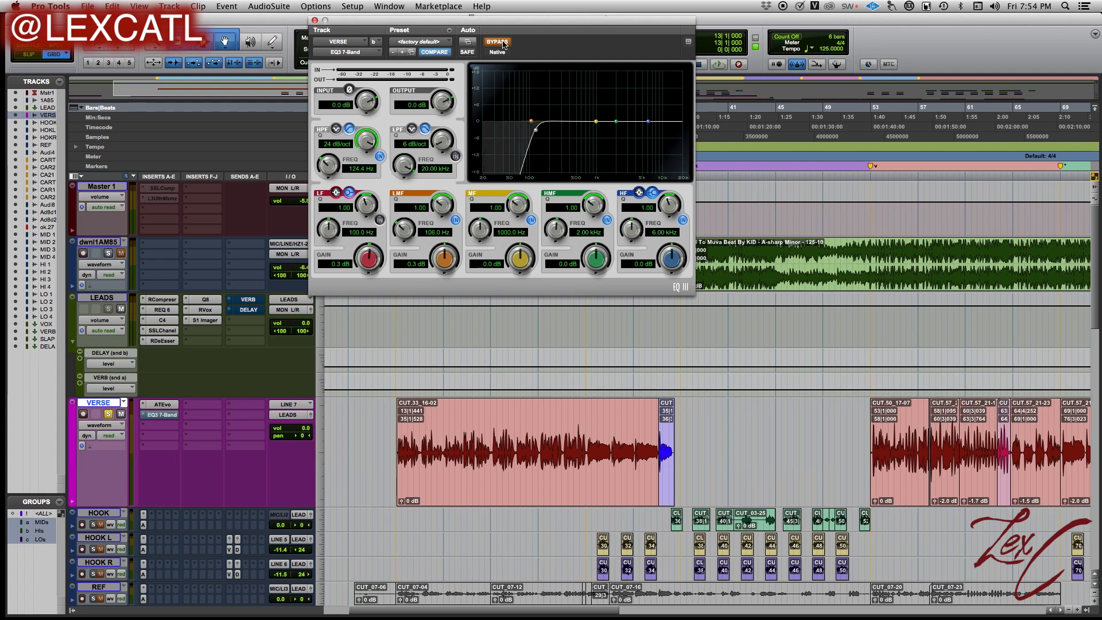
click(503, 44)
key(space)
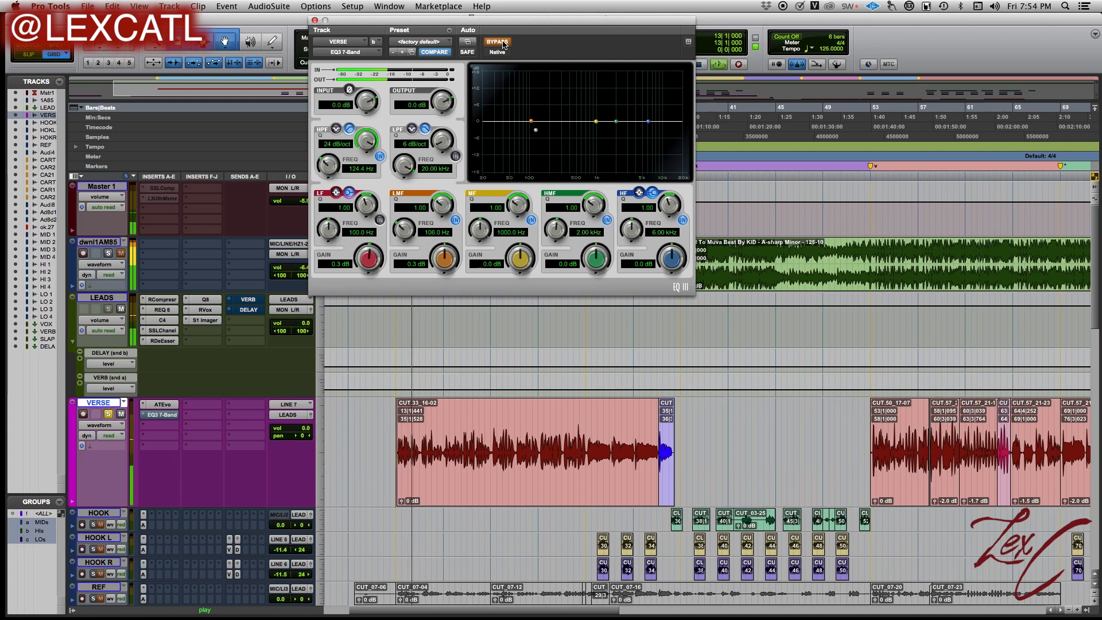
click(503, 44)
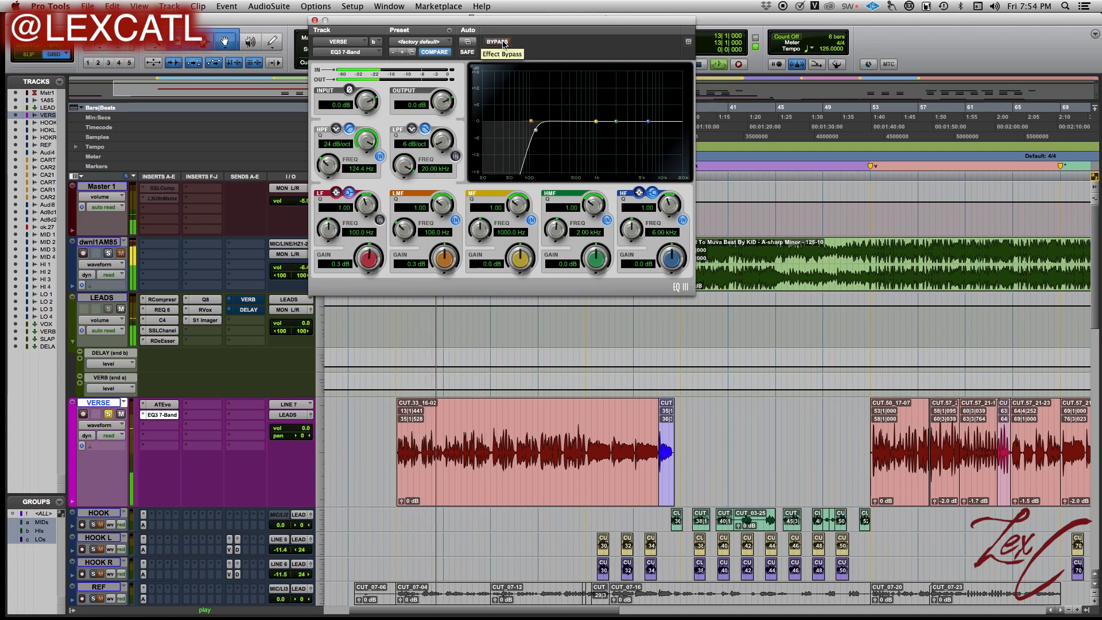
click(503, 44)
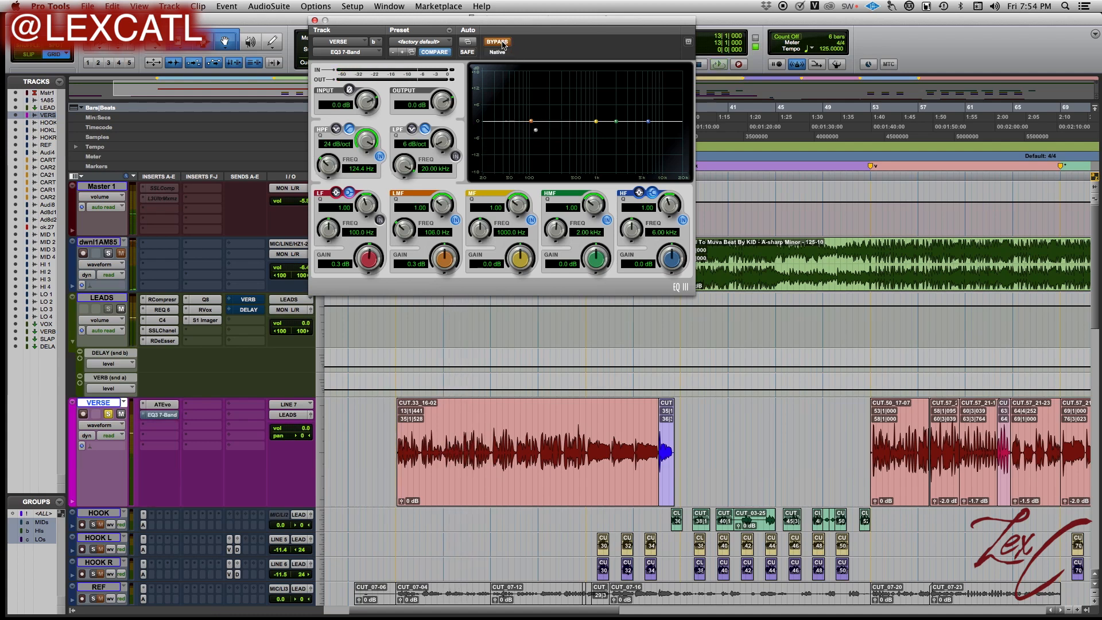
click(503, 43)
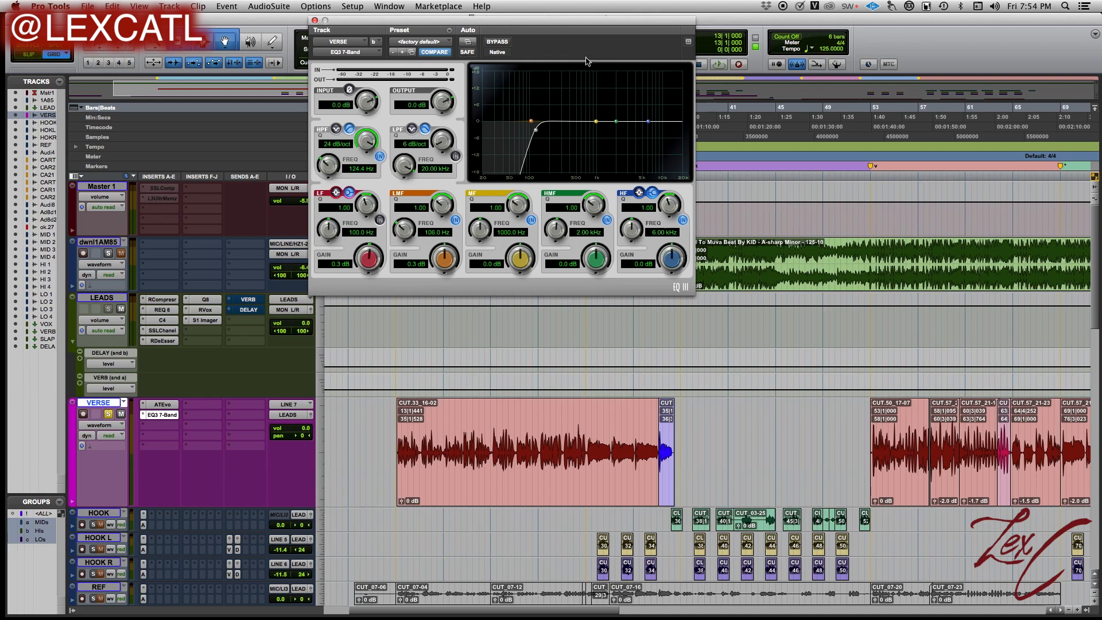
Unsolo the VERSE track and play the full mix, comparing the EQ bypassed and active
click(108, 414)
key(space)
click(495, 42)
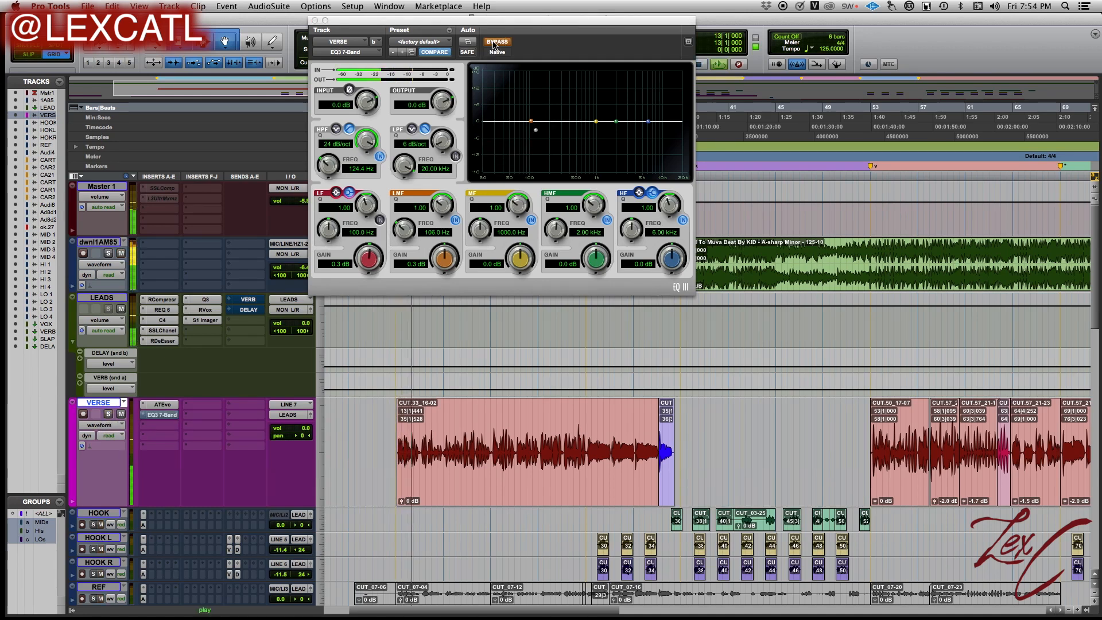
click(493, 42)
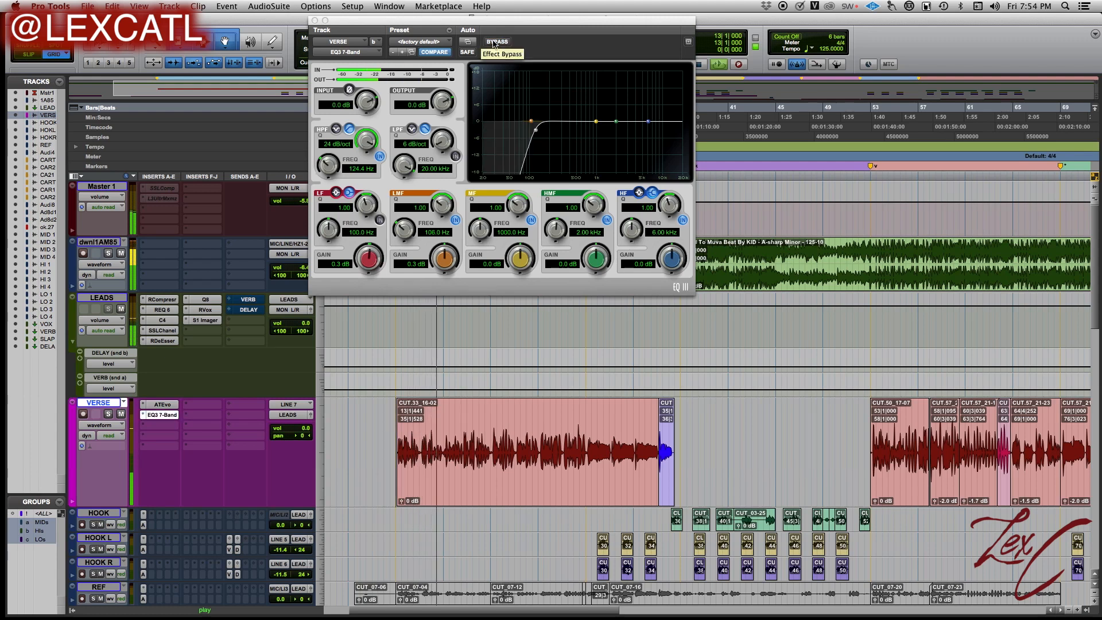
Toggle the VERSE EQ's bypass several more times while the full mix plays, and stop with the EQ active
click(493, 43)
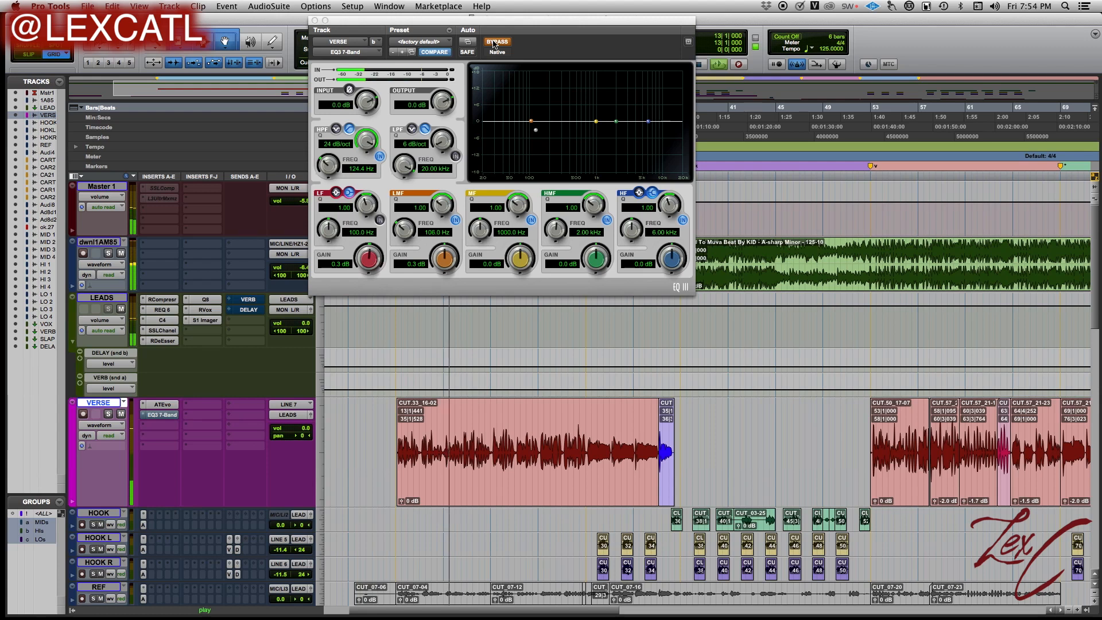
click(492, 43)
click(495, 44)
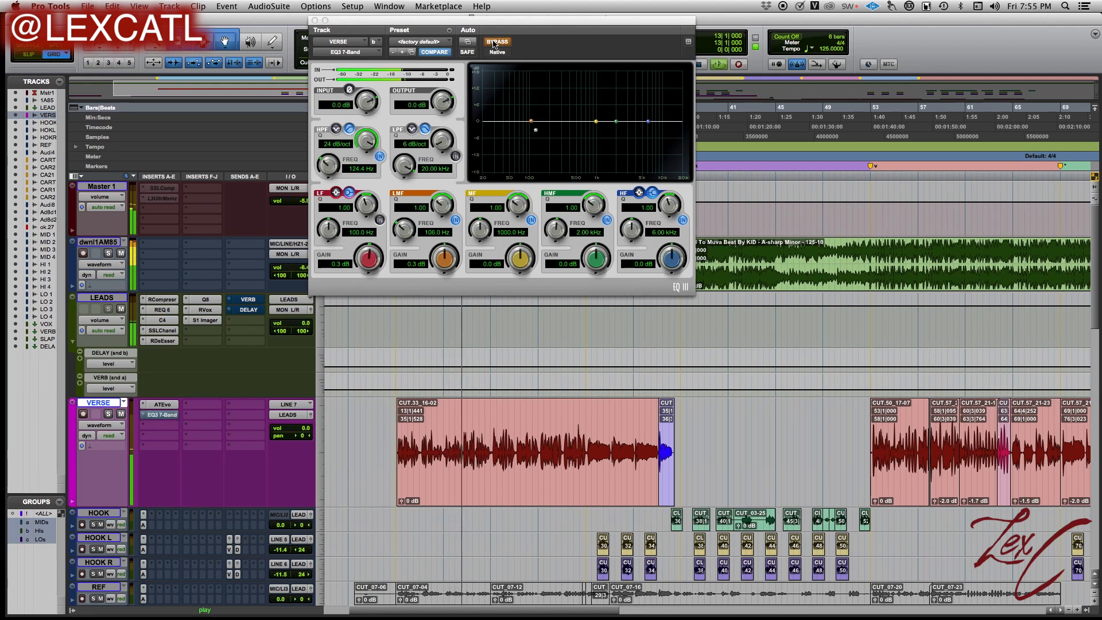
click(495, 44)
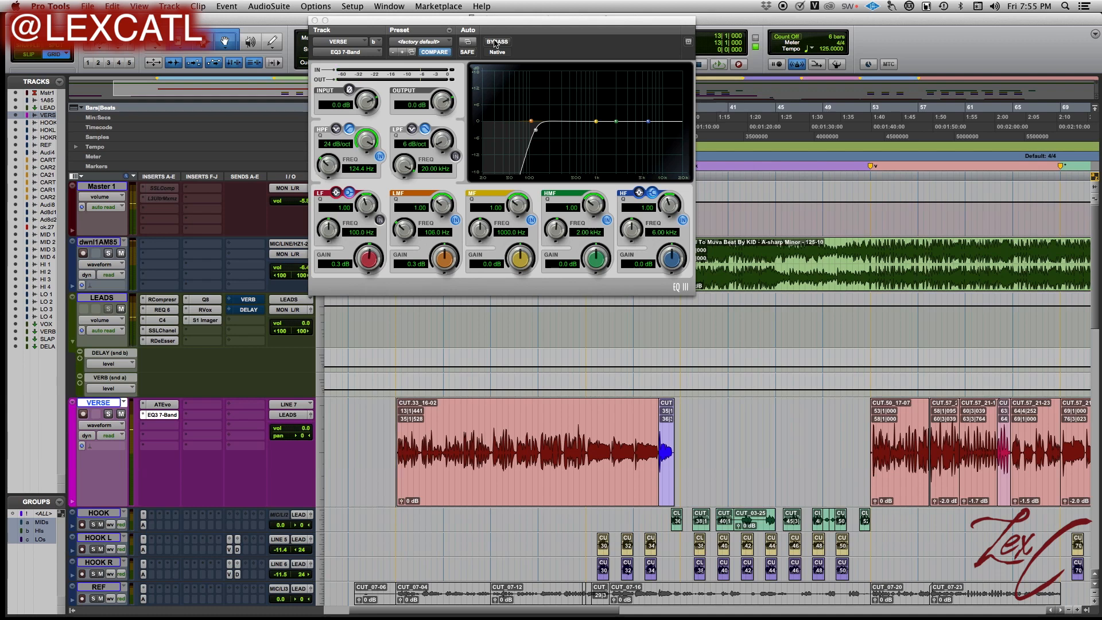
click(495, 43)
click(495, 43)
Select the span of the first VERSE section, then place the edit cursor back at its start
drag(397, 409, 679, 420)
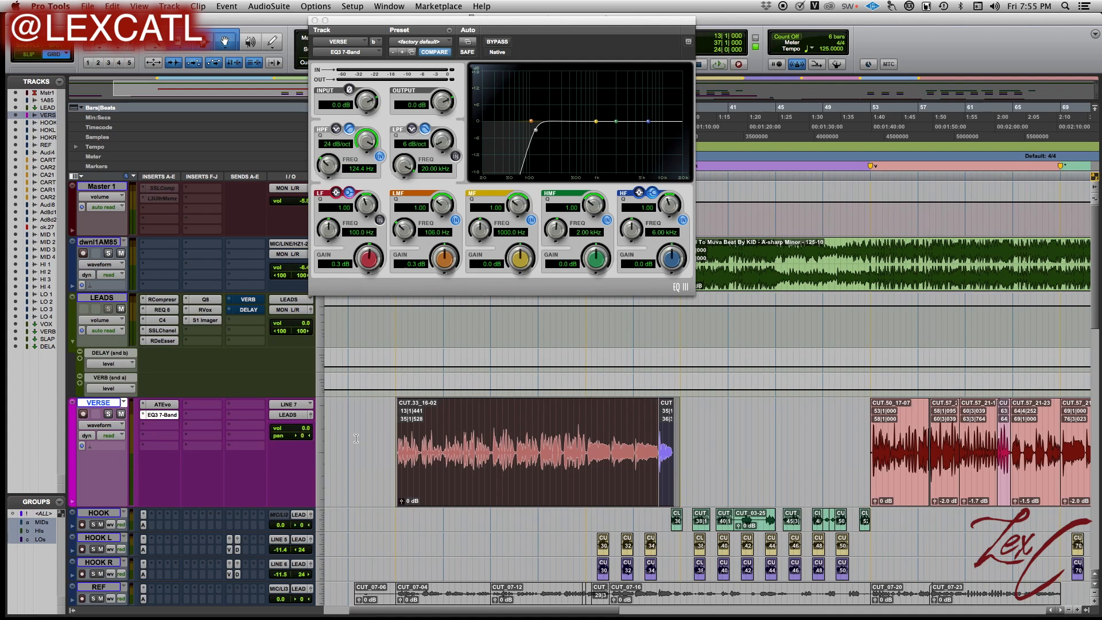
drag(395, 409, 674, 414)
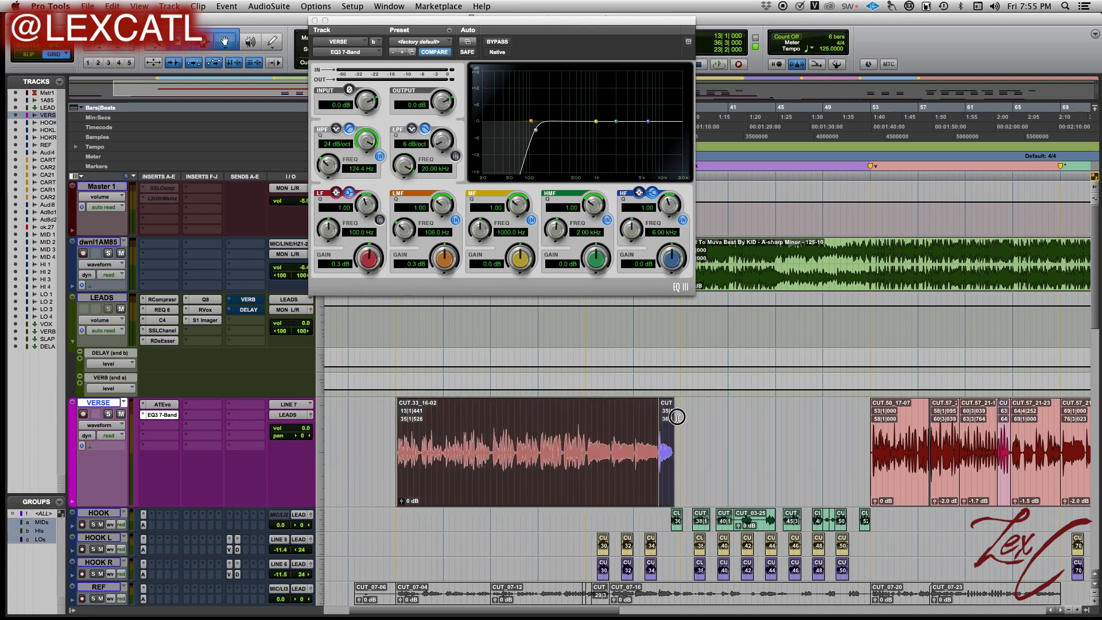
click(394, 409)
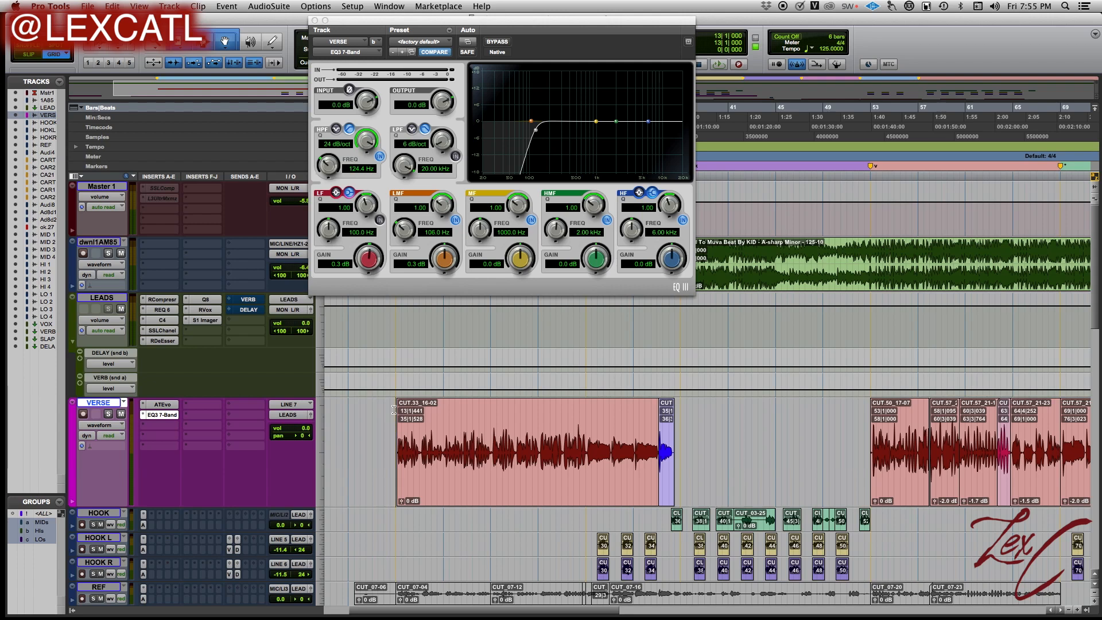
Solo the VERSE track and shift the HF band through about 6.45 to 7.27 kHz at near-zero gain during playback
click(109, 414)
mouse_move(647, 121)
mouse_down()
mouse_move(652, 105)
mouse_move(649, 121)
mouse_up()
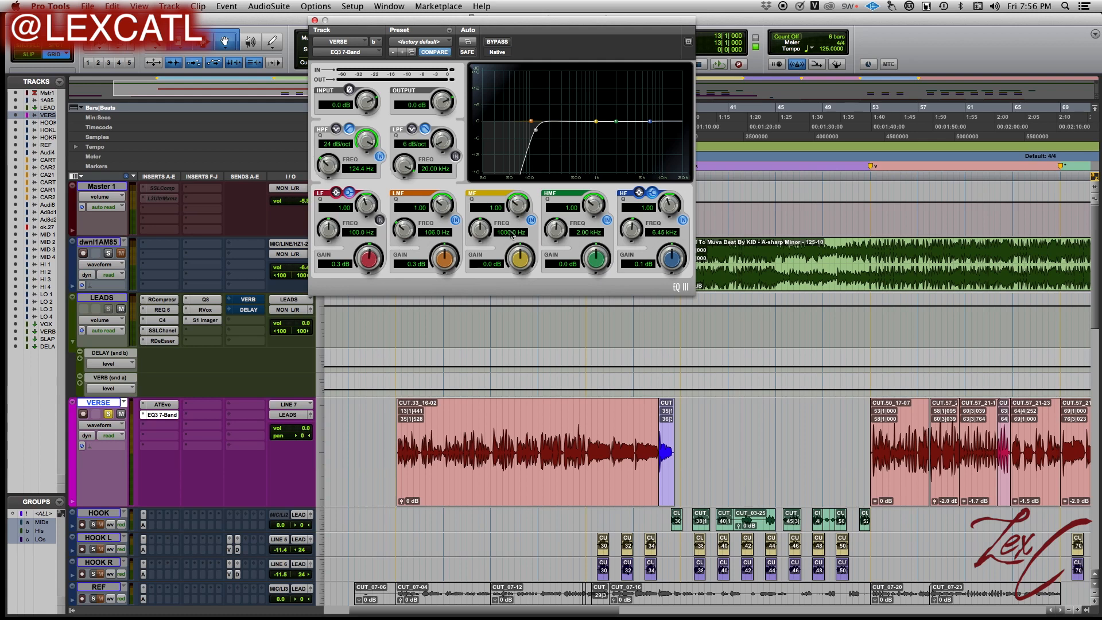
key(space)
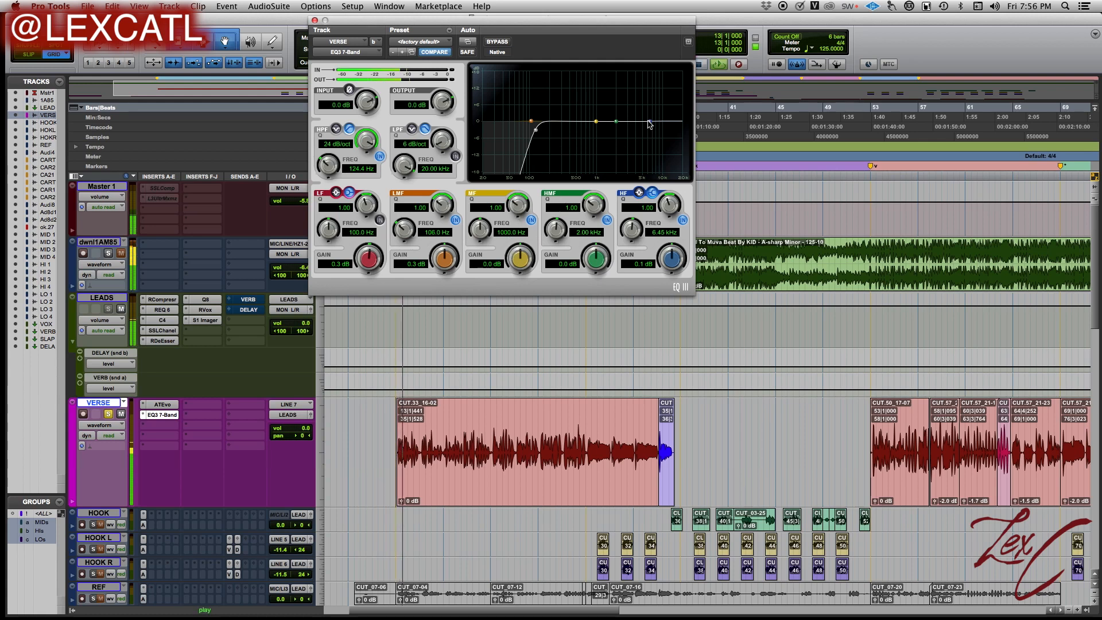
mouse_move(650, 121)
mouse_down()
mouse_move(647, 93)
mouse_move(651, 155)
mouse_move(645, 83)
mouse_move(649, 125)
mouse_move(635, 88)
mouse_move(650, 121)
mouse_up()
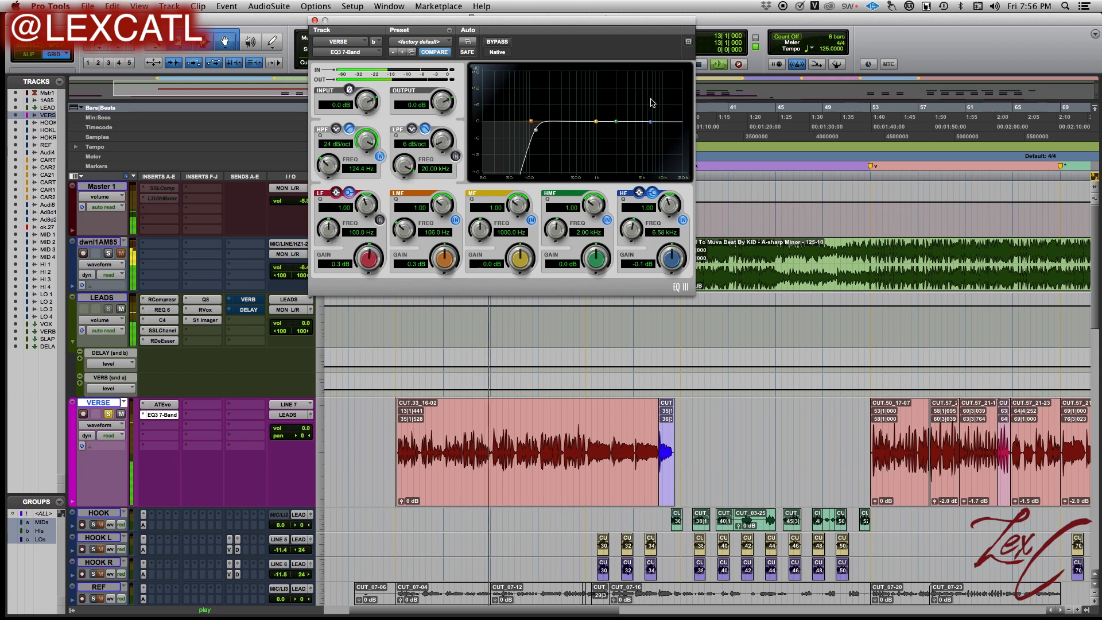
drag(650, 121, 655, 123)
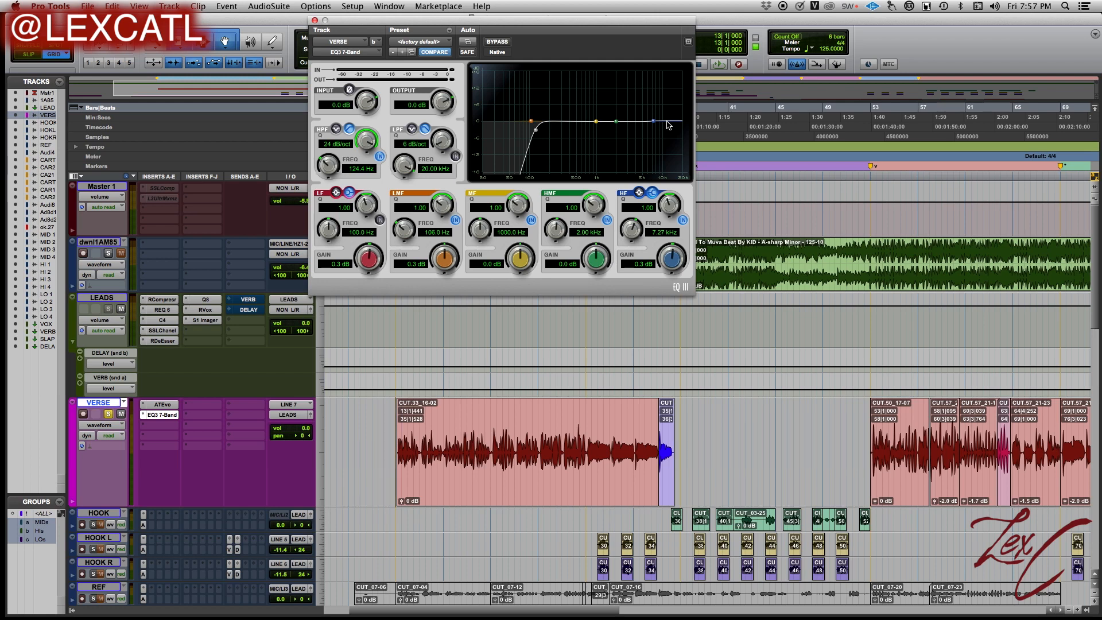
drag(653, 122, 653, 124)
Sweep a narrow 18 dB HMF boost with Q 7.51 up to 7.87 kHz, then flatten it and reset its Q and frequency
drag(619, 121, 631, 117)
key(space)
drag(631, 117, 658, 73)
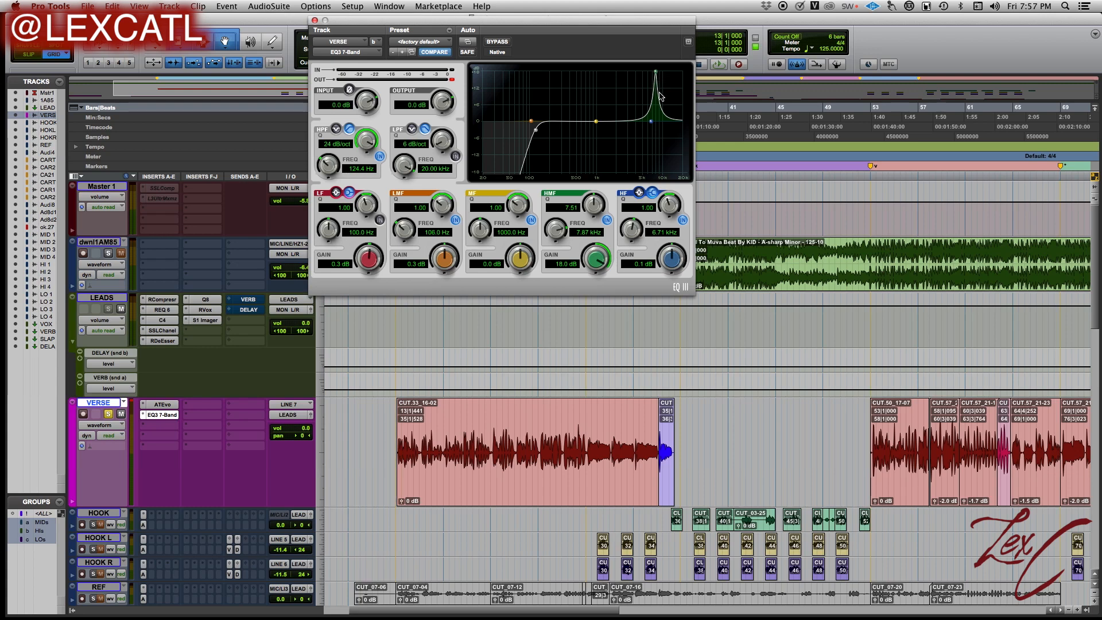
drag(656, 71, 640, 124)
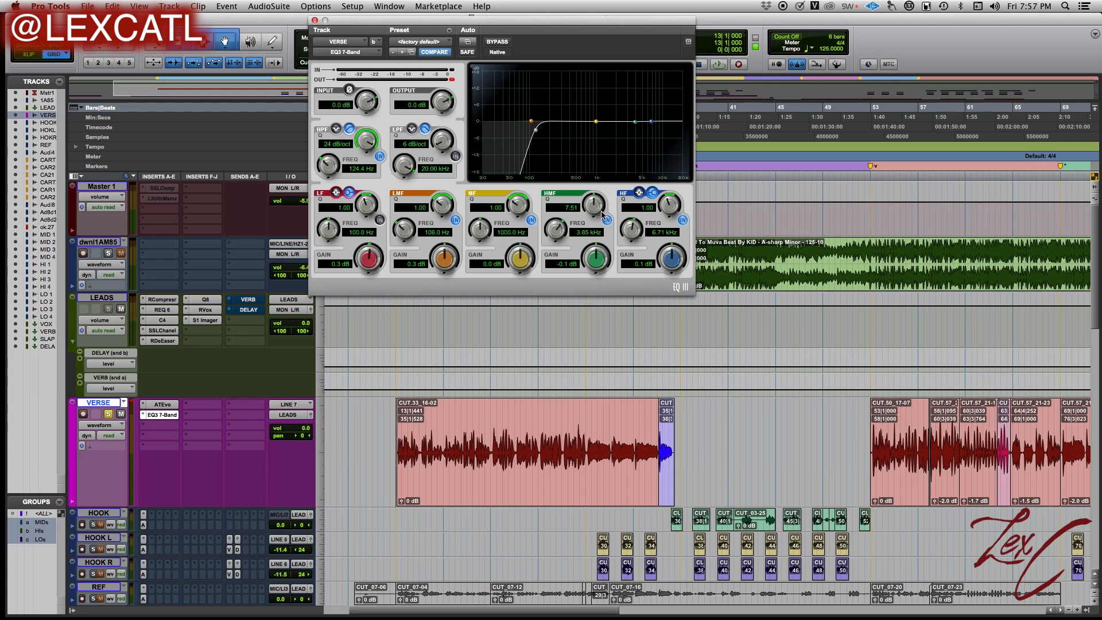
alt+click(596, 202)
alt+click(556, 229)
Audition a narrow 18 dB HMF boost at 7.41 kHz with Q 9.41, then reset the band's gain
drag(616, 121, 654, 69)
key(space)
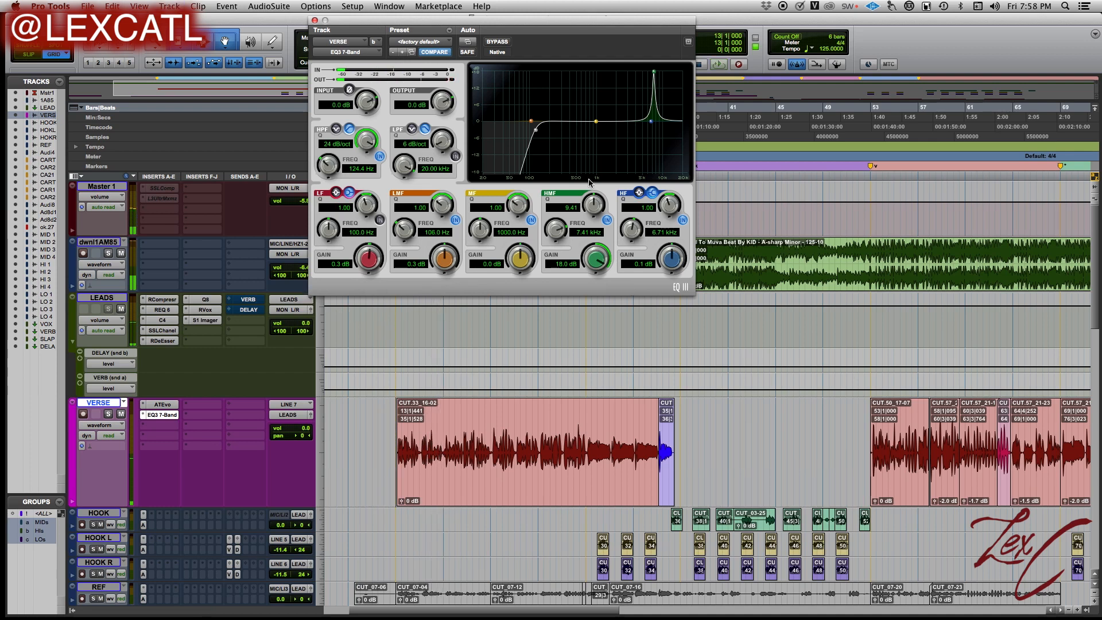
alt+click(595, 262)
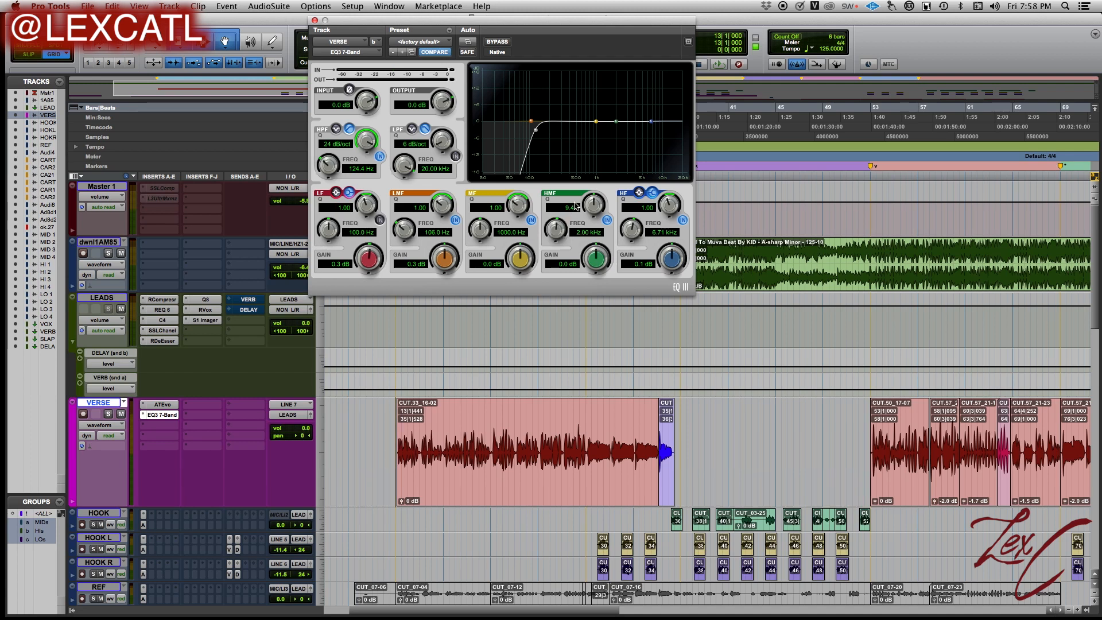
Audition an 18 dB HMF boost at 6.65 kHz in the mix and soloed, then turn it into an 18 dB cut
drag(614, 125, 652, 73)
key(space)
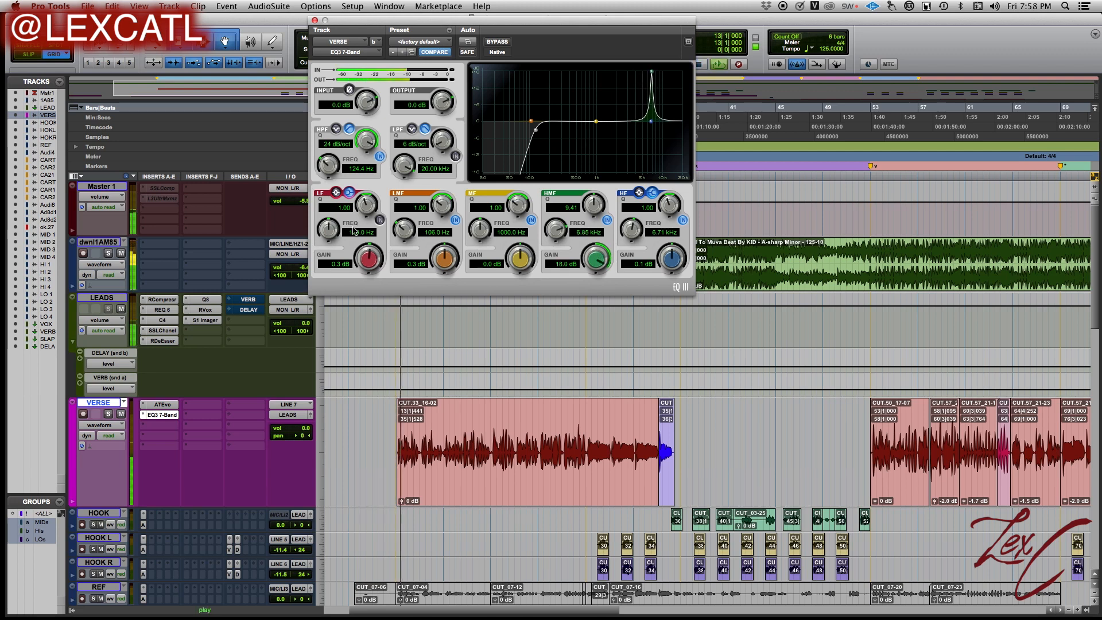
click(110, 416)
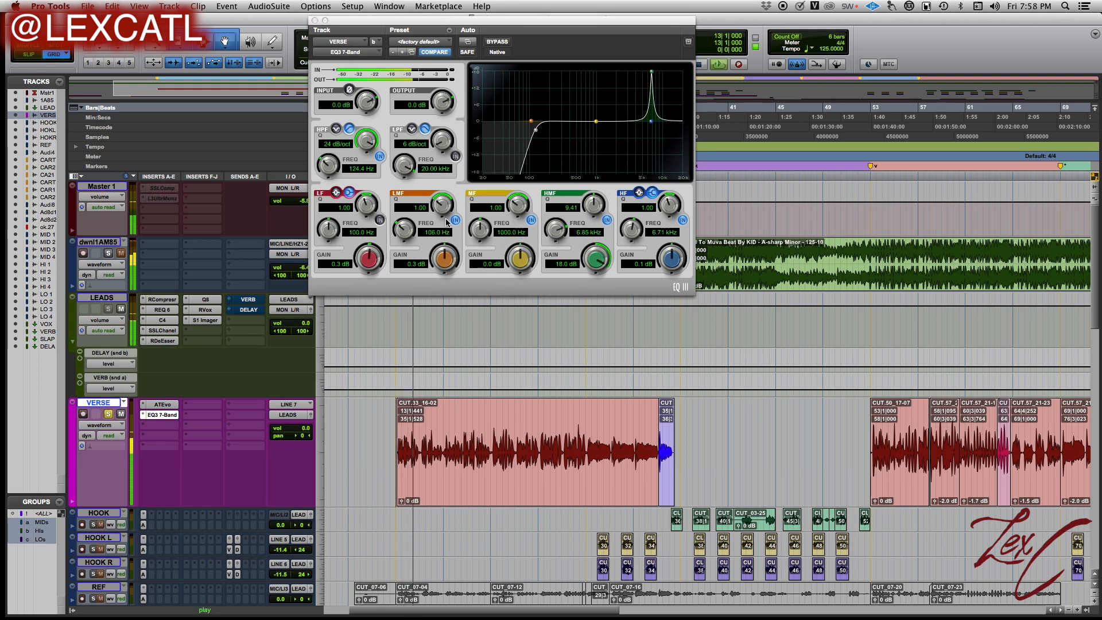
drag(652, 73, 651, 172)
Move the HF band to 8.86 kHz, then remove the HMF notch and reset that band's Q, frequency and gain
drag(651, 122, 659, 121)
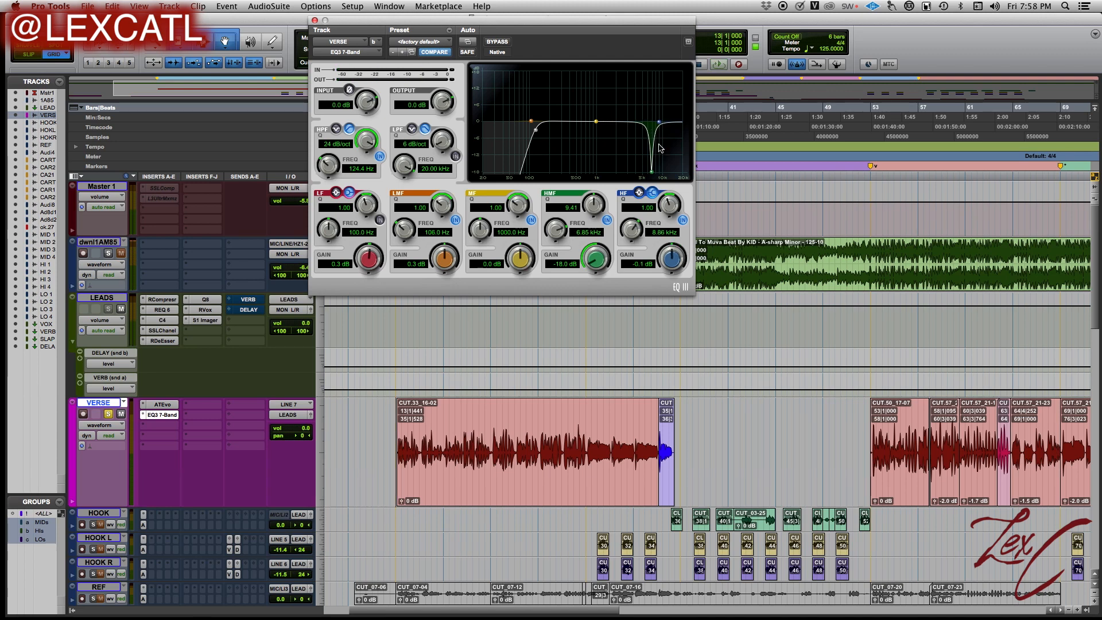
drag(651, 171, 647, 122)
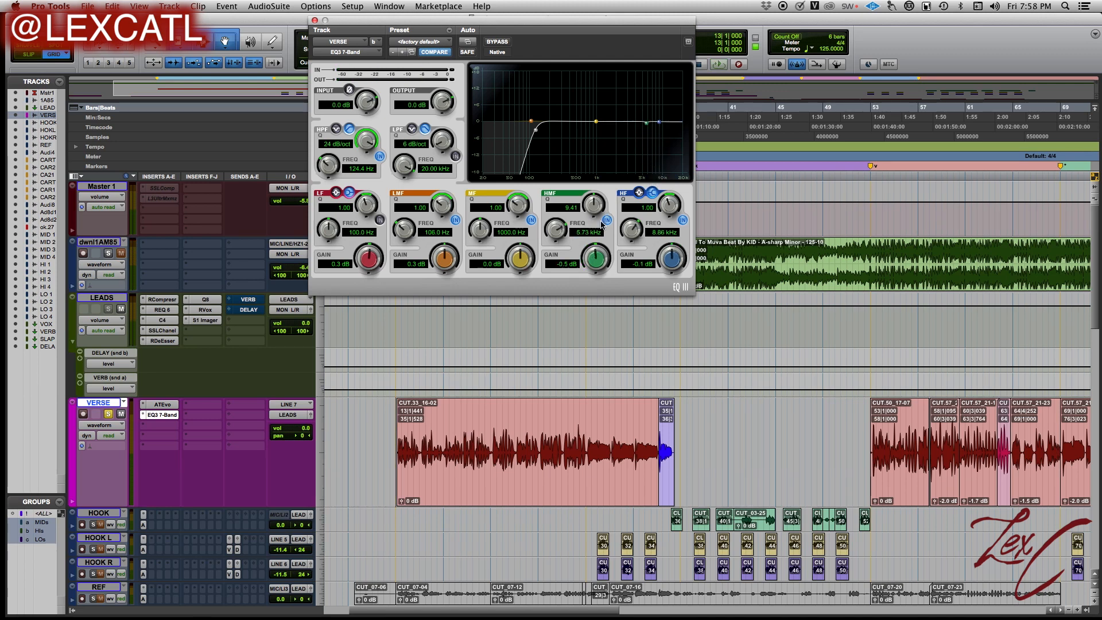
alt+click(594, 204)
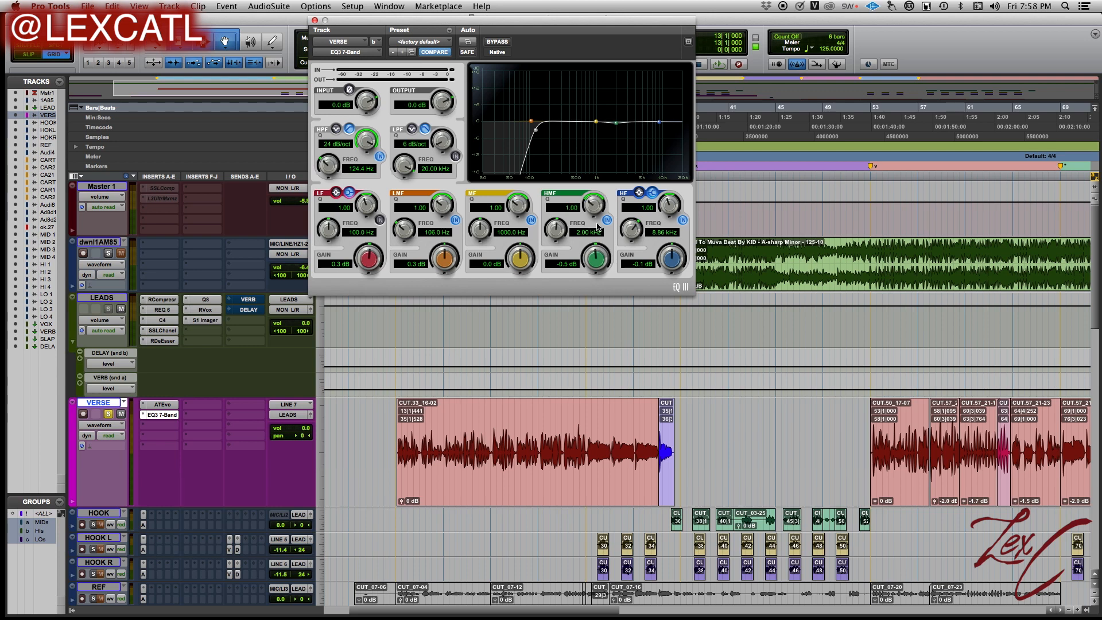
alt+click(596, 260)
Move the HMF band to 2.69 kHz and raise the HF shelf to 9.2 dB at 2.17 kHz during soloed playback
drag(617, 125, 626, 125)
drag(659, 122, 638, 121)
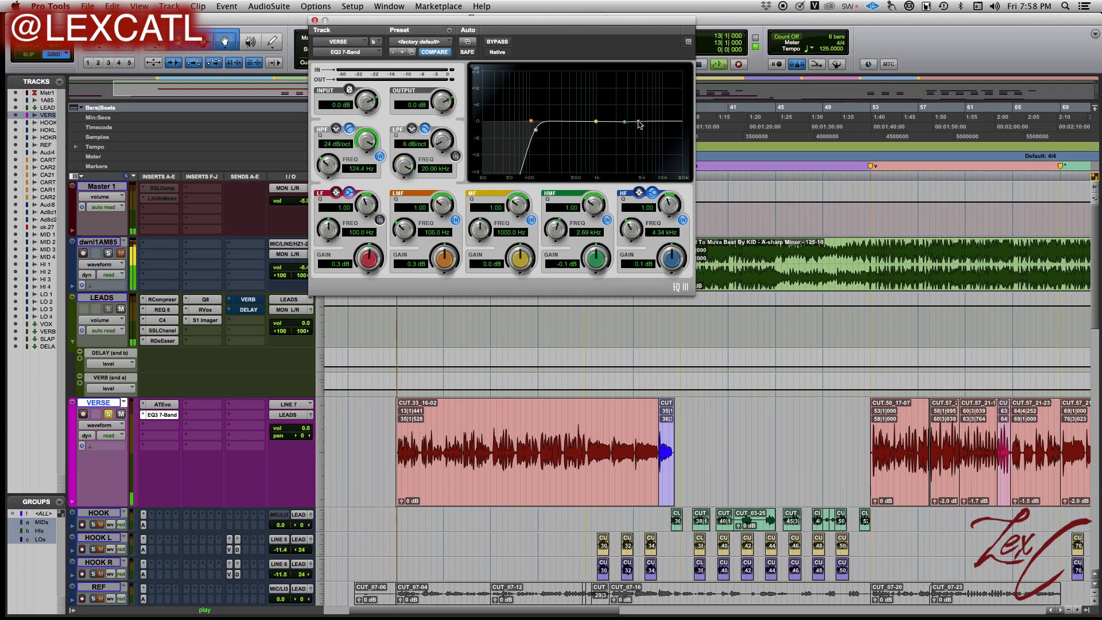
drag(639, 122, 618, 98)
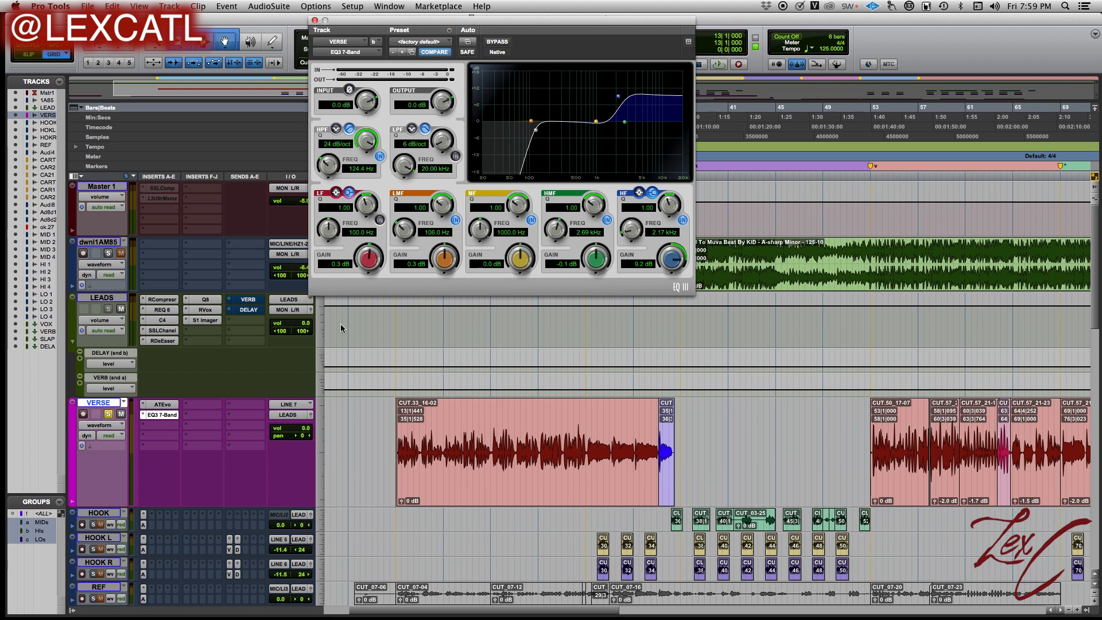
Unsolo the VERSE track and play the mix with the HF shelf raised to 12 dB at 1.80 kHz, then flatten the shelf
click(111, 415)
key(space)
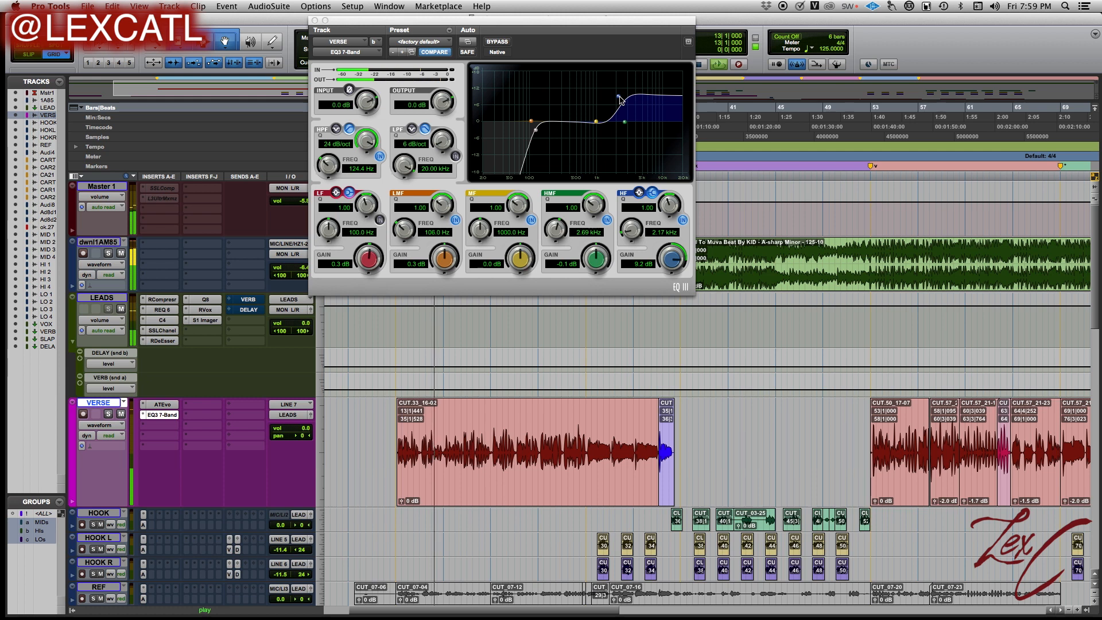
mouse_move(619, 98)
mouse_down()
mouse_move(617, 154)
mouse_move(616, 92)
mouse_up()
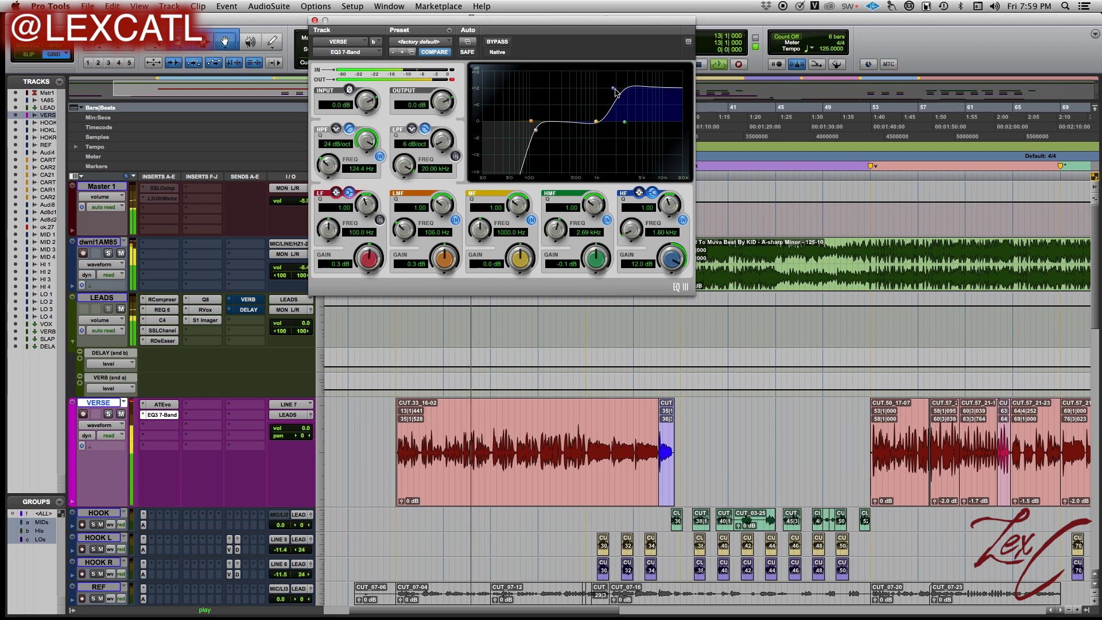
drag(612, 89, 616, 121)
key(space)
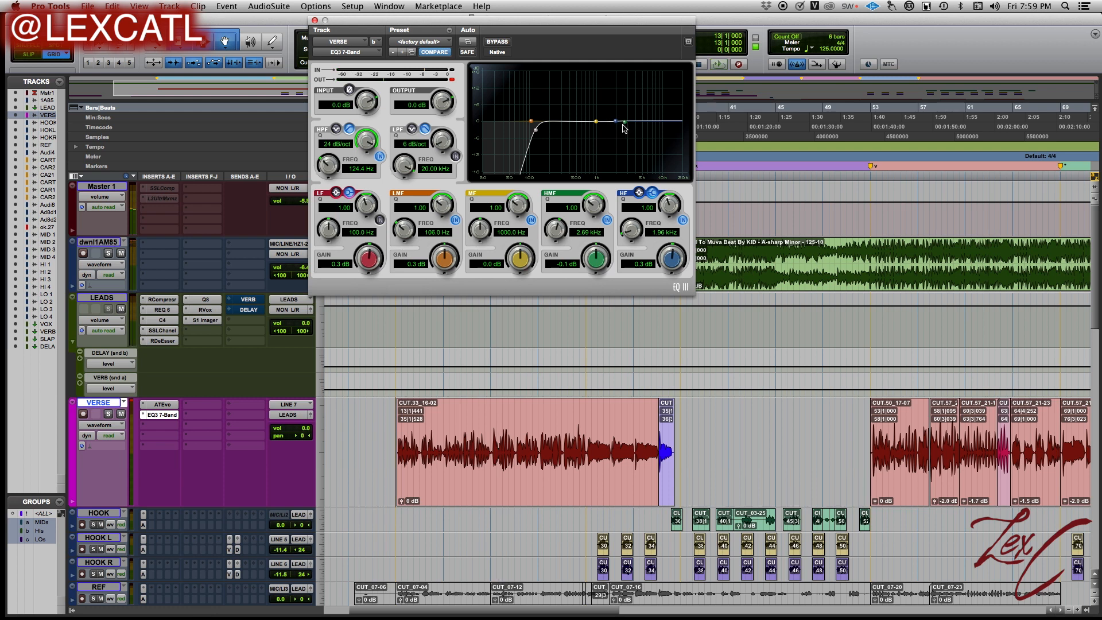
Solo the VERSE track and reset the HF frequency to 6.00 kHz and the HMF band to 2.00 kHz at 0.0 dB
click(108, 414)
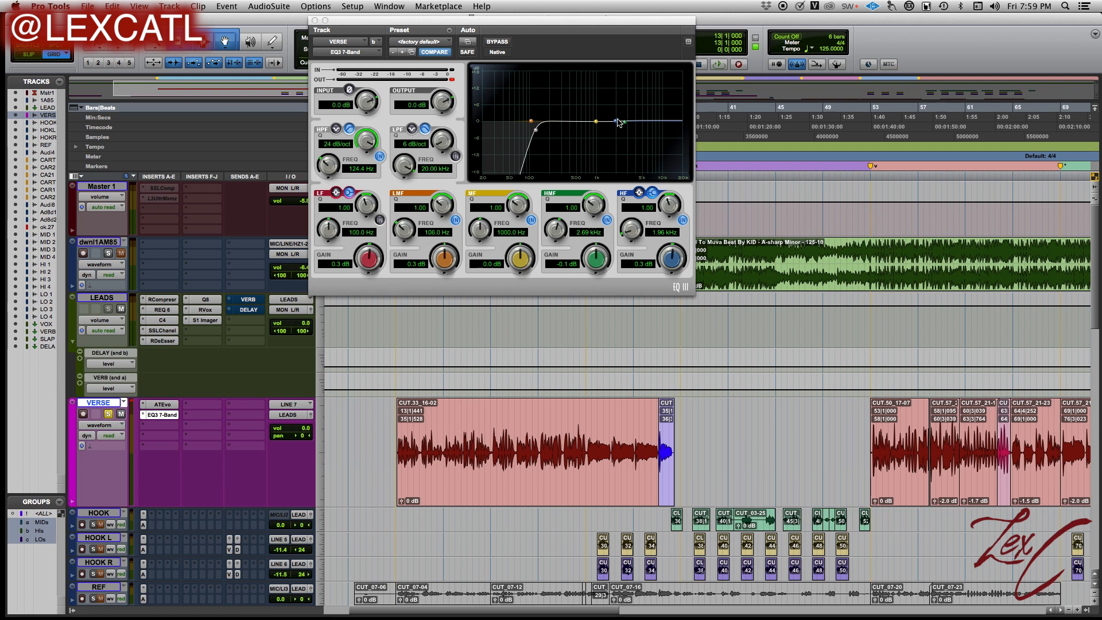
drag(631, 233, 663, 218)
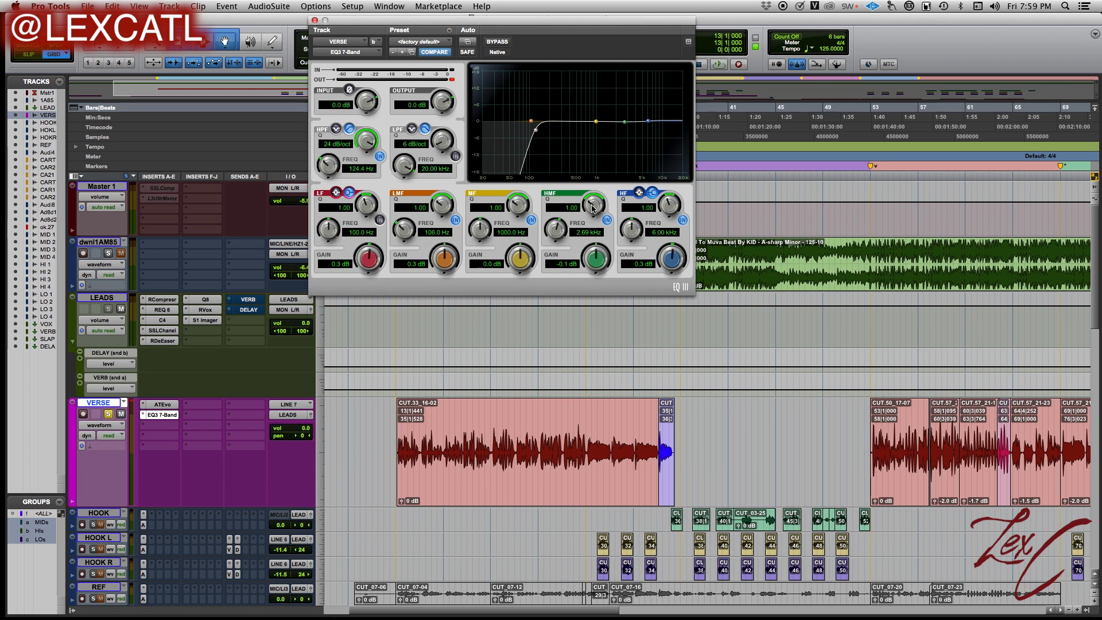
alt+click(557, 230)
drag(599, 255, 595, 249)
alt+click(649, 122)
Play the soloed verse with the HF shelf flat and cut by 12 dB, sweeping the cut down to 3.22 kHz
drag(649, 125, 642, 166)
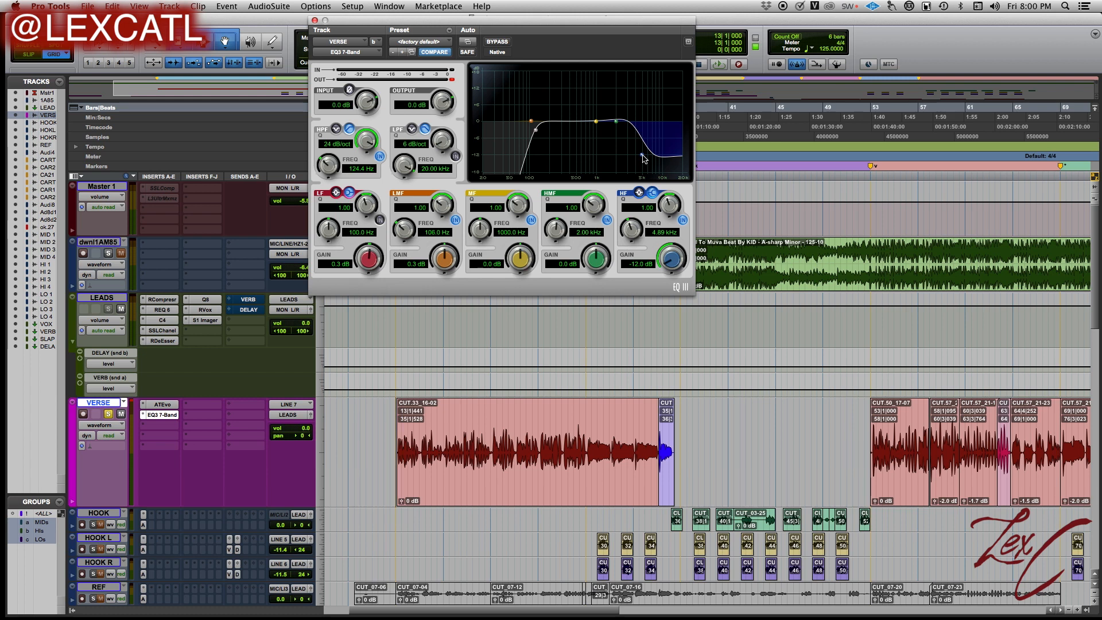
key(space)
drag(641, 154, 644, 124)
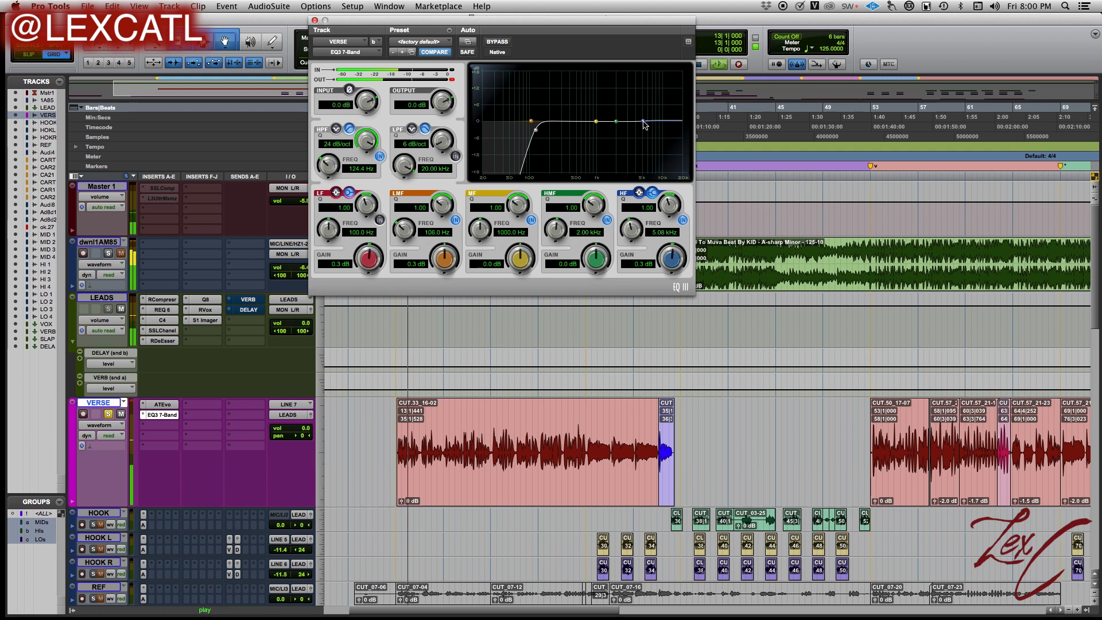
drag(644, 122, 635, 163)
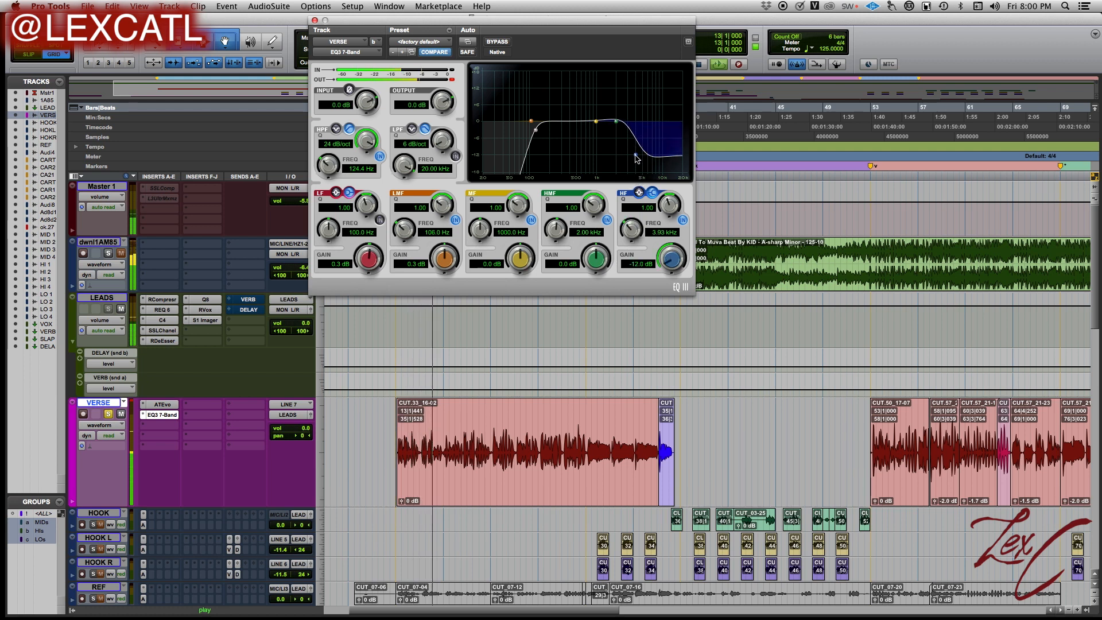
drag(636, 155, 629, 176)
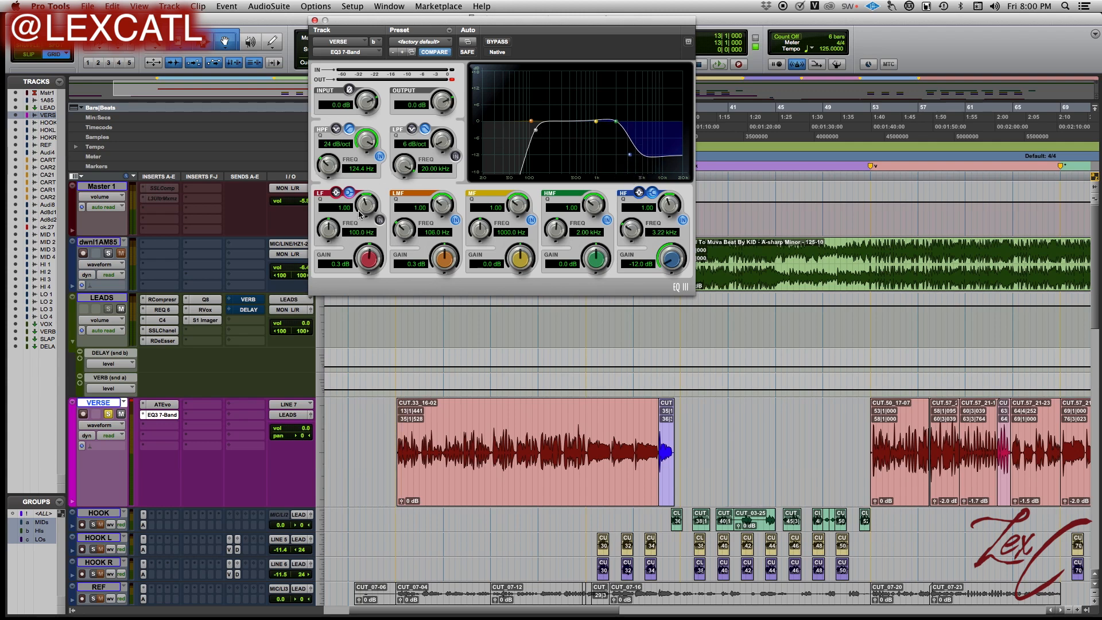
Switch the high-pass filter out and audition the 12 dB HF shelf cut on its own, then bring the shelf back to −0.3 dB
click(380, 157)
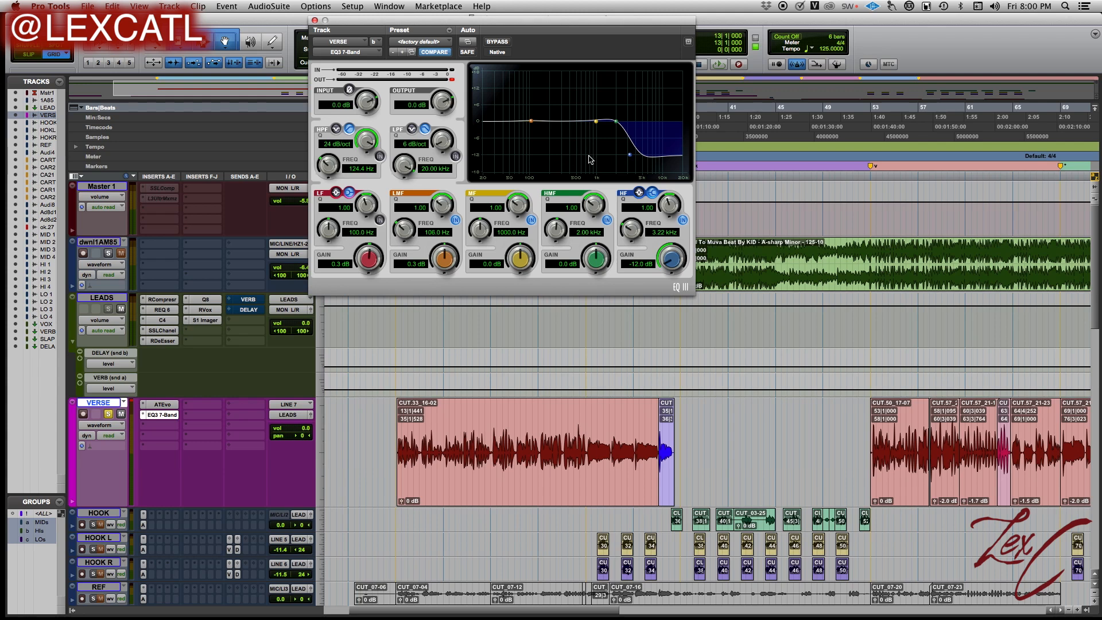
drag(631, 157, 628, 155)
key(space)
drag(630, 155, 625, 126)
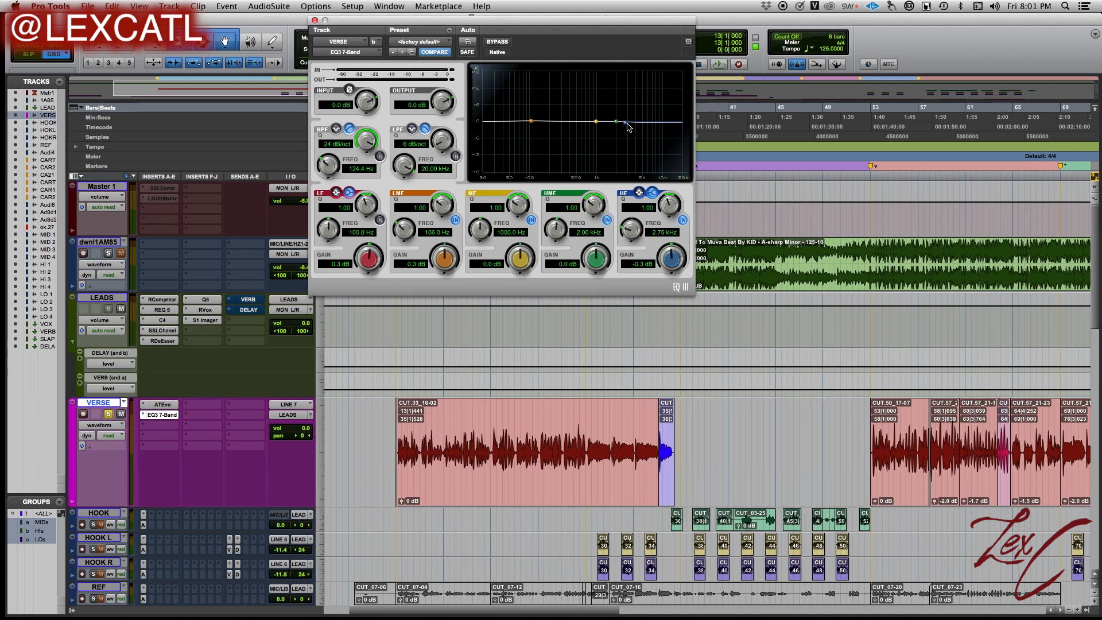
During playback, set the HF shelf to 2.2 dB at 6.08 kHz, boost HMF 13.3 dB at 2.25 kHz with Q 9.49, and re-enable the high-pass filter
mouse_move(628, 127)
mouse_down()
mouse_move(626, 74)
mouse_move(623, 116)
mouse_move(639, 117)
mouse_up()
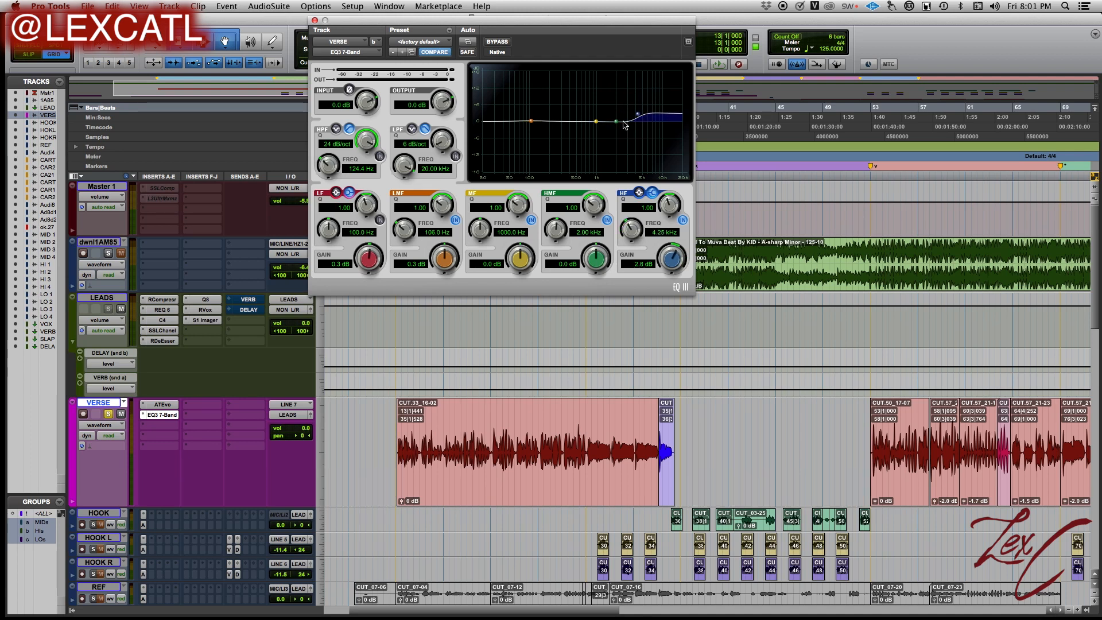
key(space)
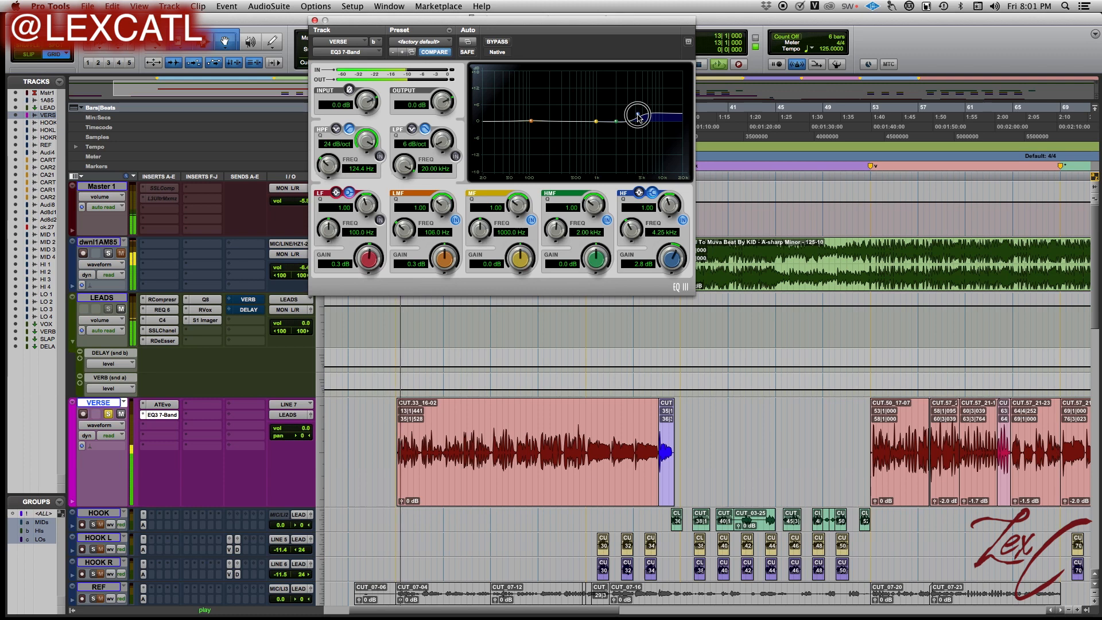
drag(638, 118, 547, 100)
click(380, 157)
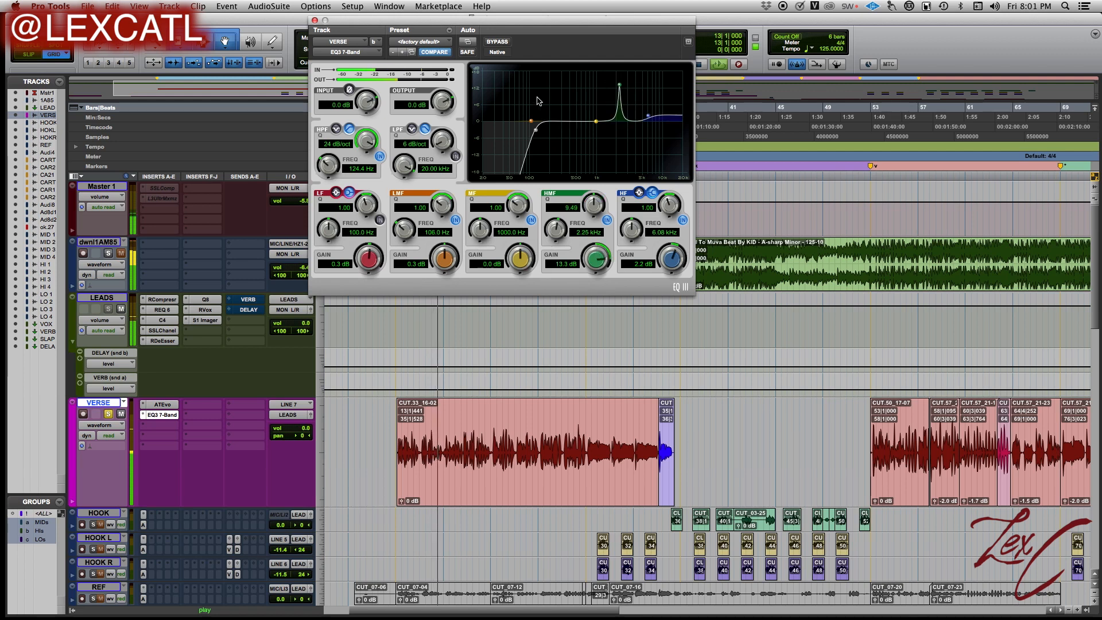
During playback, cut MF 2.4 dB at 572.7 Hz with Q 4.13 and HMF 3.8 dB at 2.97 kHz with Q 5.38, comparing against bypass
drag(619, 89, 580, 128)
click(503, 44)
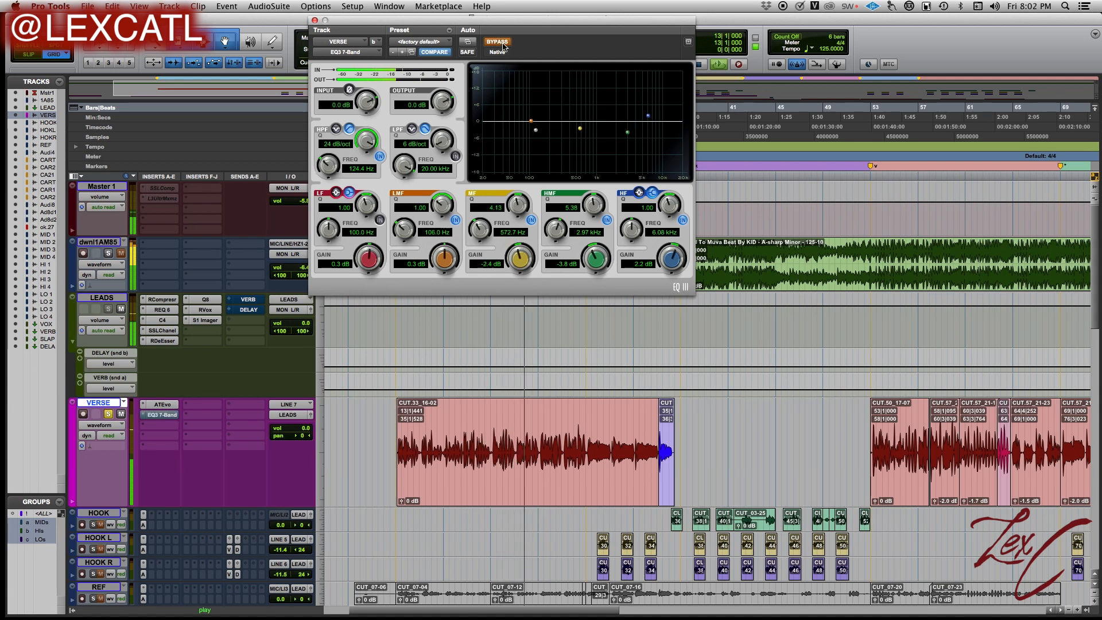
click(504, 44)
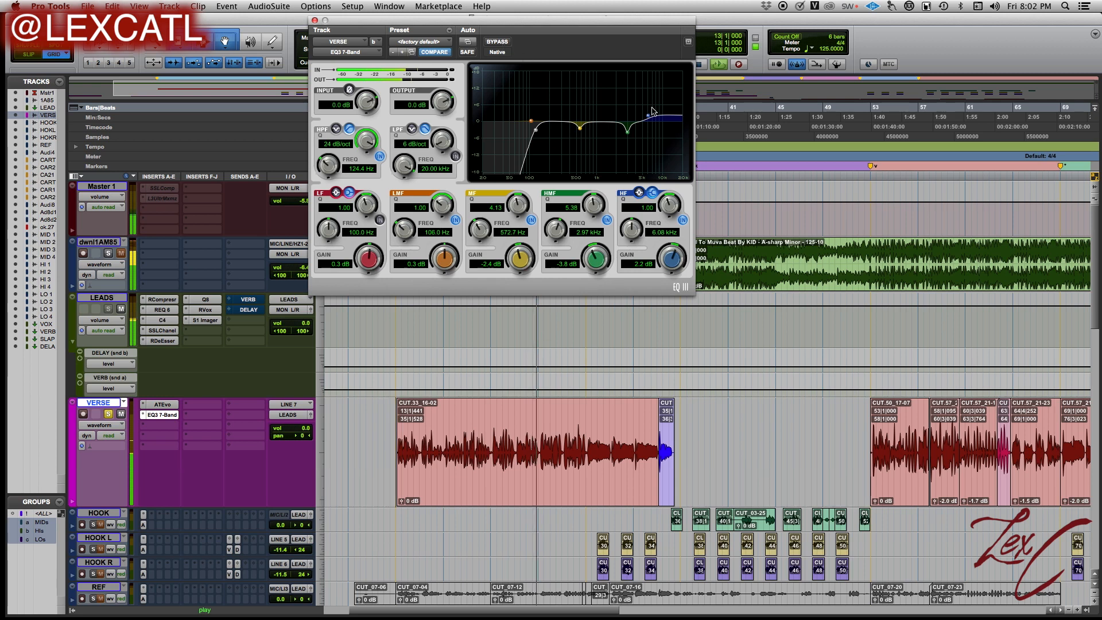
Set the HF shelf to 1.7 dB at 7.87 kHz and compare the soloed verse with the EQ bypassed and active
drag(647, 116, 658, 121)
click(503, 44)
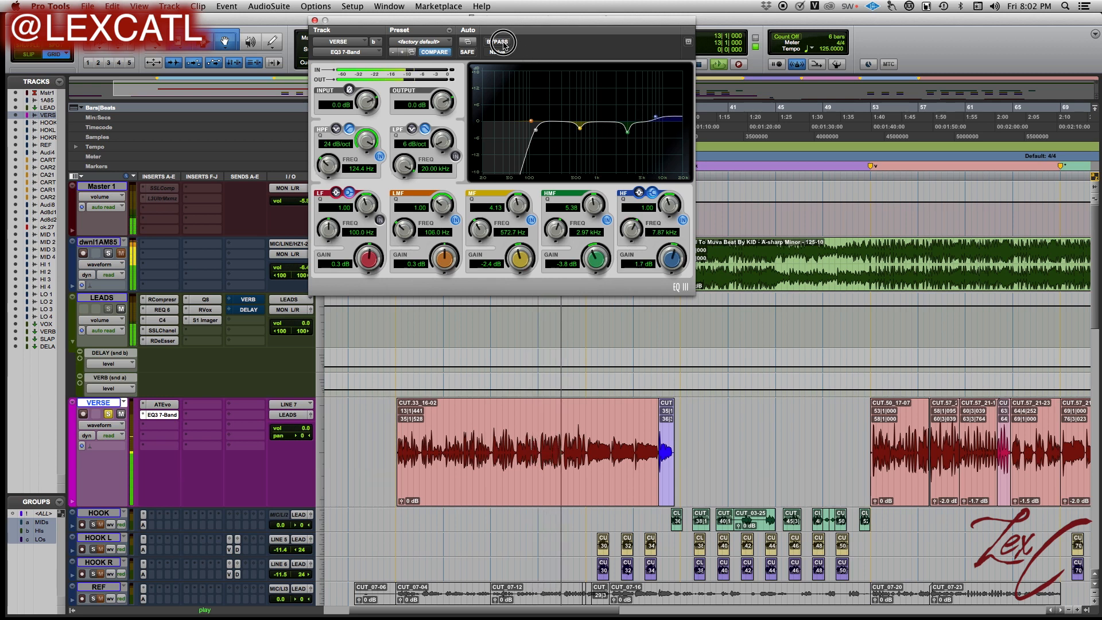
click(503, 44)
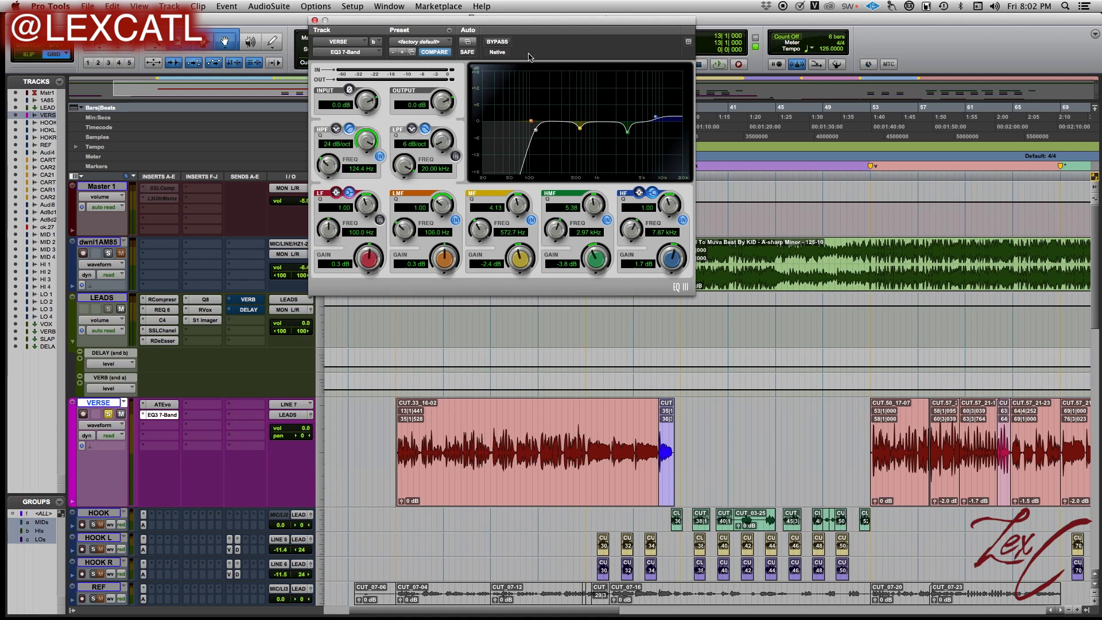
Audition an 18 dB HMF boost at 2.97 kHz on the soloed verse and lower the gain to 0.5 dB
drag(595, 258, 592, 173)
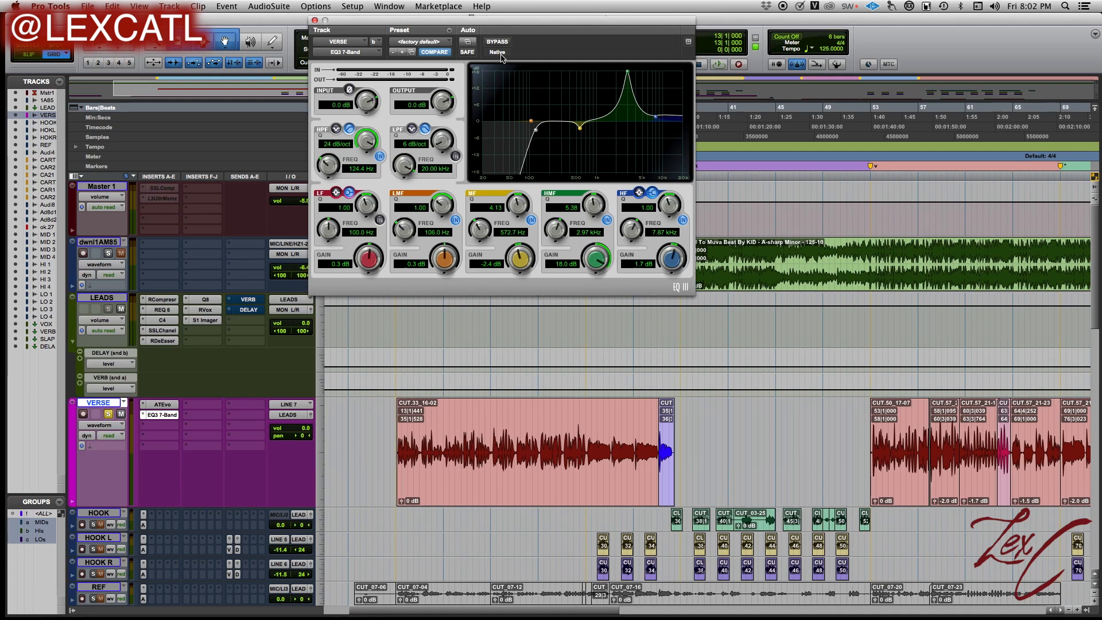
key(space)
drag(600, 253, 584, 306)
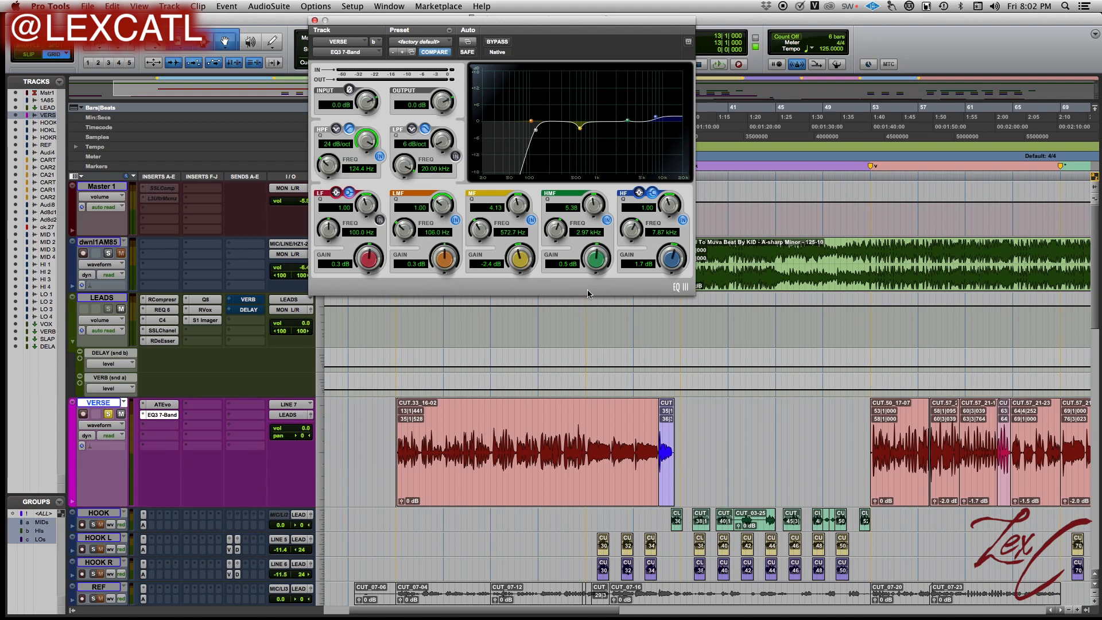
Audition an 18 dB HMF cut at 2.97 kHz with Q narrowed to 10.00 on the soloed verse
drag(594, 257, 581, 259)
drag(597, 256, 563, 320)
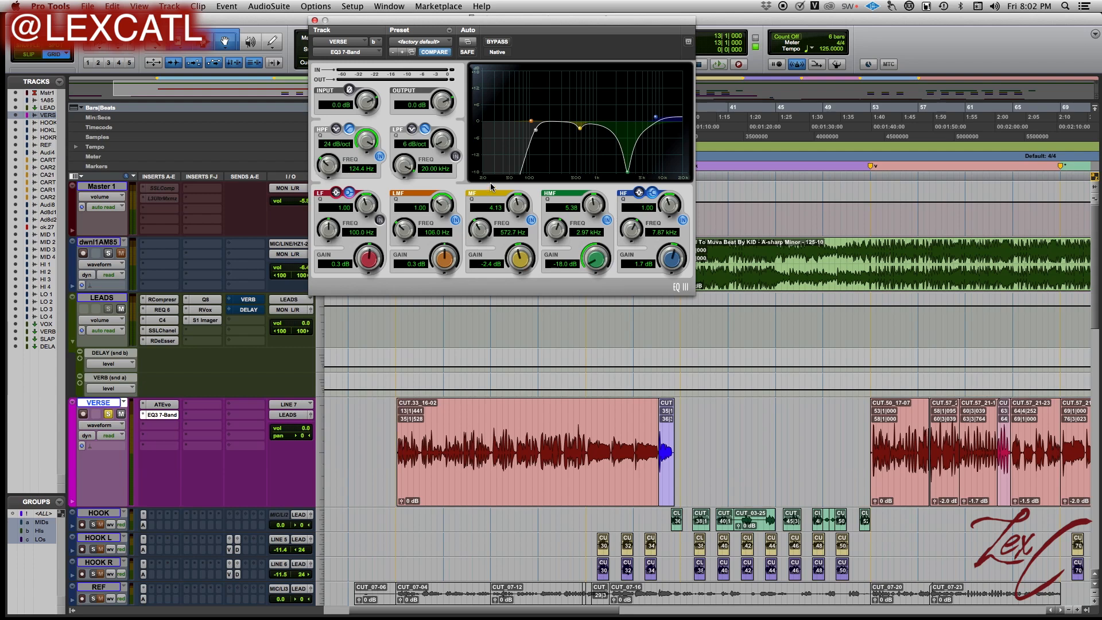
drag(631, 136, 565, 136)
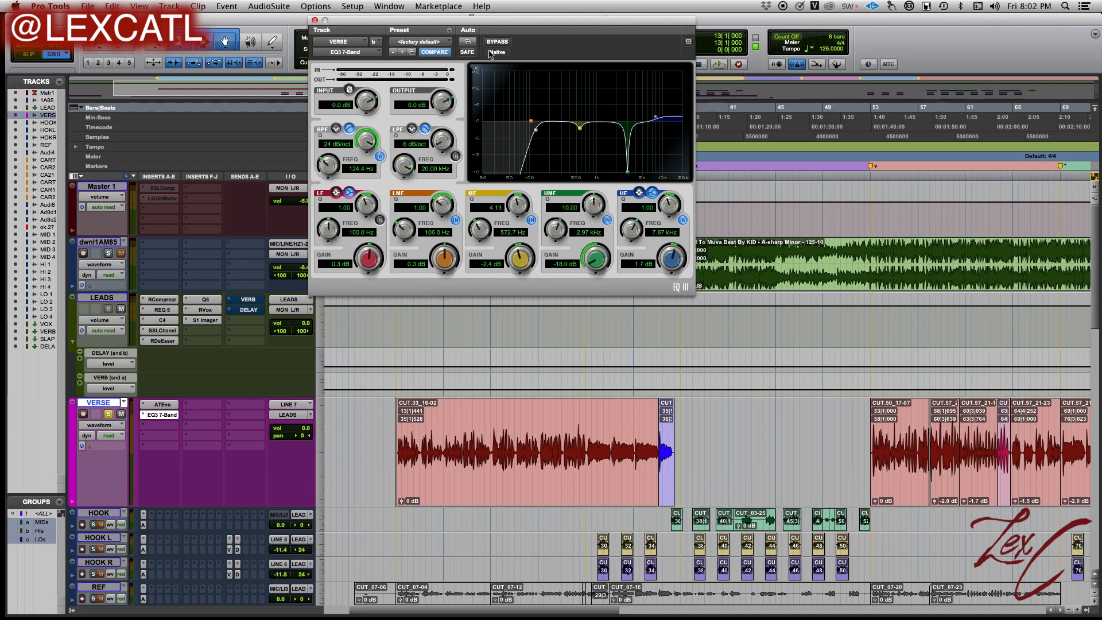
key(space)
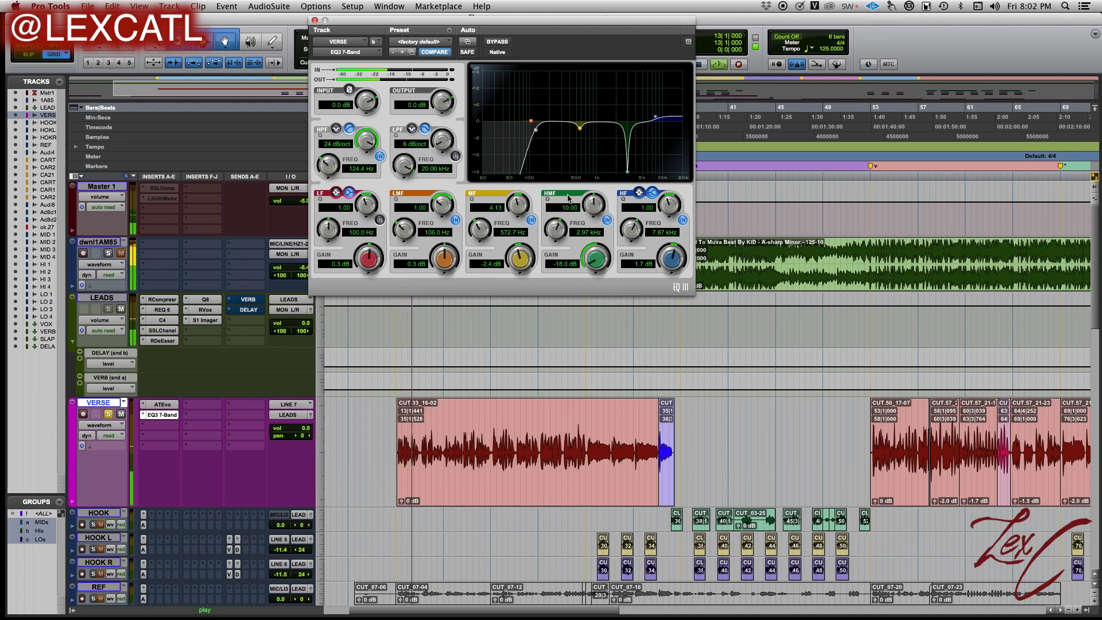
Ease the HMF cut to −3.5 dB and widen its Q to 4.73
drag(594, 262, 588, 179)
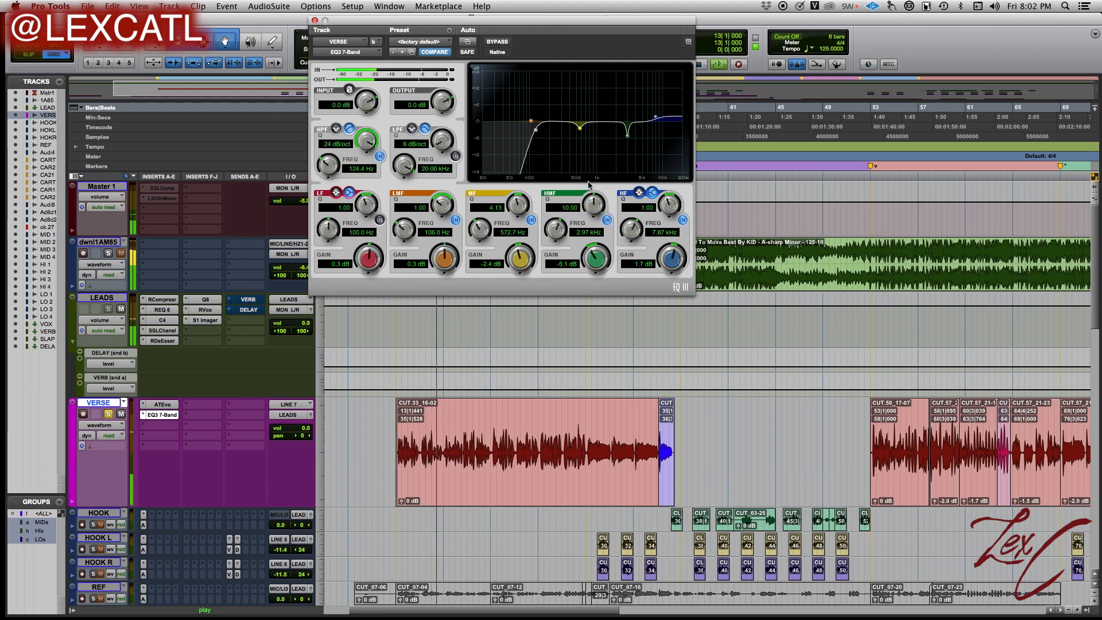
key(space)
drag(587, 258, 587, 248)
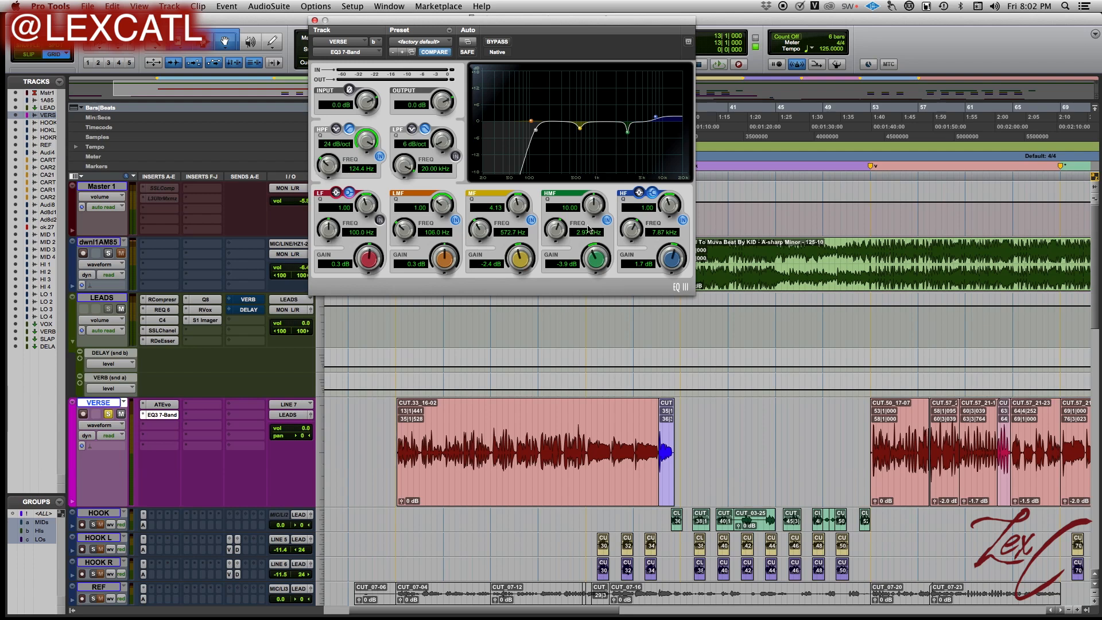
drag(591, 202, 582, 217)
drag(597, 267, 594, 261)
Audition an 18 dB MF boost at 572.7 Hz during playback and bring the MF gain down to −3.4 dB
drag(580, 127, 580, 72)
key(space)
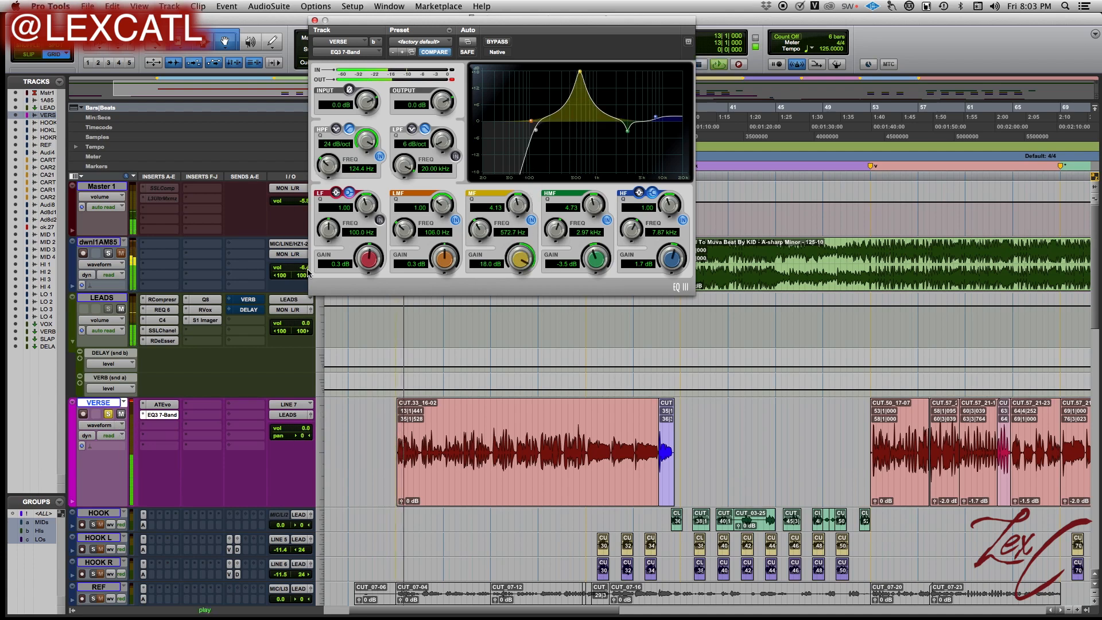
drag(523, 253, 494, 313)
mouse_move(517, 256)
mouse_down()
mouse_move(518, 270)
mouse_move(519, 256)
mouse_up()
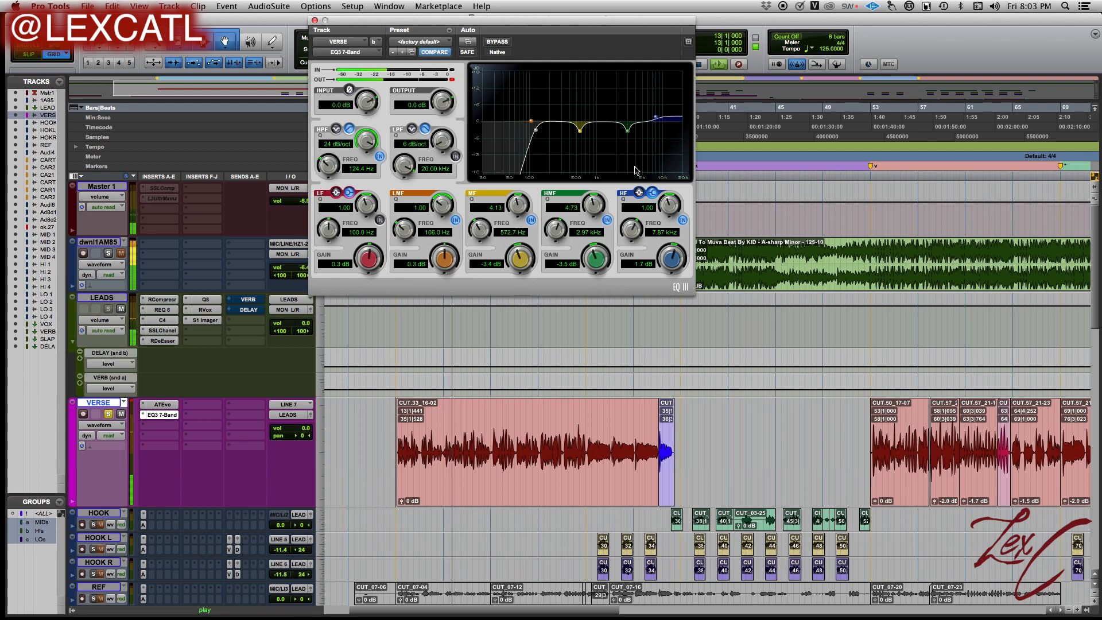
Move the HF shelf up to about 9.22 kHz with a gain of 1.5 dB
drag(656, 117, 660, 119)
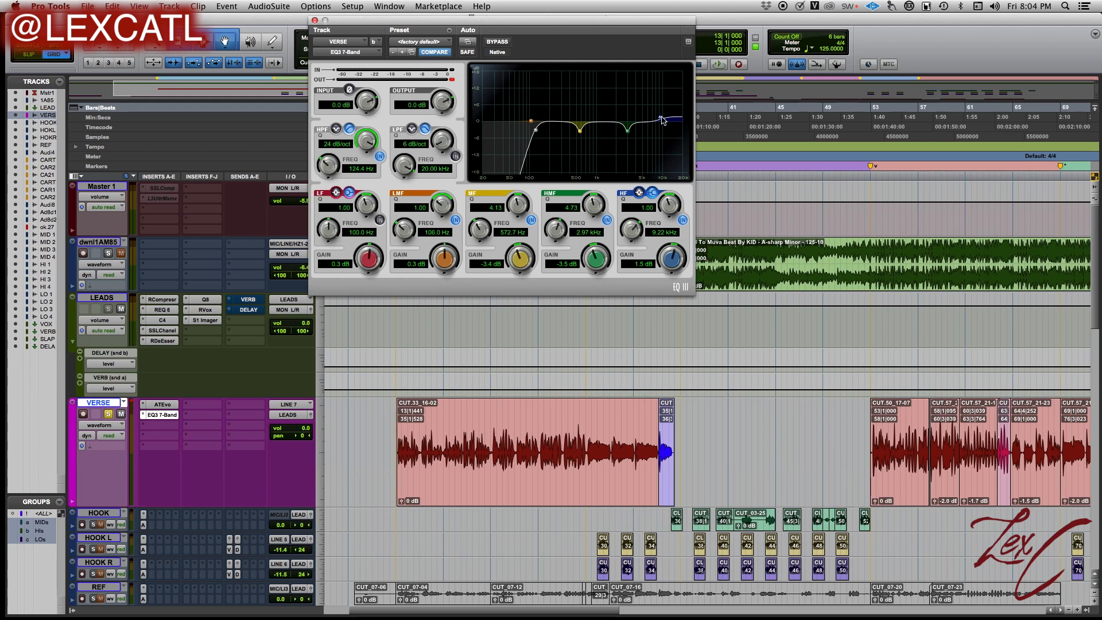
drag(661, 120, 664, 120)
mouse_move(628, 134)
mouse_down()
mouse_move(628, 117)
mouse_move(653, 105)
mouse_move(655, 81)
mouse_move(628, 134)
mouse_up()
Exaggerate the bands with MF at 15.7 dB and 684.7 Hz, HMF at −12.7 dB and 6.45 kHz, and HF at 12.0 dB and 10.18 kHz
drag(579, 131, 585, 78)
drag(628, 130, 650, 157)
drag(662, 117, 663, 88)
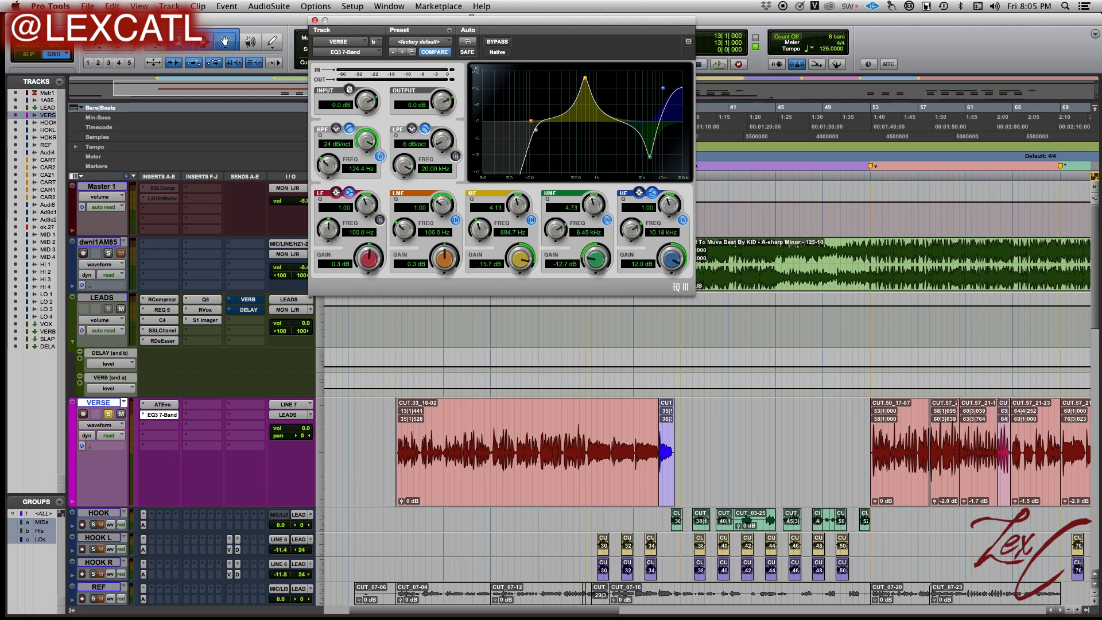
Reduce MF to 3.2 dB at 645.1 Hz, HMF to −3.0 dB at 2.86 kHz and HF to 1.7 dB at 9.04 kHz; pull MF into a lower-frequency cut
drag(588, 77, 583, 114)
drag(650, 156, 626, 129)
drag(663, 87, 659, 117)
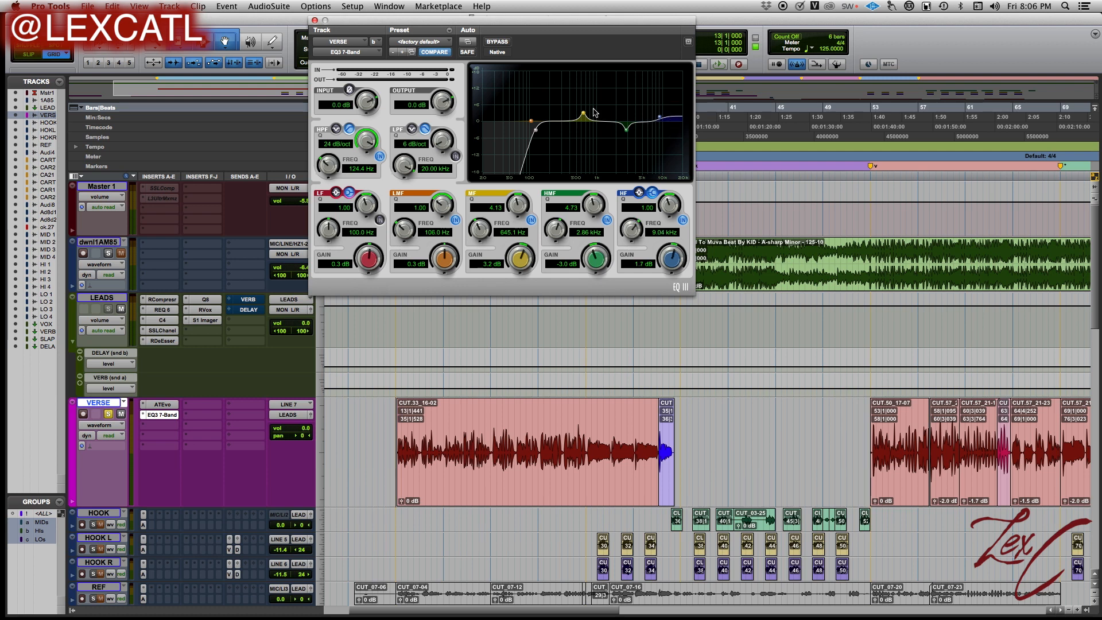
drag(583, 115, 539, 131)
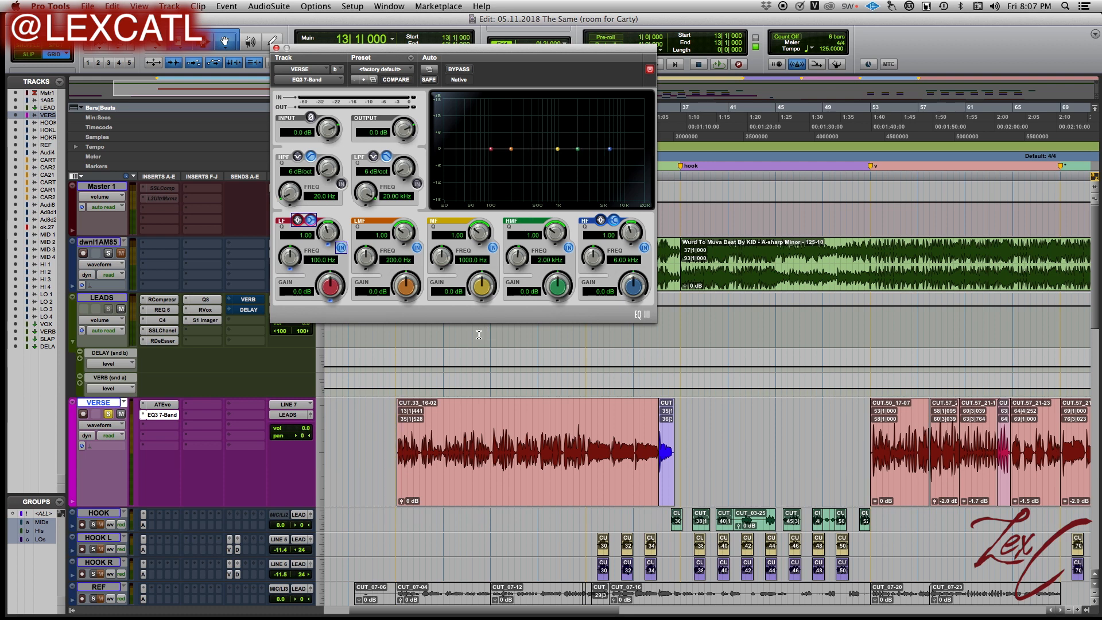
Find the clips on the Audio 4 track and play them from 71|3|000
scroll(371, 419, down, 5)
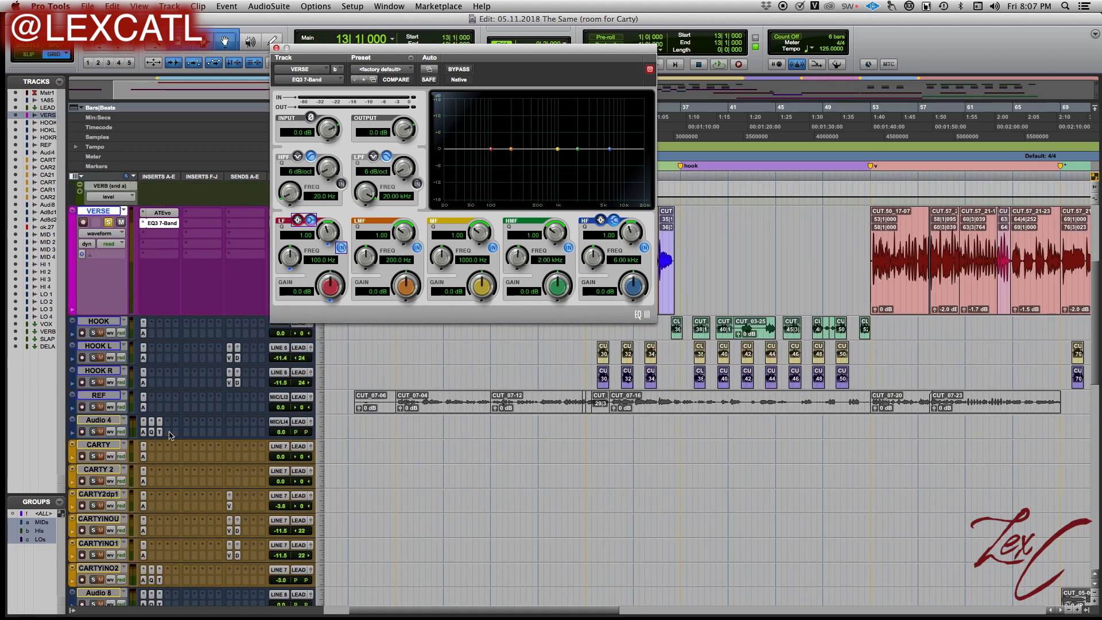
drag(372, 612, 531, 610)
click(638, 426)
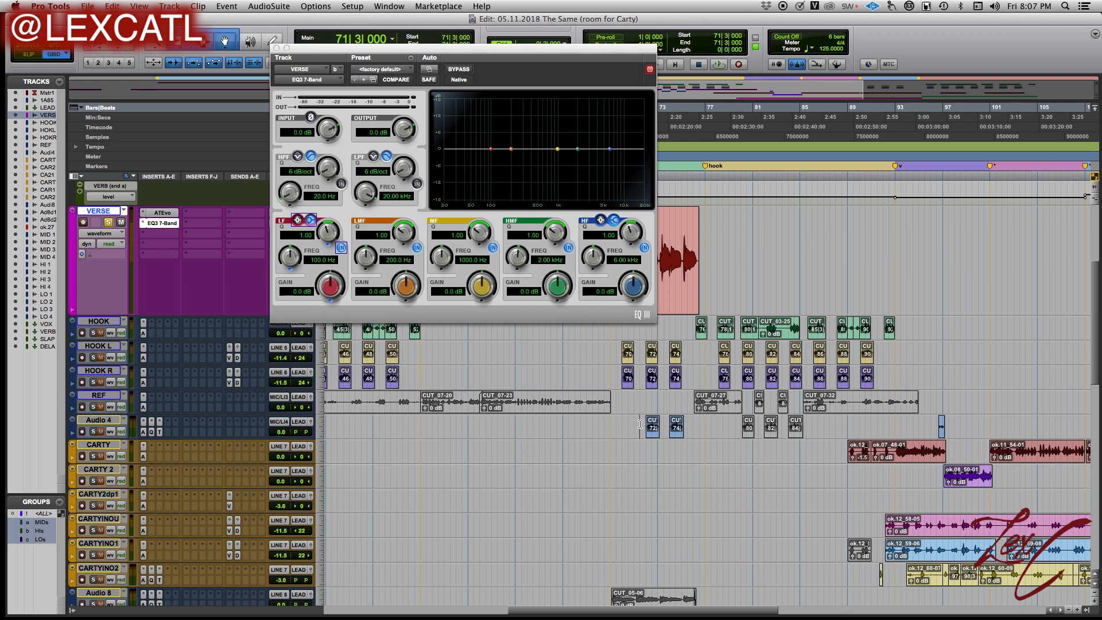
key(space)
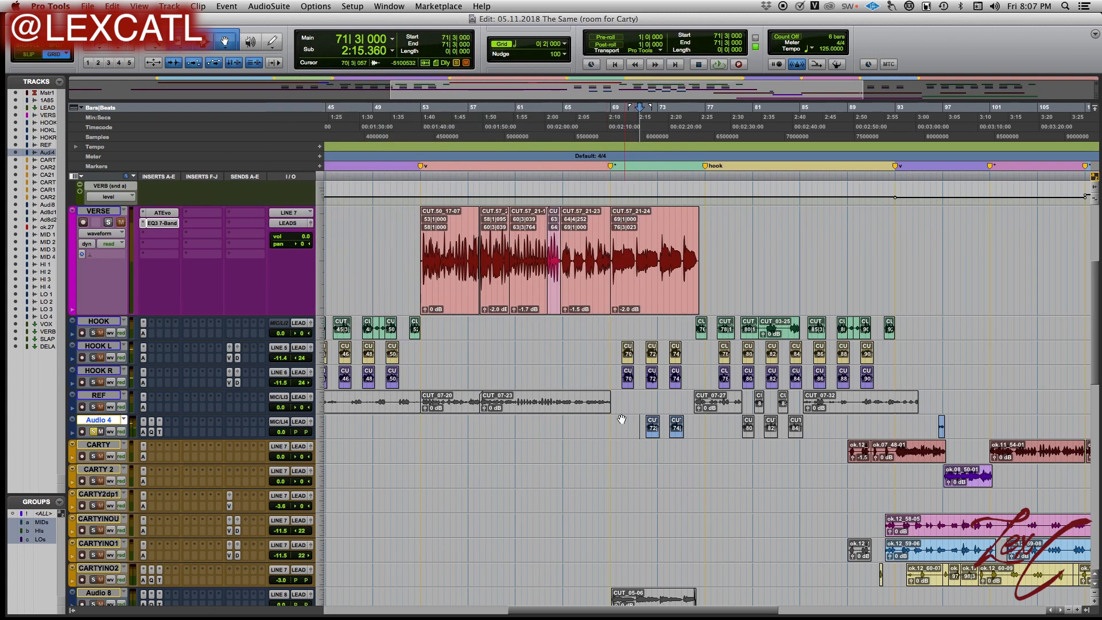
Unsolo Audio 4 and play from bar 69, trying its volume at +2.3 dB and restoring it to 0.0 dB
click(611, 419)
click(94, 432)
key(space)
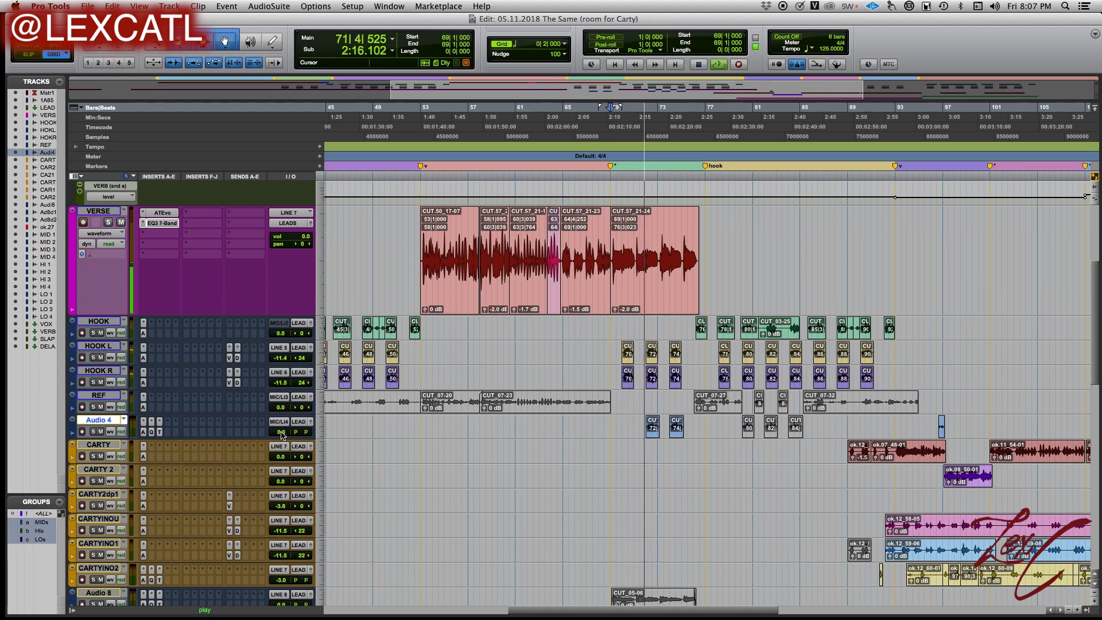
drag(282, 436, 282, 438)
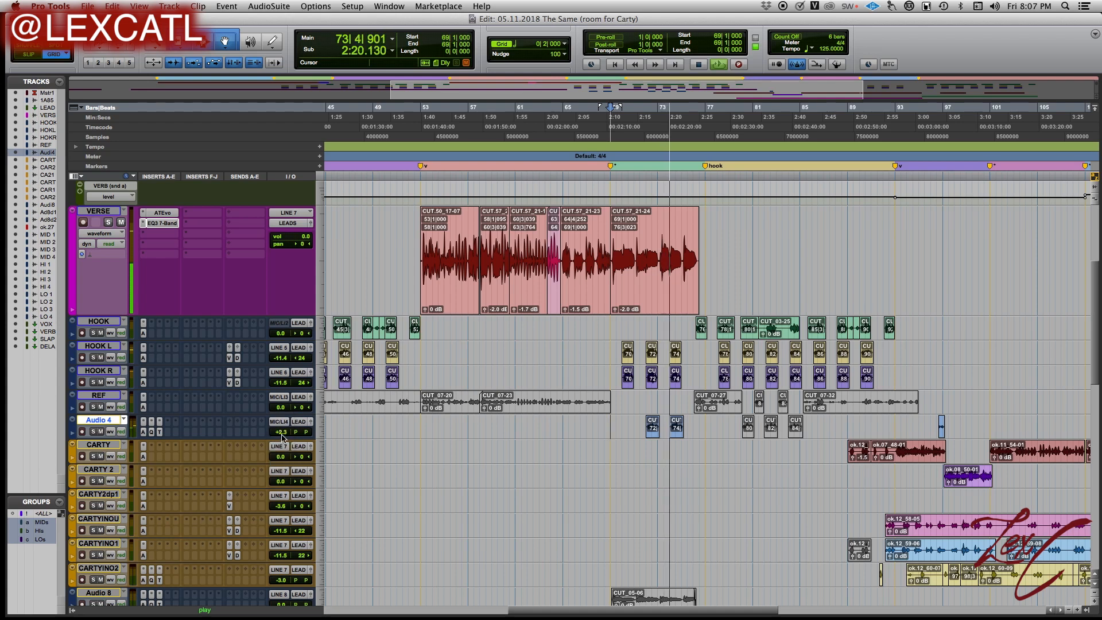
alt+click(282, 437)
key(space)
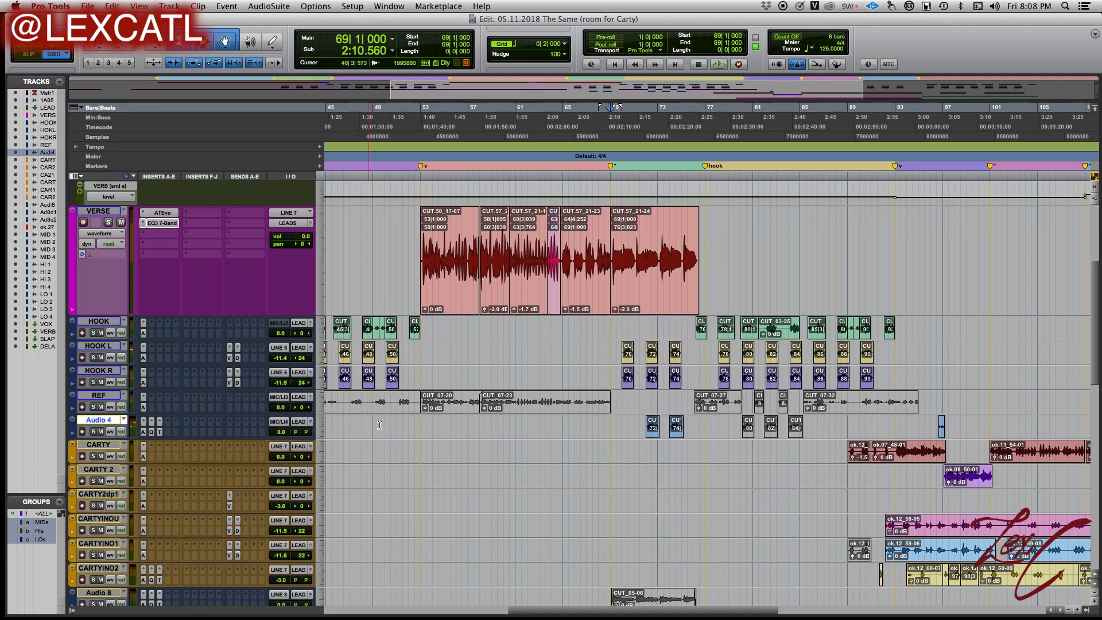
Select the first two clips on Audio 4 and rename the track as ADS
drag(628, 425, 687, 426)
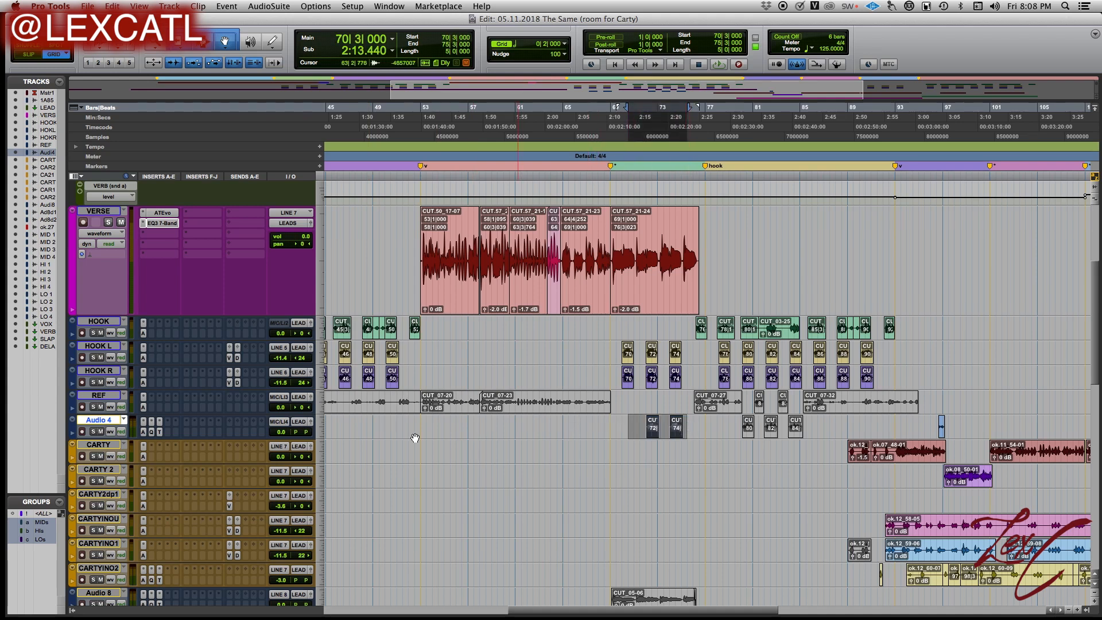
double_click(104, 423)
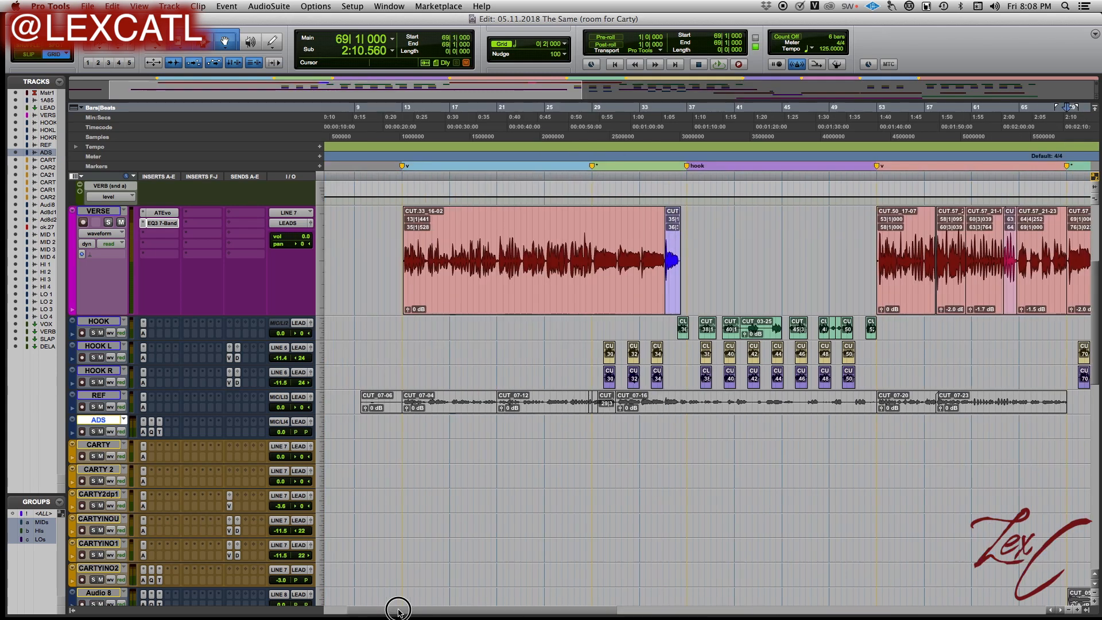
Open the VERSE track's EQ3 7-Band, solo VERSE and move the plug-in window clear of the track controls
drag(398, 609, 413, 613)
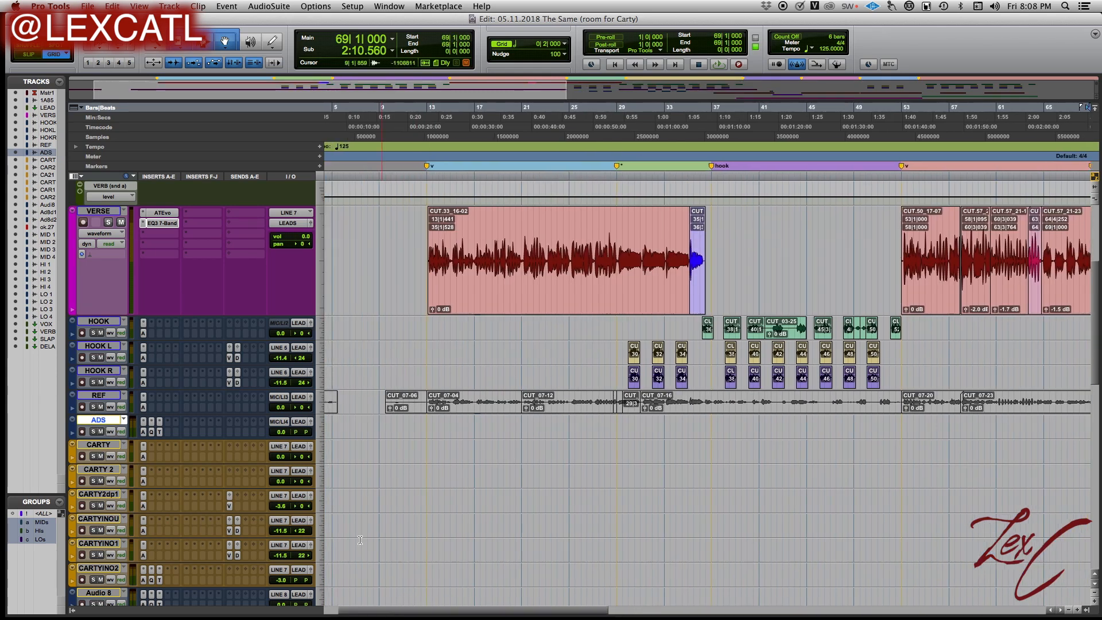
click(162, 223)
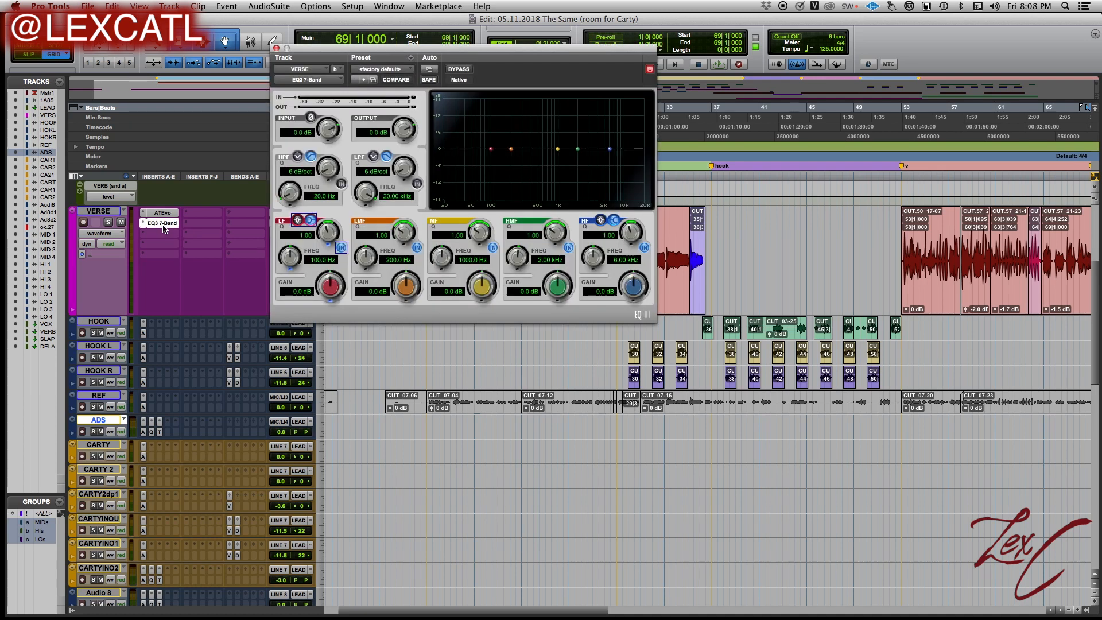
click(108, 223)
drag(492, 45, 823, 47)
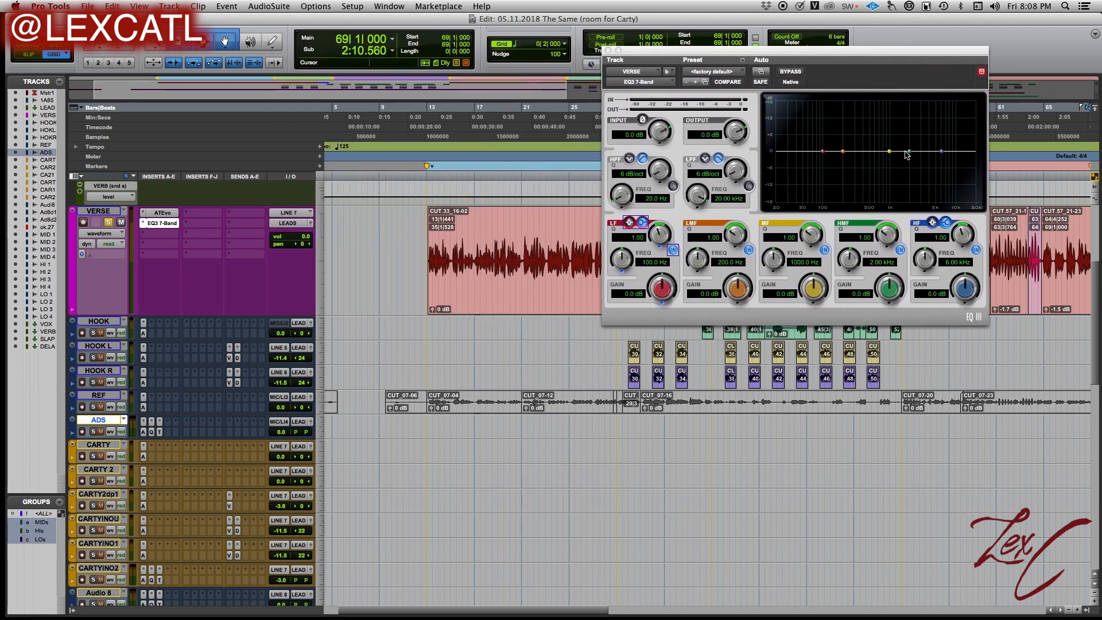
Boost HMF 14.3 dB at 1.74 kHz and band-limit the vocal with 24 dB/oct filters: high-pass at 696.2 Hz and low-pass at 4.04 kHz
drag(907, 152, 898, 125)
drag(904, 116, 906, 114)
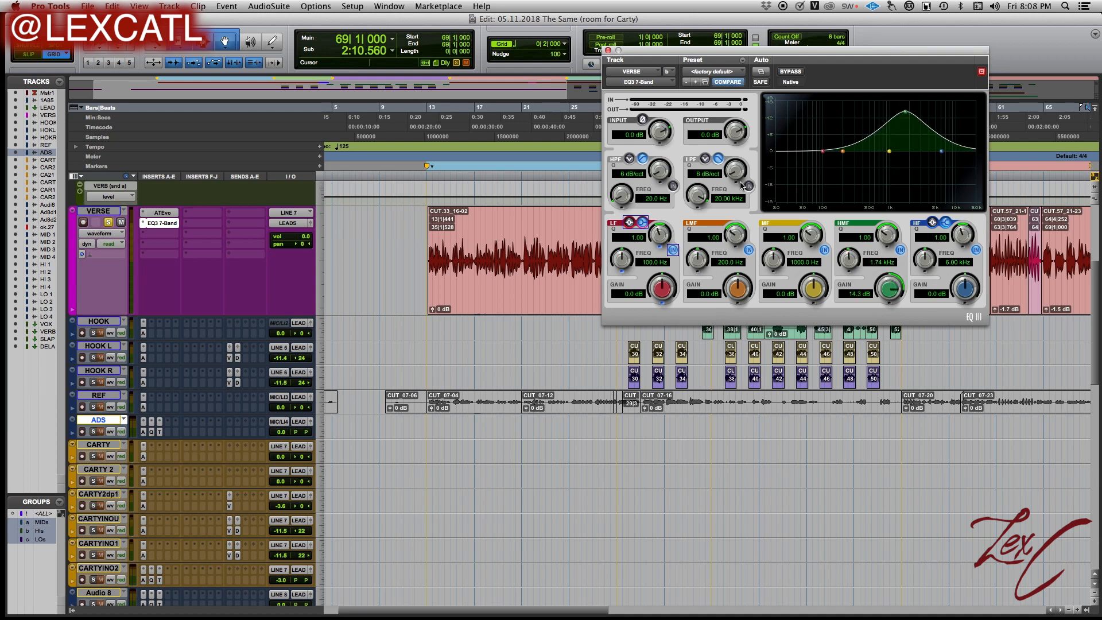
click(748, 187)
drag(661, 172, 659, 137)
drag(735, 171, 735, 133)
drag(621, 196, 643, 149)
drag(706, 198, 684, 227)
mouse_move(619, 204)
mouse_down()
mouse_move(620, 187)
mouse_move(614, 202)
mouse_up()
drag(696, 199, 696, 197)
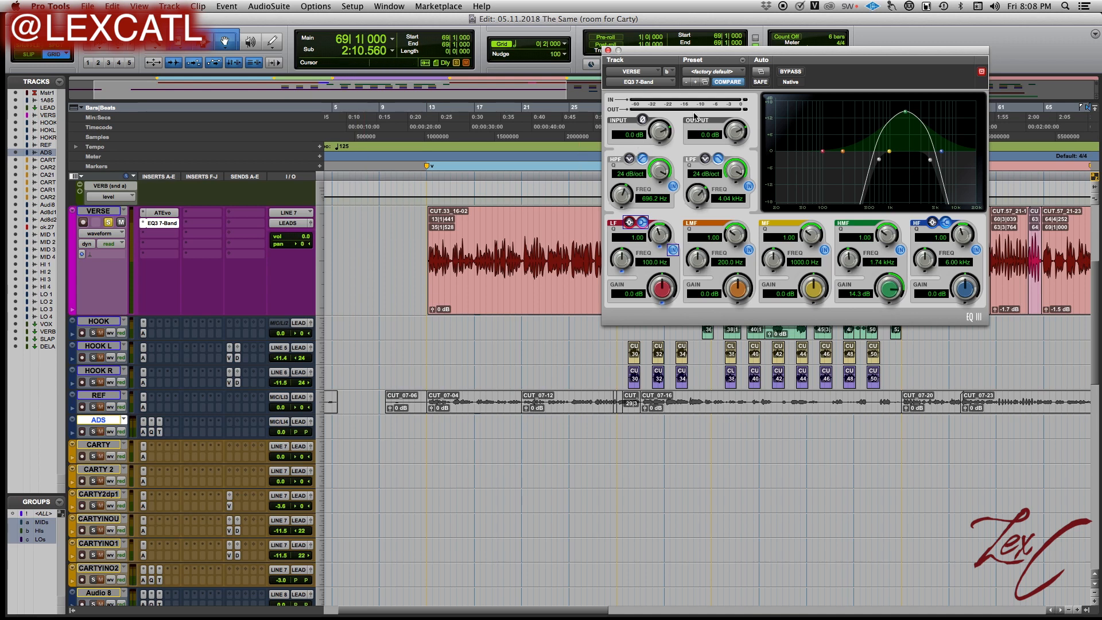
Play the soloed verse from bar 13 with the EQ bypassed and re-engage it during playback to compare
click(784, 74)
click(425, 220)
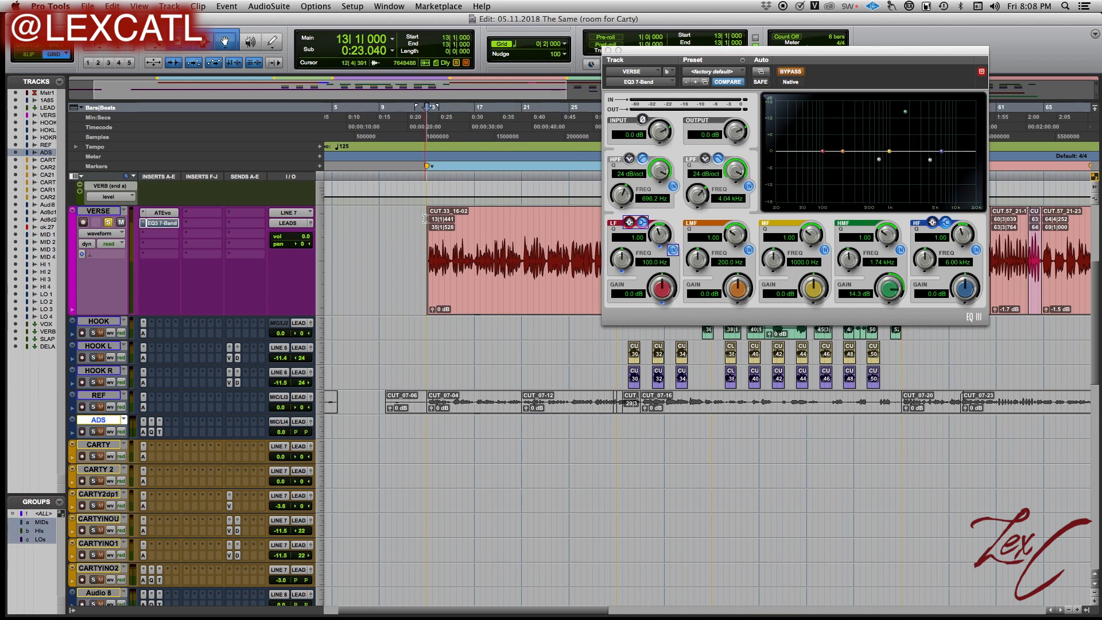
key(space)
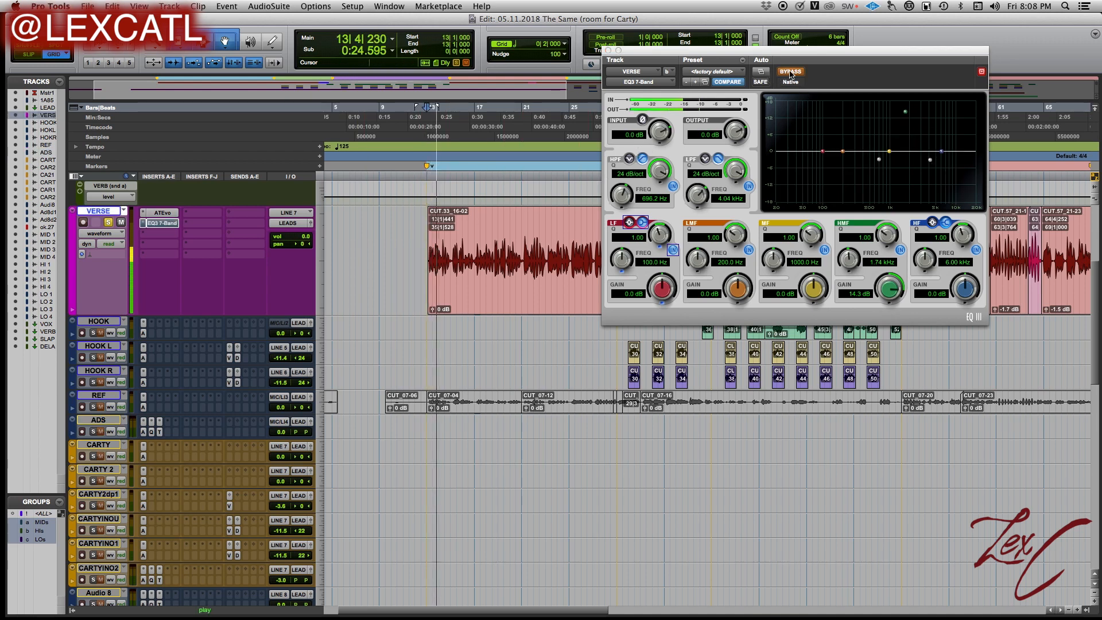
click(791, 73)
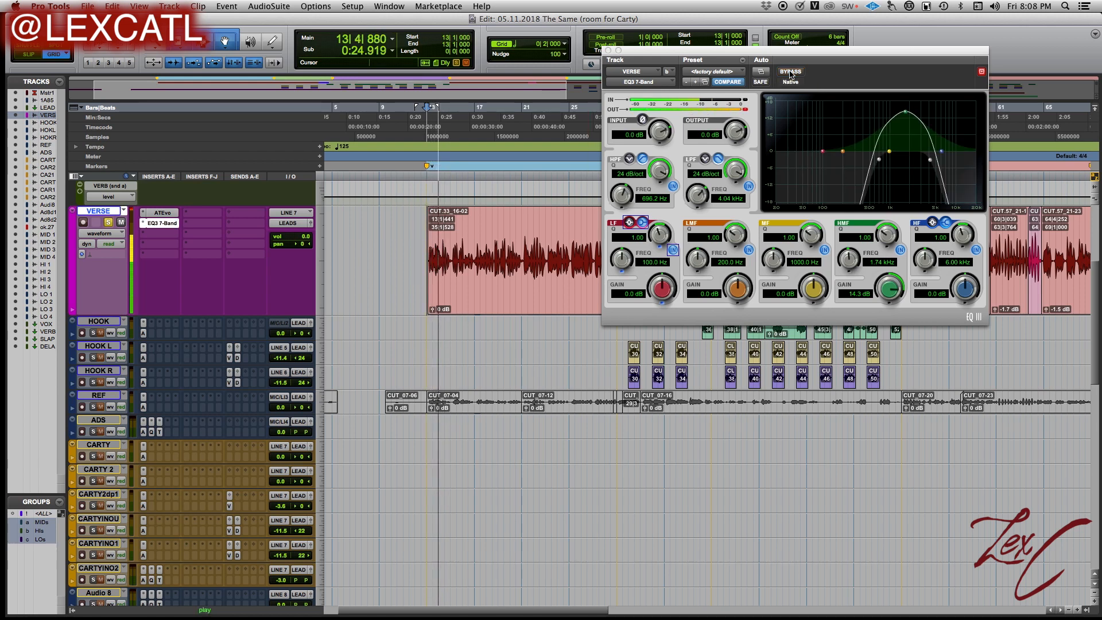
key(space)
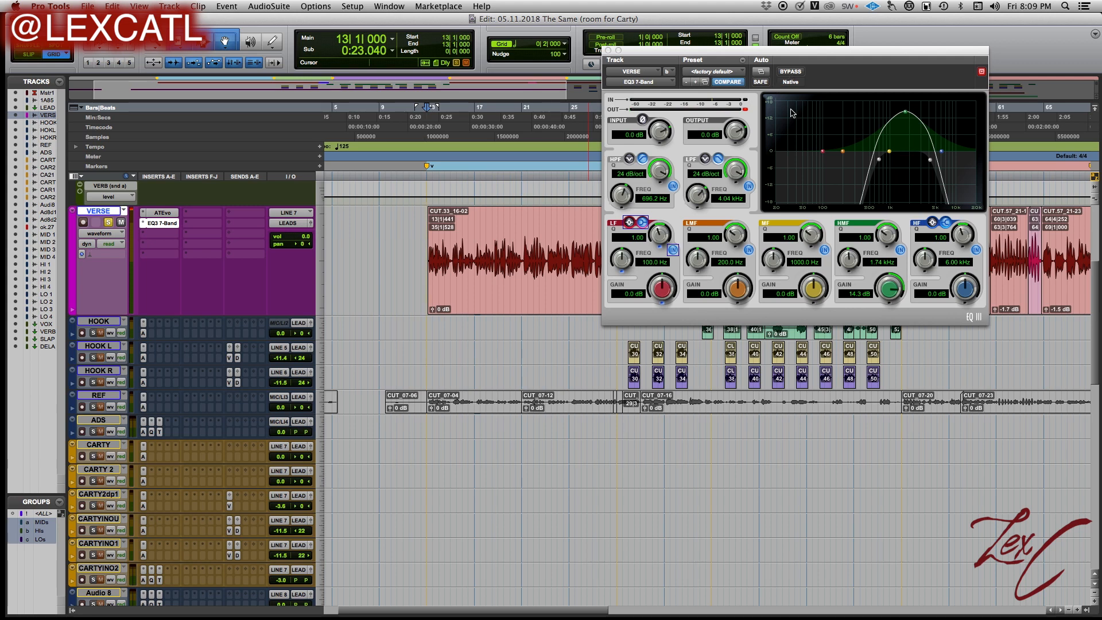
Load the Transistor Radio special-effects preset into the VERSE track's EQ3 7-Band
click(707, 71)
scroll(716, 73, up, 8)
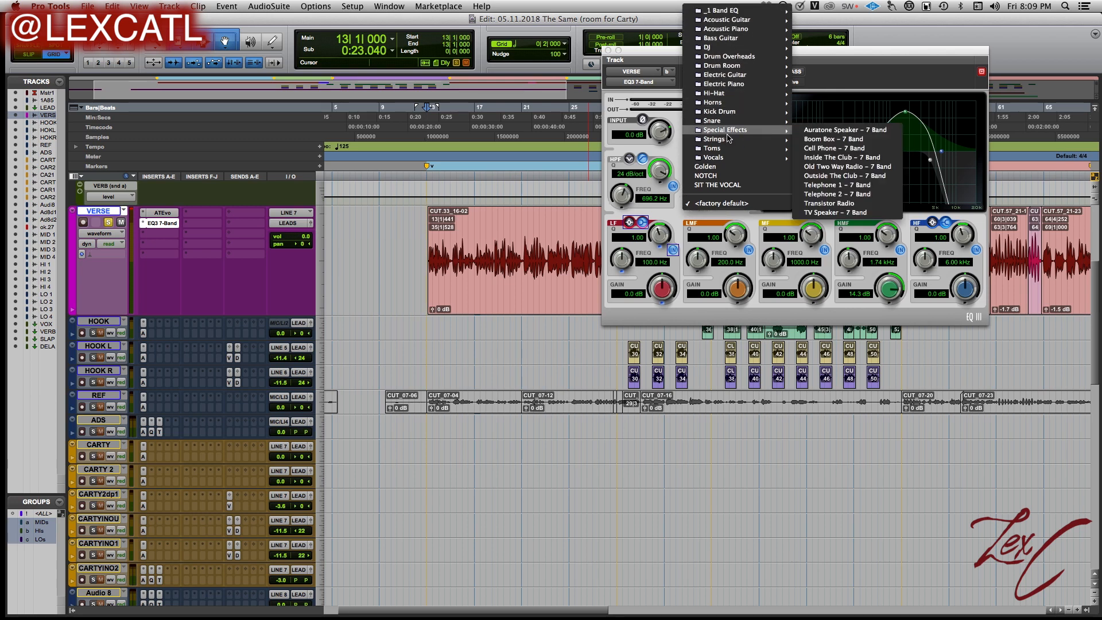
mouse_move(725, 132)
click(827, 204)
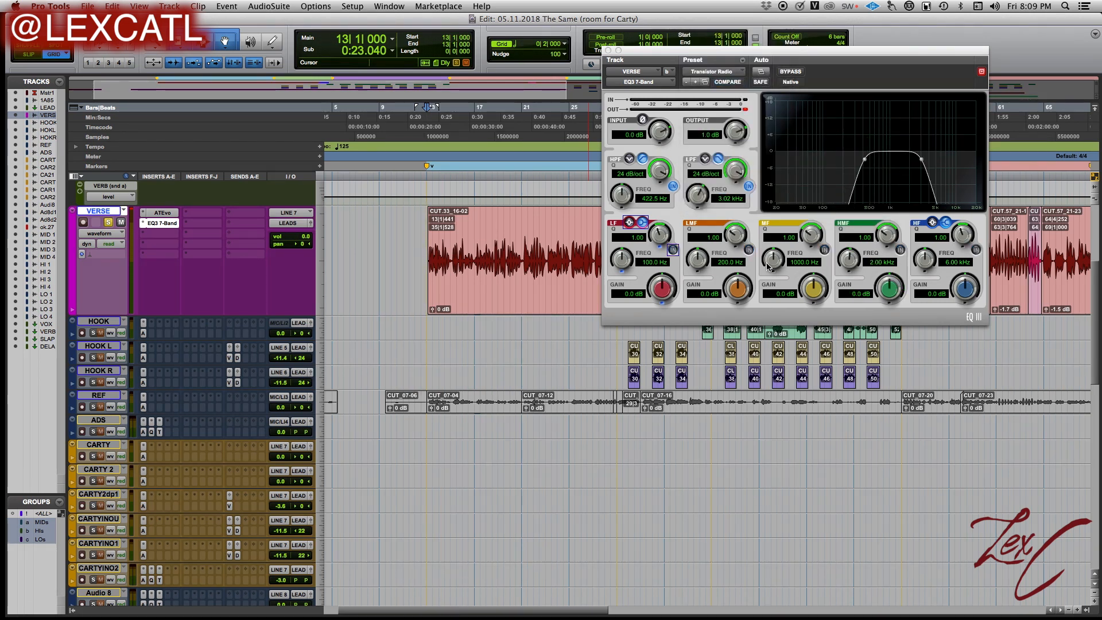
Reset the high-pass and low-pass filters to their default 6 dB/oct slopes, at 20 Hz and 20 kHz
alt+click(658, 172)
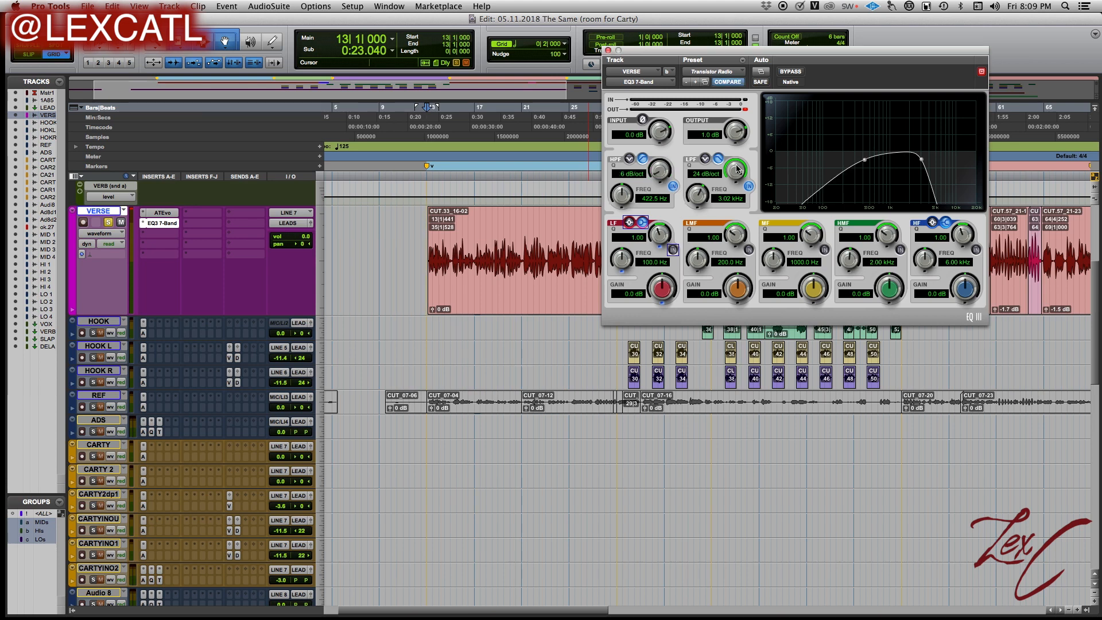
alt+click(735, 168)
alt+click(621, 195)
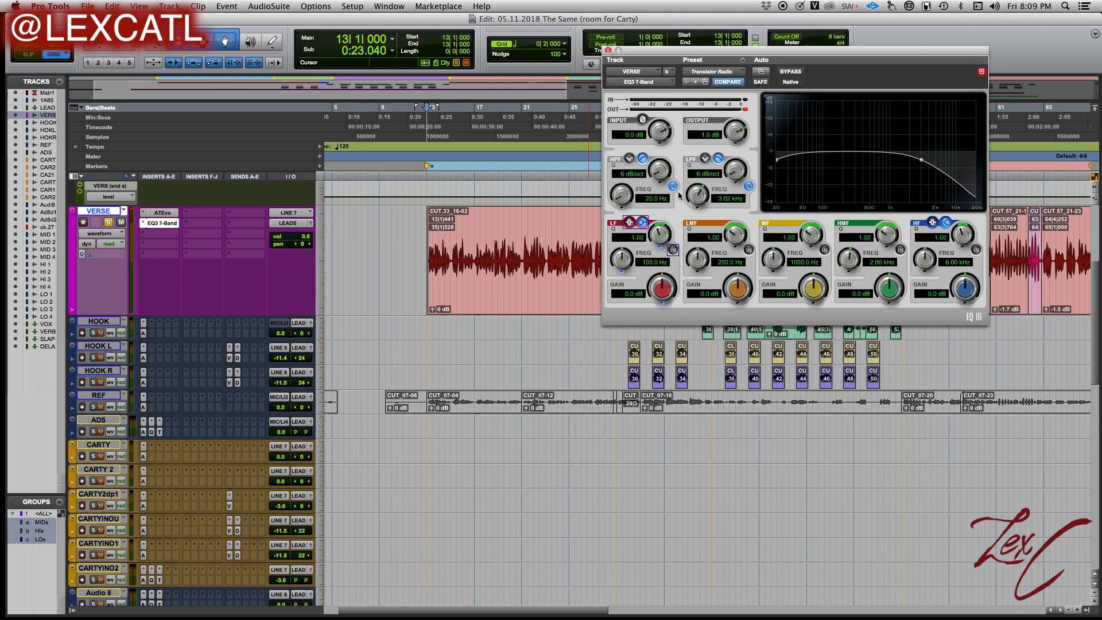
alt+click(698, 196)
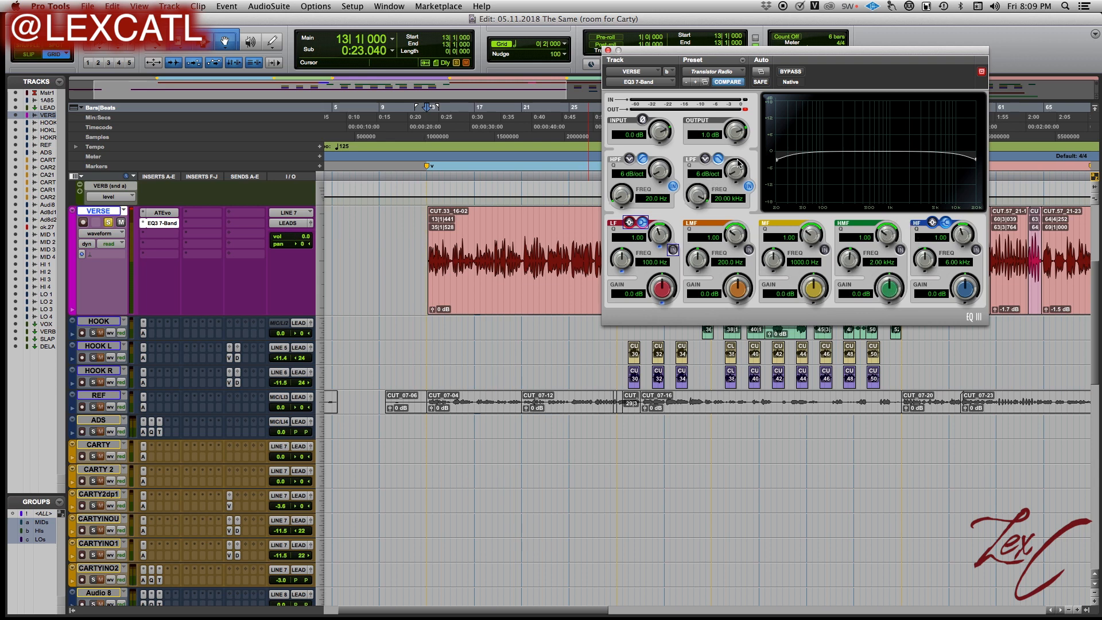
Load the Telephone 2 – 7 Band special-effects preset and audition it on the soloed verse from bar 13
click(717, 71)
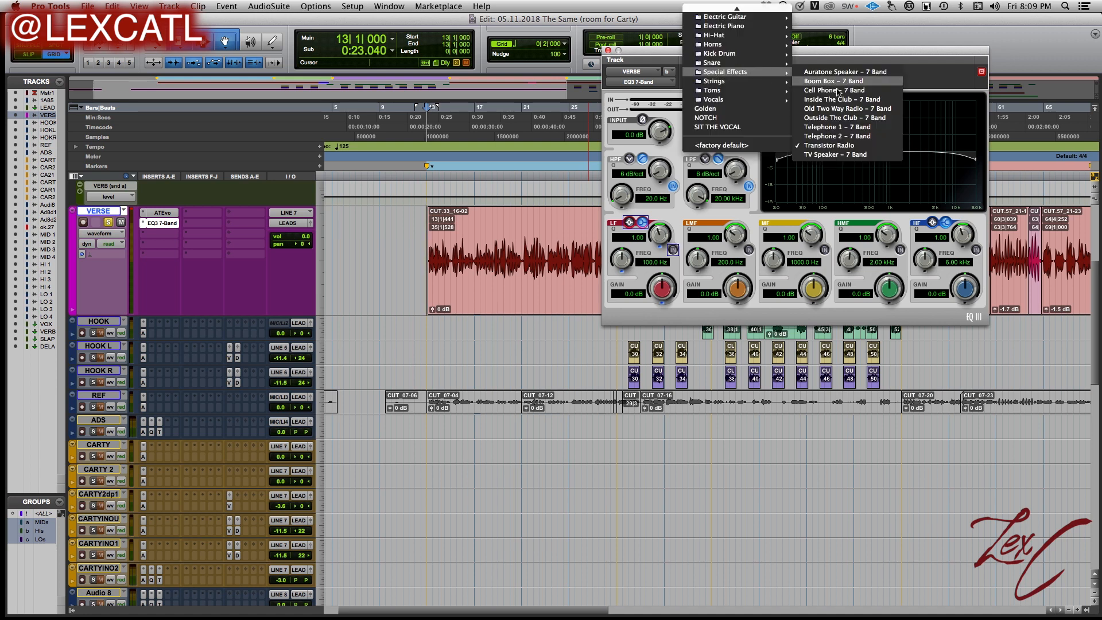
click(836, 136)
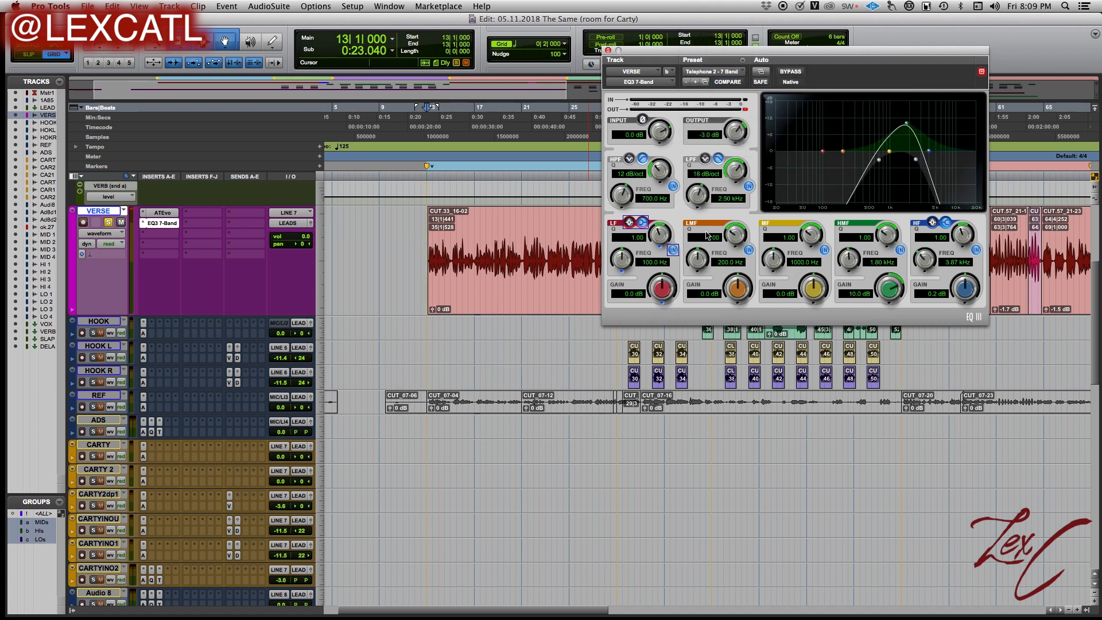
key(space)
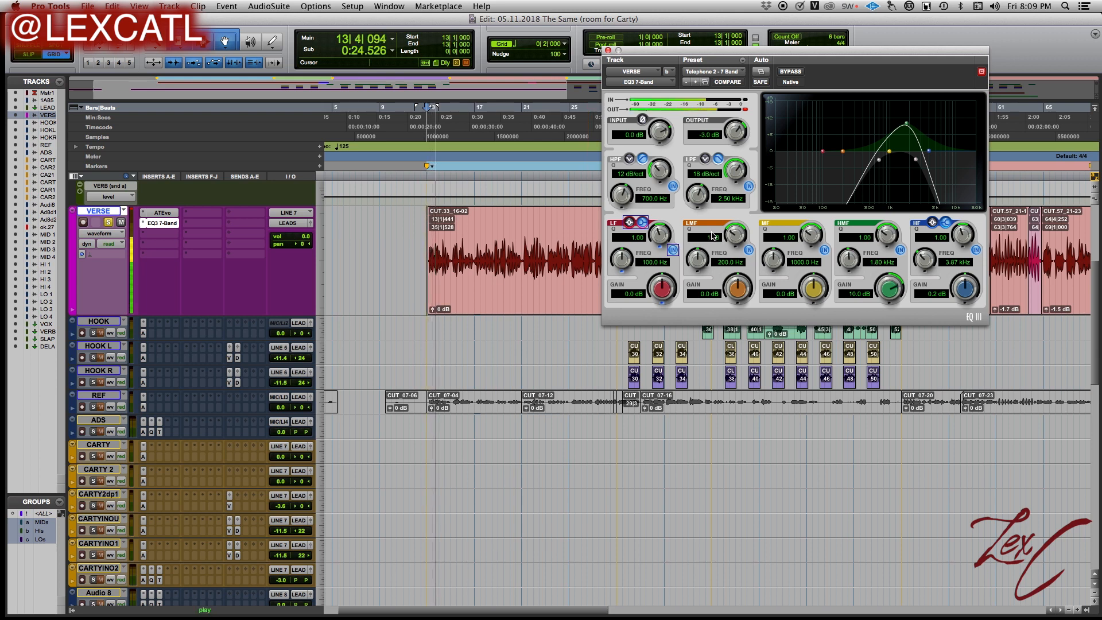
key(space)
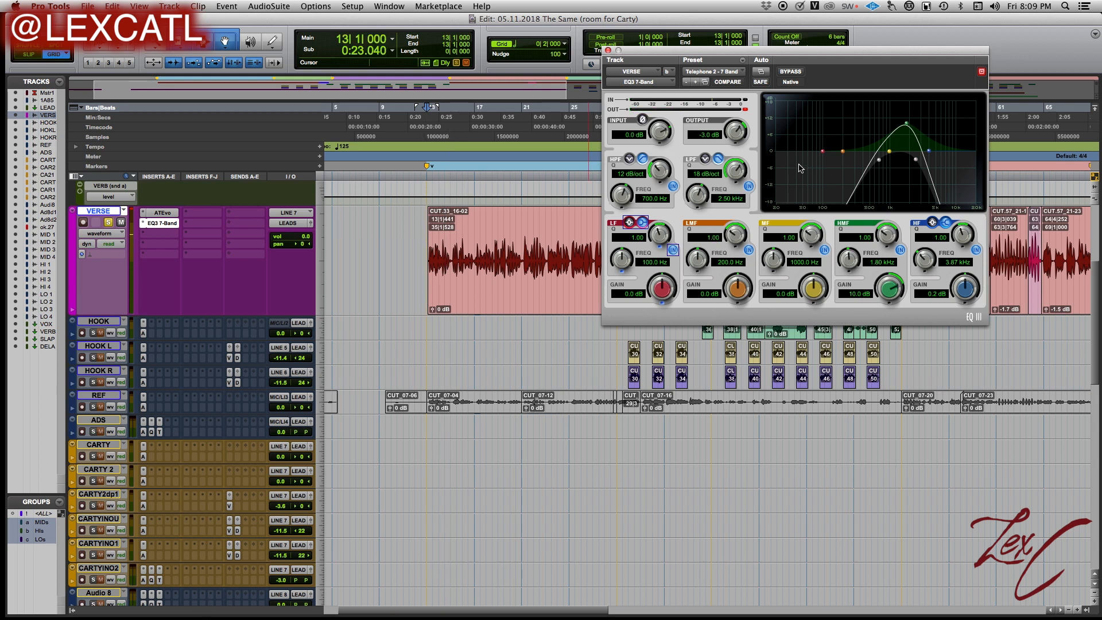
Switch the EQ to the Telephone 1 – 7 Band preset and start playing the verse from bar 13
click(722, 72)
mouse_move(722, 72)
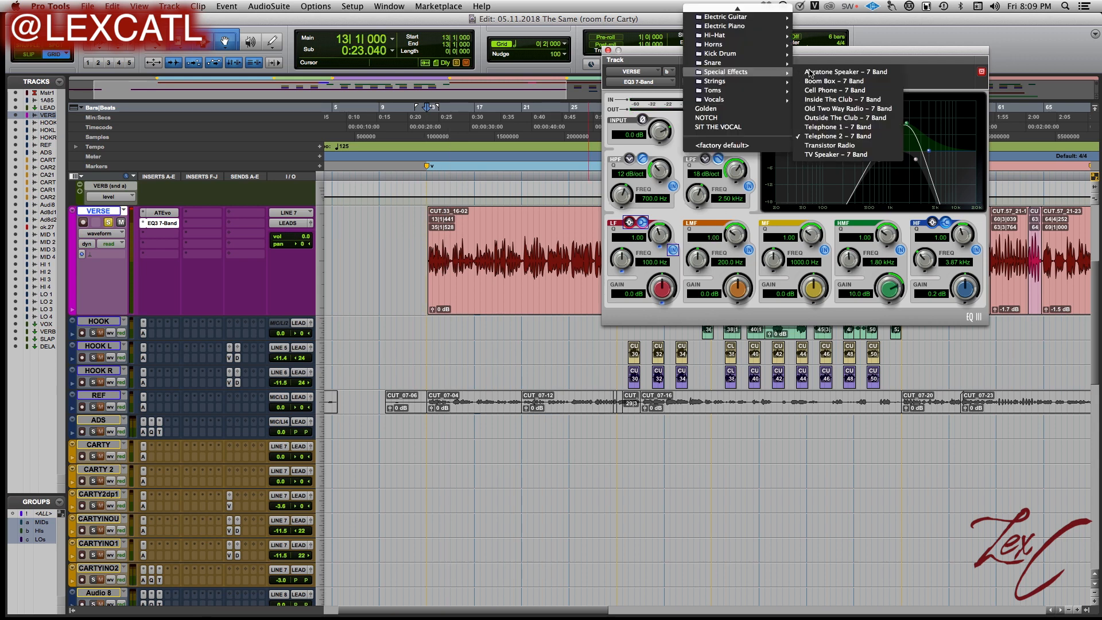
click(835, 129)
key(space)
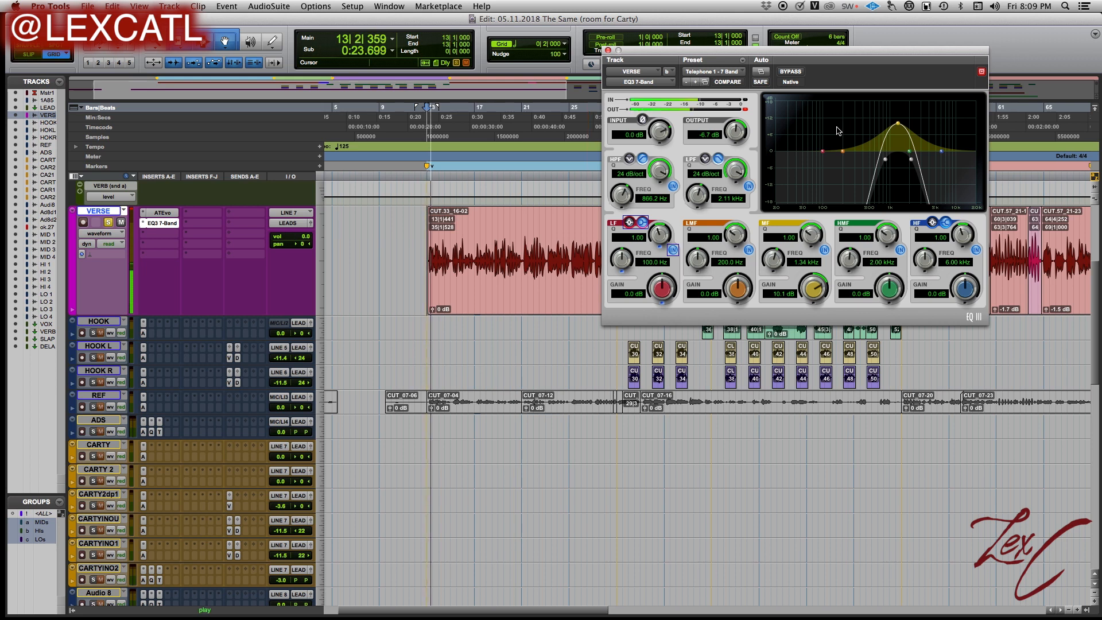
Audition the Auratone Speaker and Boom Box special-effects presets during playback, and stop the transport
click(718, 72)
mouse_move(719, 72)
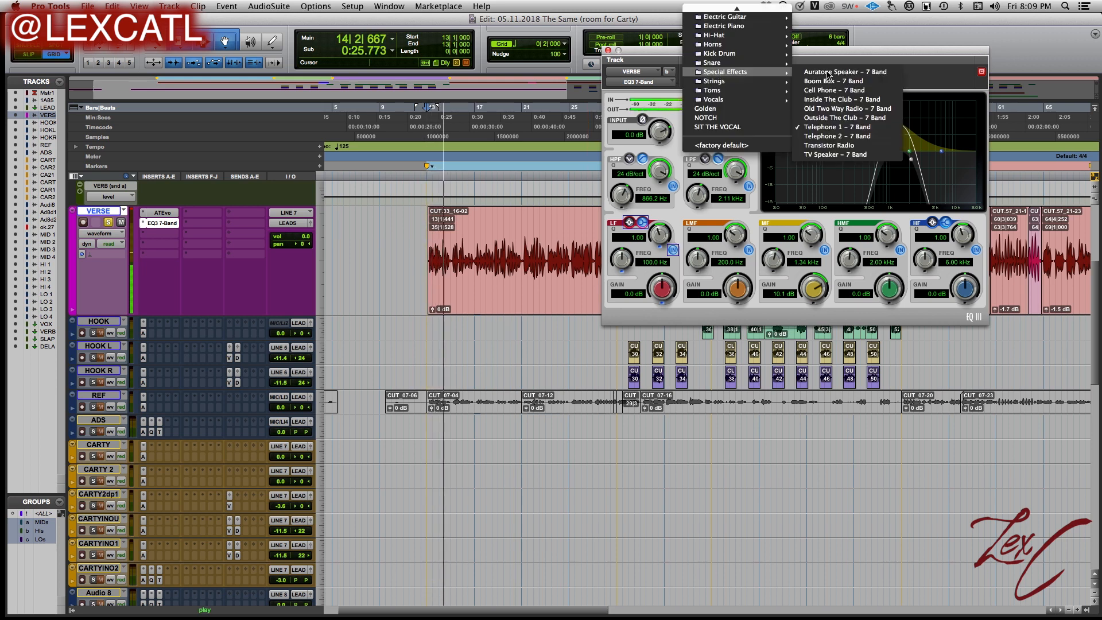
click(838, 76)
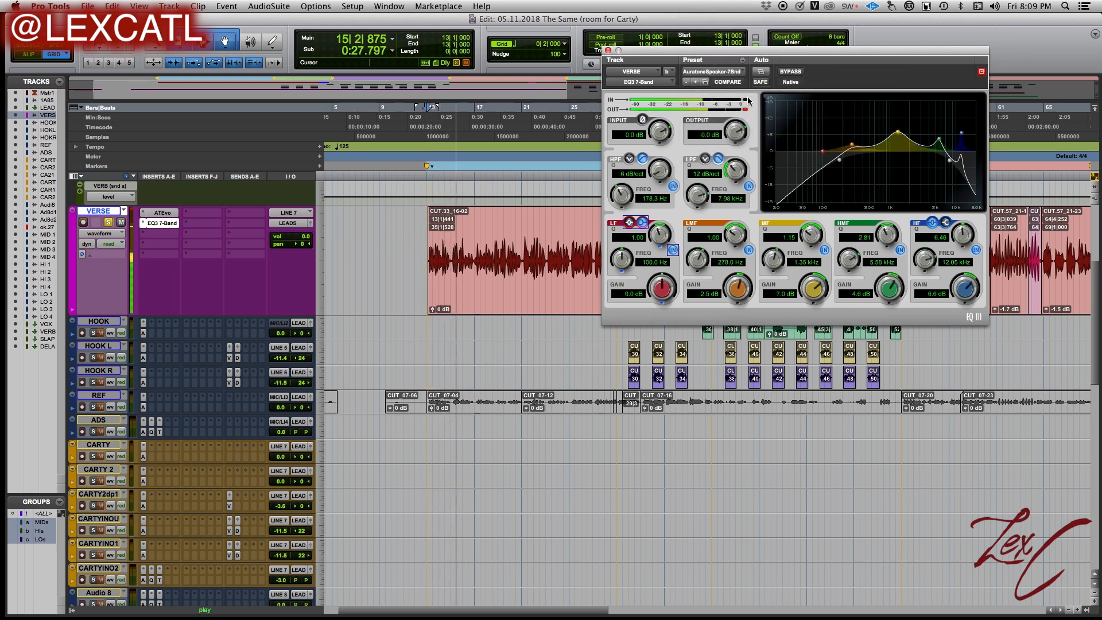
click(730, 74)
mouse_move(731, 74)
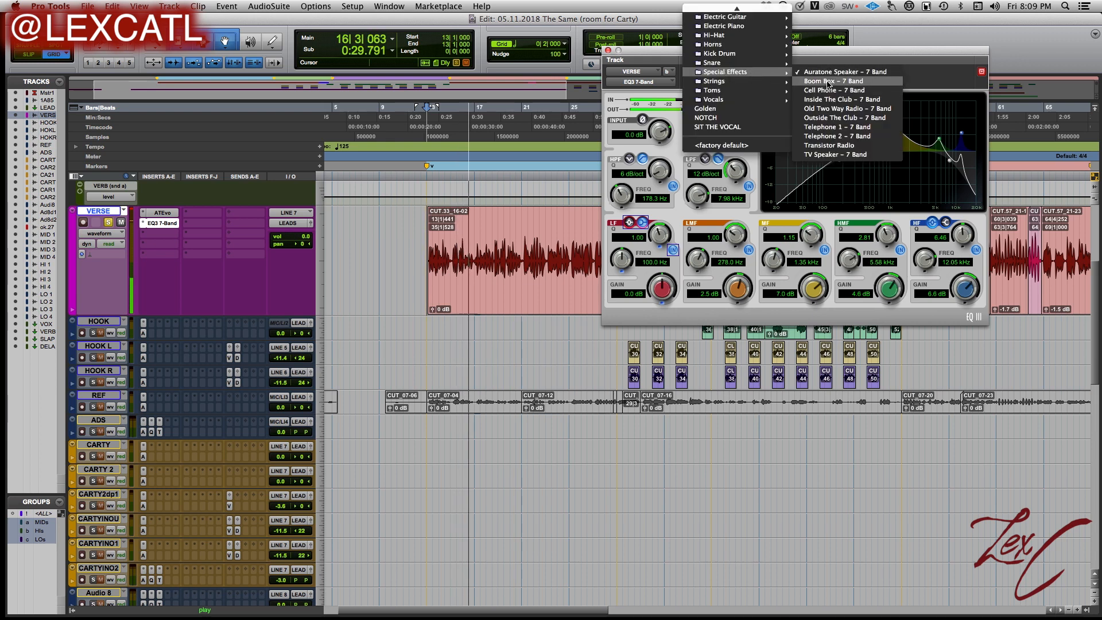
click(838, 77)
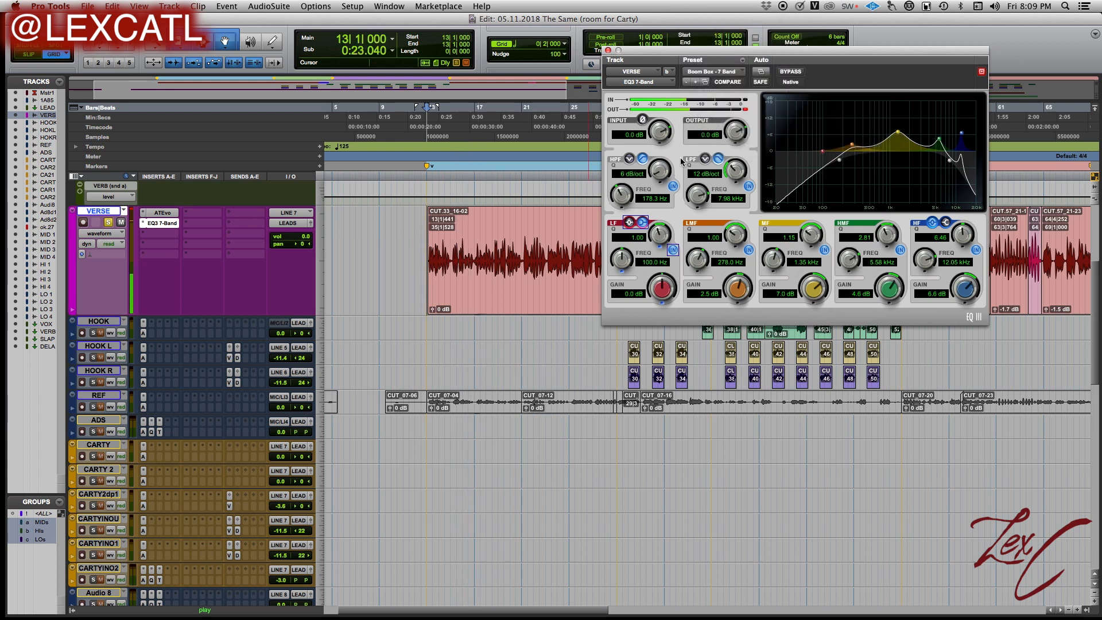
key(space)
Browse the Kick Drum, Vocals and Special Effects preset folders and load Telephone 2 – 7 Band again
click(729, 73)
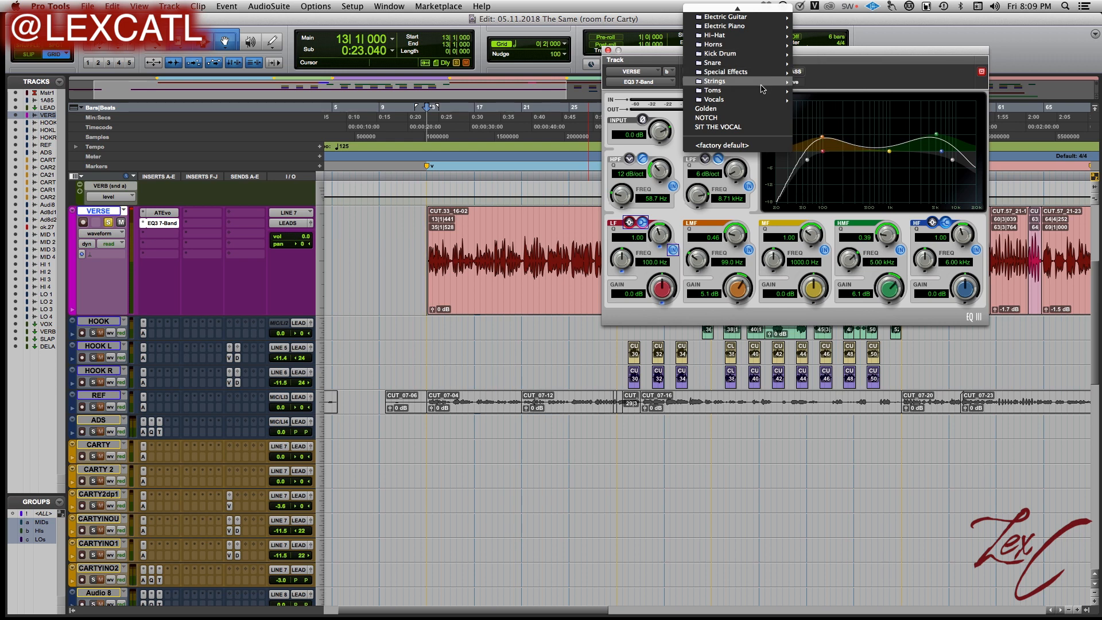
mouse_move(744, 52)
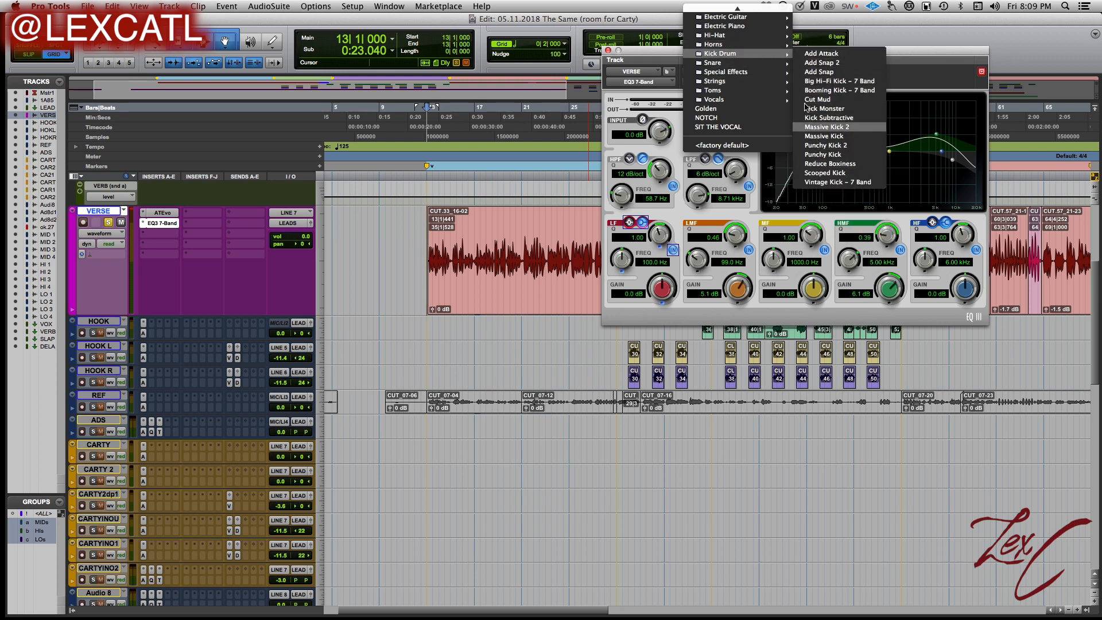
mouse_move(721, 102)
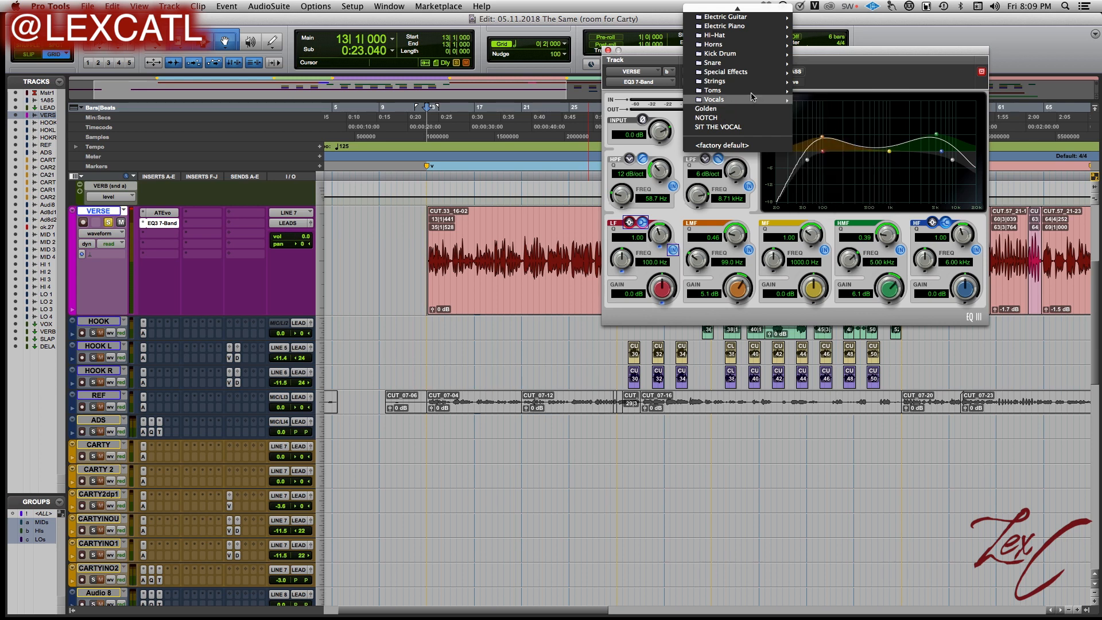
mouse_move(746, 77)
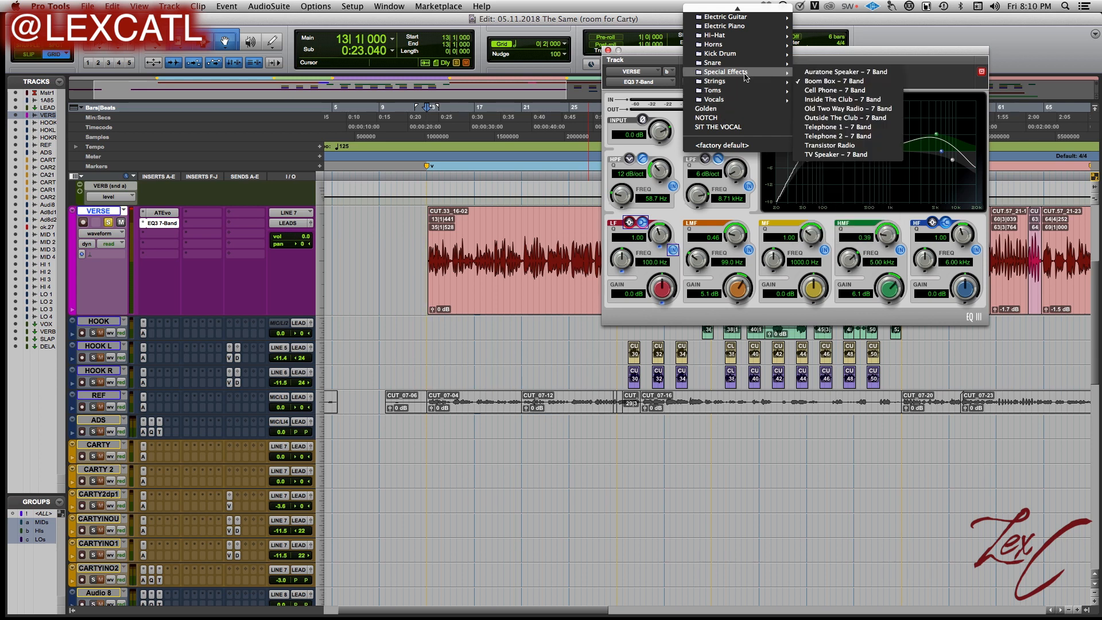
click(836, 136)
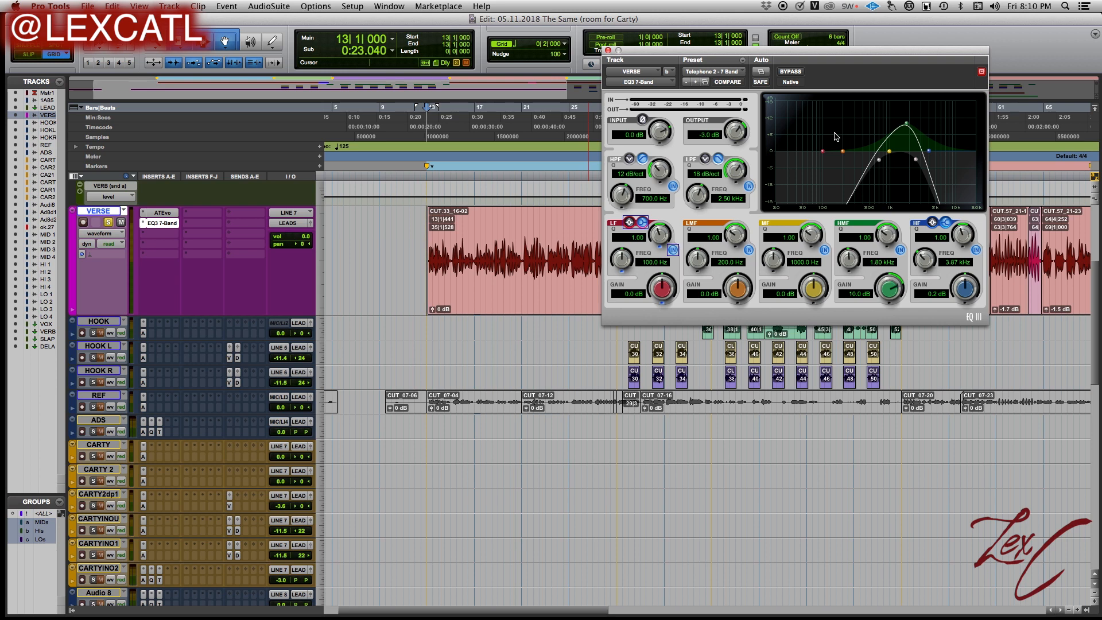
Select the first two clips on the ADS track, at bars 72 and 74, and return to the session start
drag(492, 610, 682, 590)
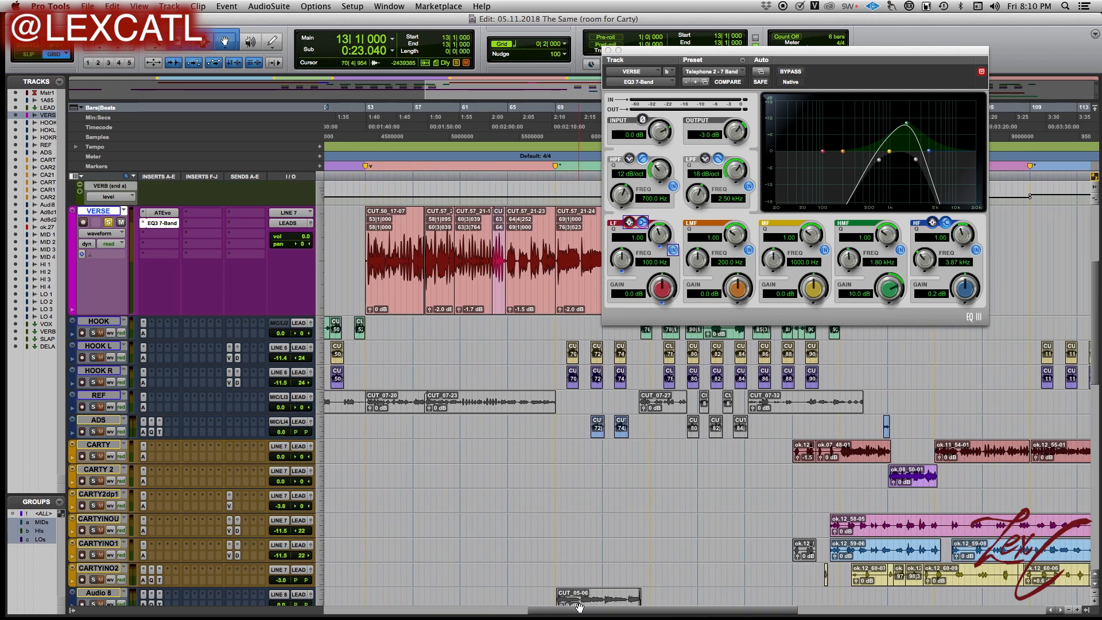
drag(560, 425, 638, 432)
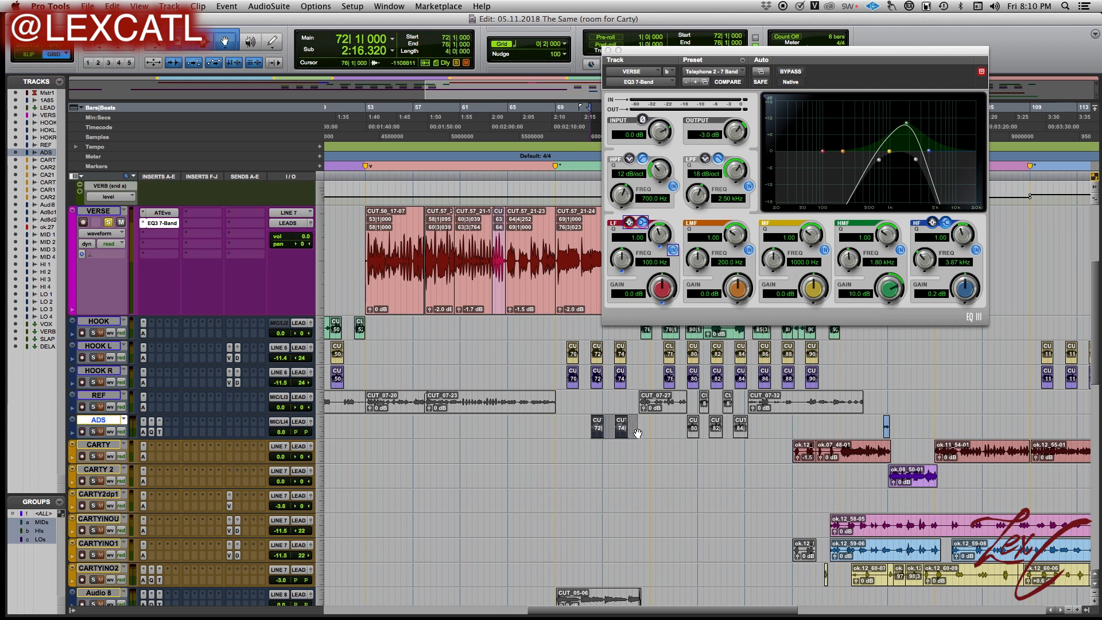
drag(646, 610, 410, 611)
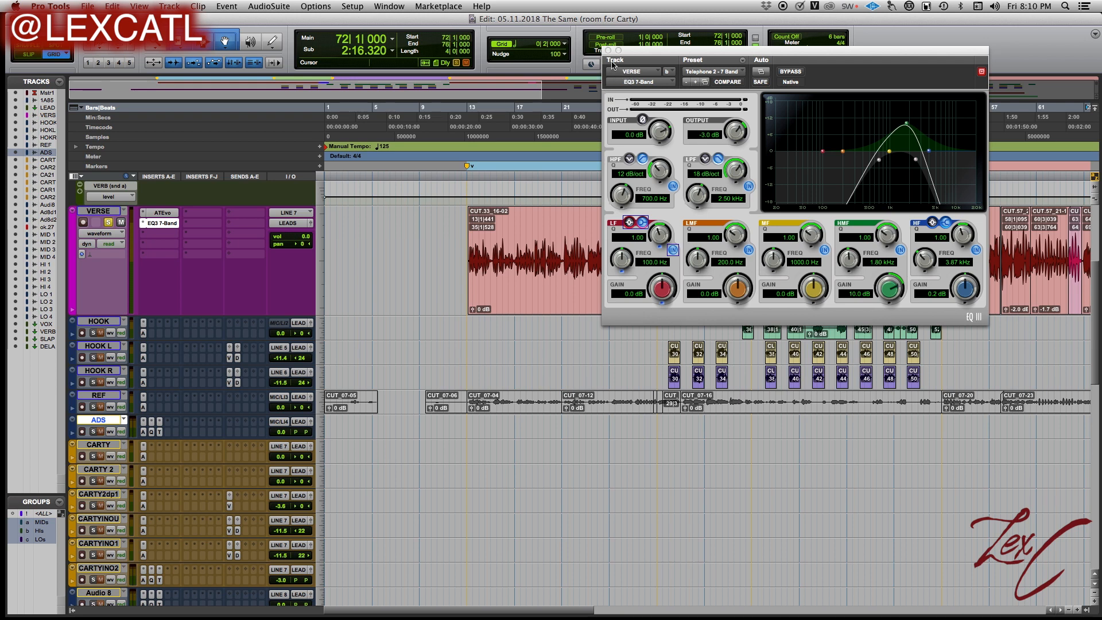
Remove EQ3 7-Band from the VERSE track's inserts
click(144, 223)
click(174, 207)
click(162, 221)
click(169, 208)
Insert a stereo multichannel EQ3 7-Band on the dwnl1AM85 beat track and reposition its plug-in window
scroll(241, 317, up, 5)
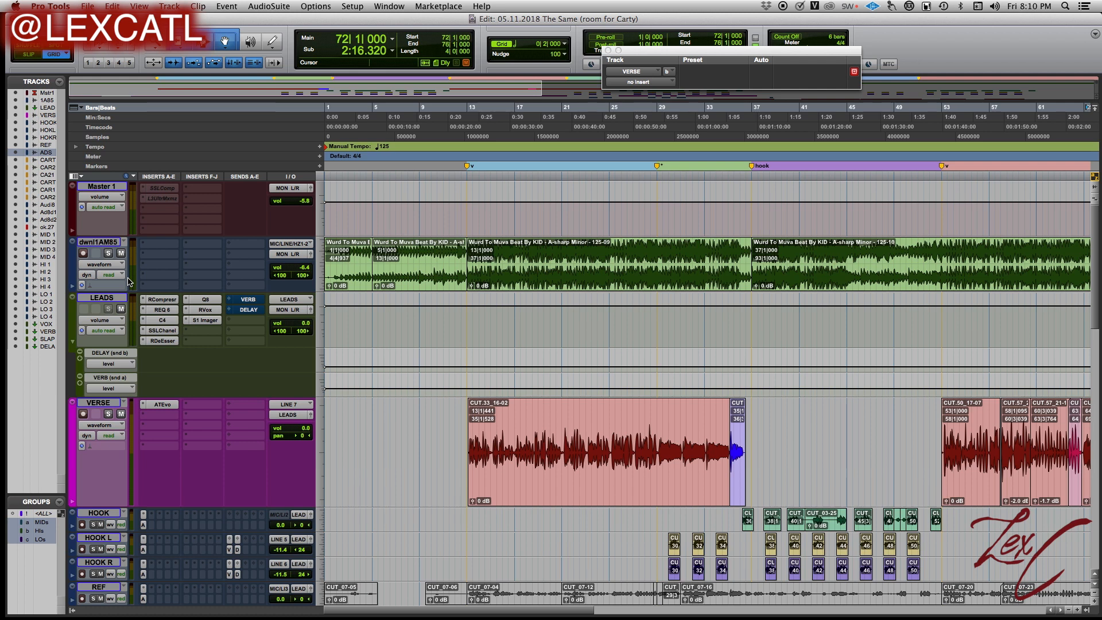
click(155, 244)
mouse_move(185, 262)
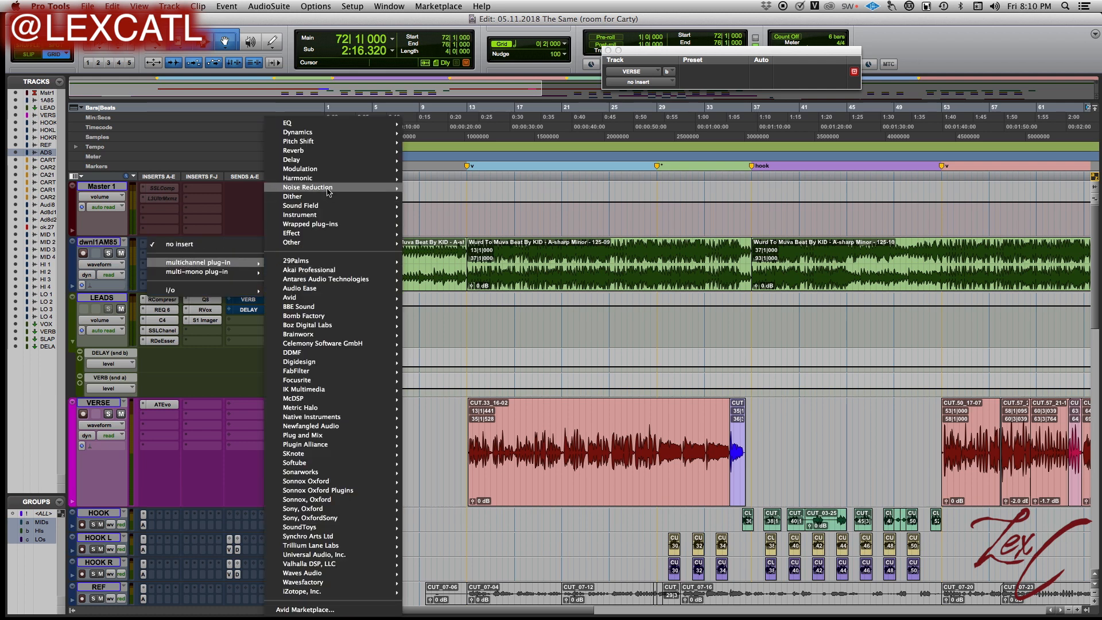
mouse_move(315, 127)
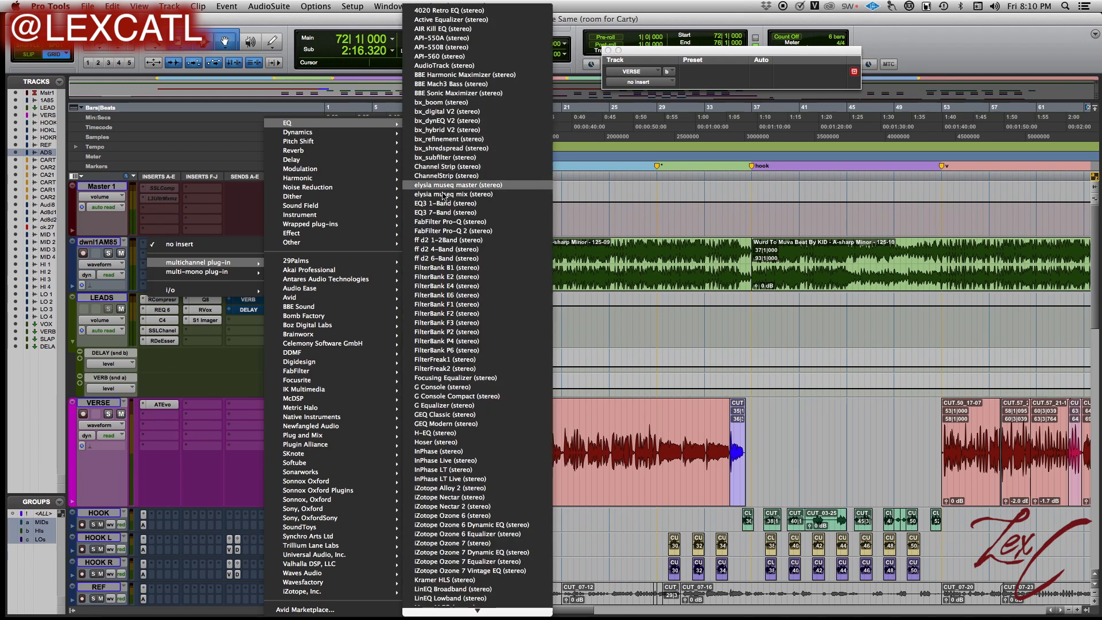
click(435, 213)
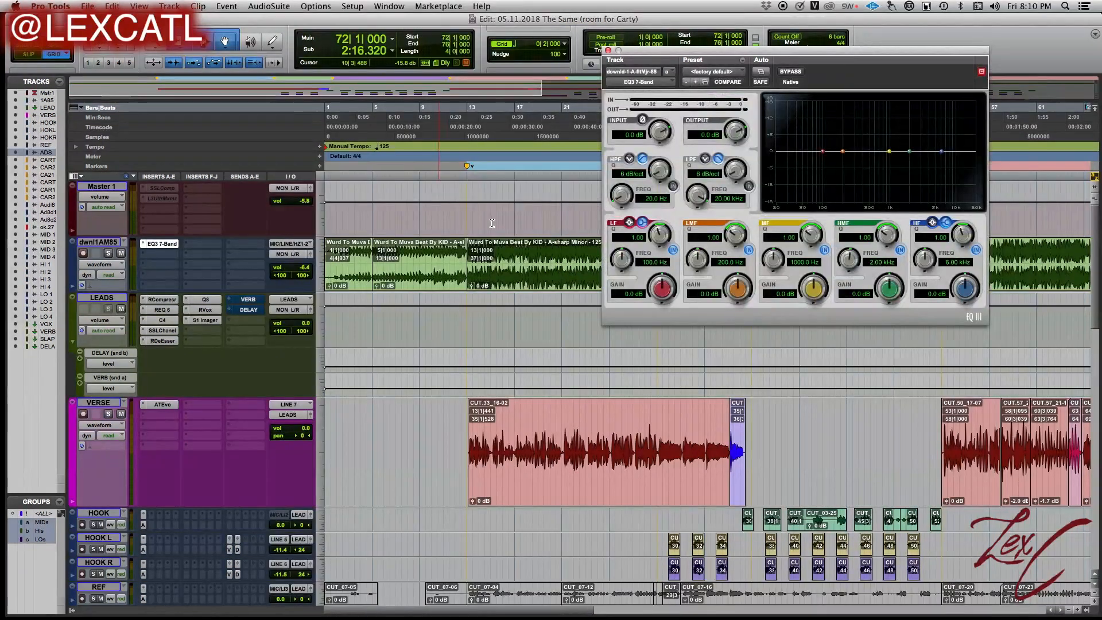
drag(708, 54, 447, 41)
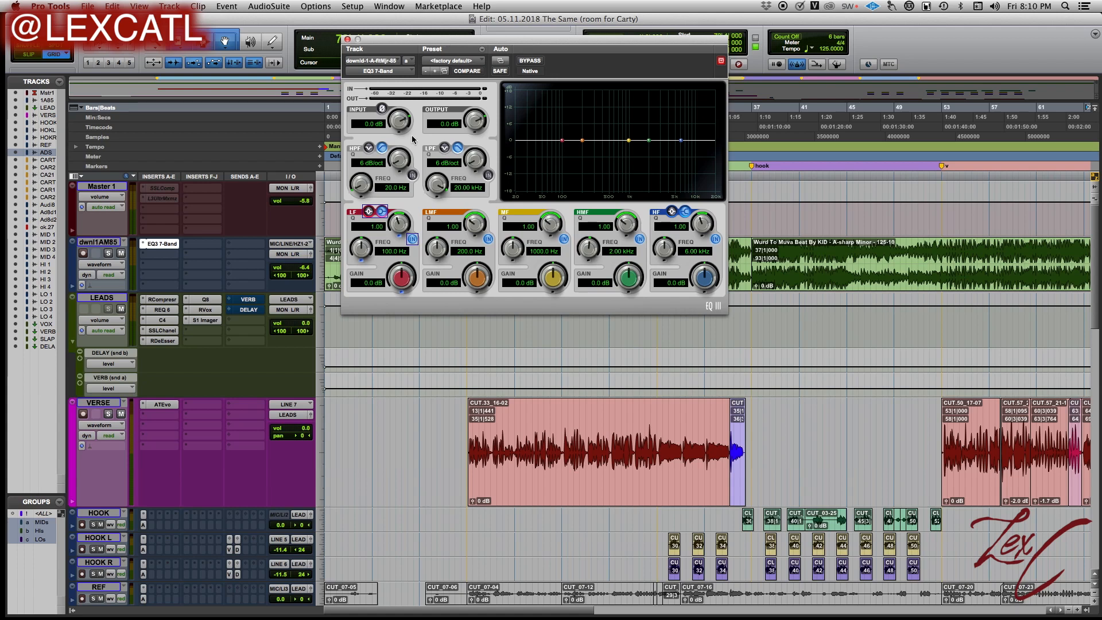
Enable the beat EQ's low-pass filter with a 24 dB/oct slope and a 1.14 kHz cutoff
click(488, 175)
drag(479, 163, 481, 144)
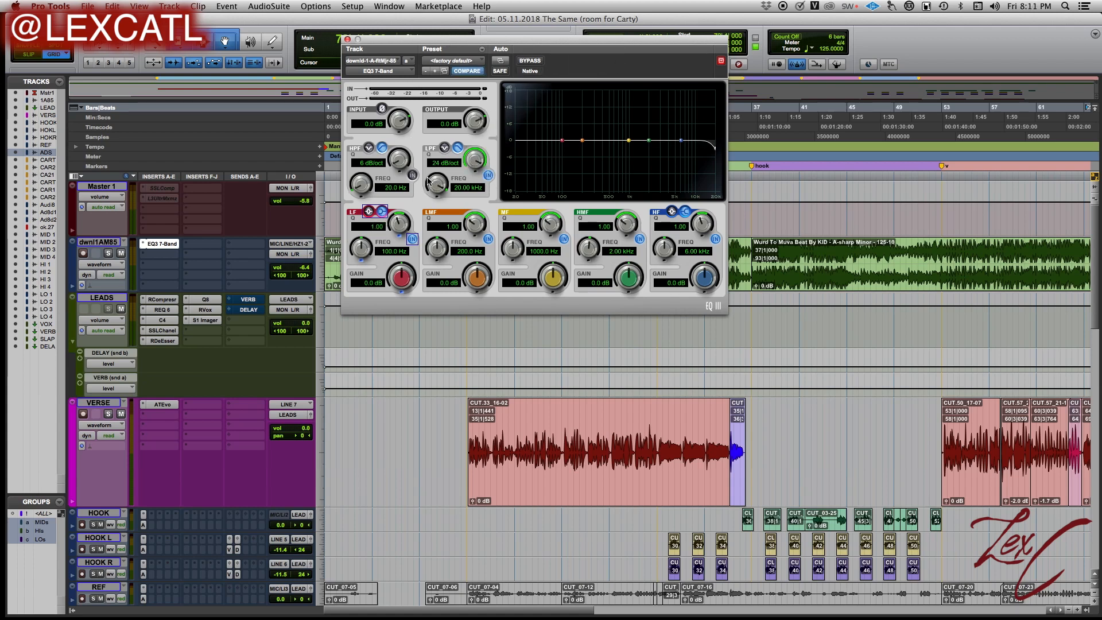
mouse_move(436, 184)
mouse_down()
mouse_move(423, 230)
mouse_move(436, 192)
mouse_move(428, 183)
mouse_up()
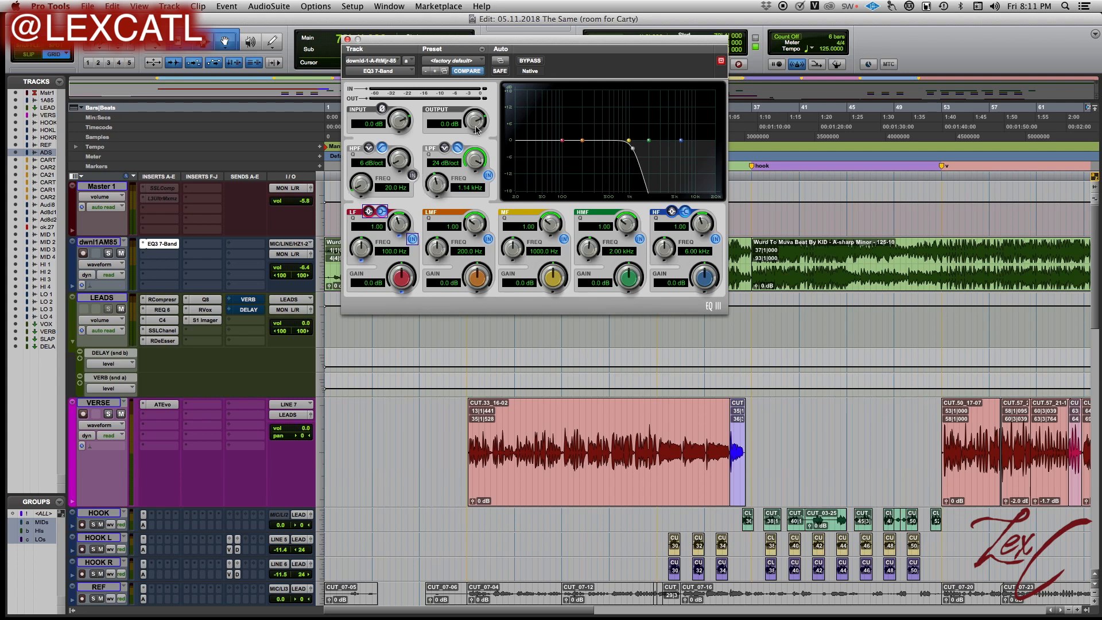
Bypass the beat's EQ, clear its window off the timeline, solo the beat track and play from bar 13
click(534, 63)
drag(524, 39, 672, 21)
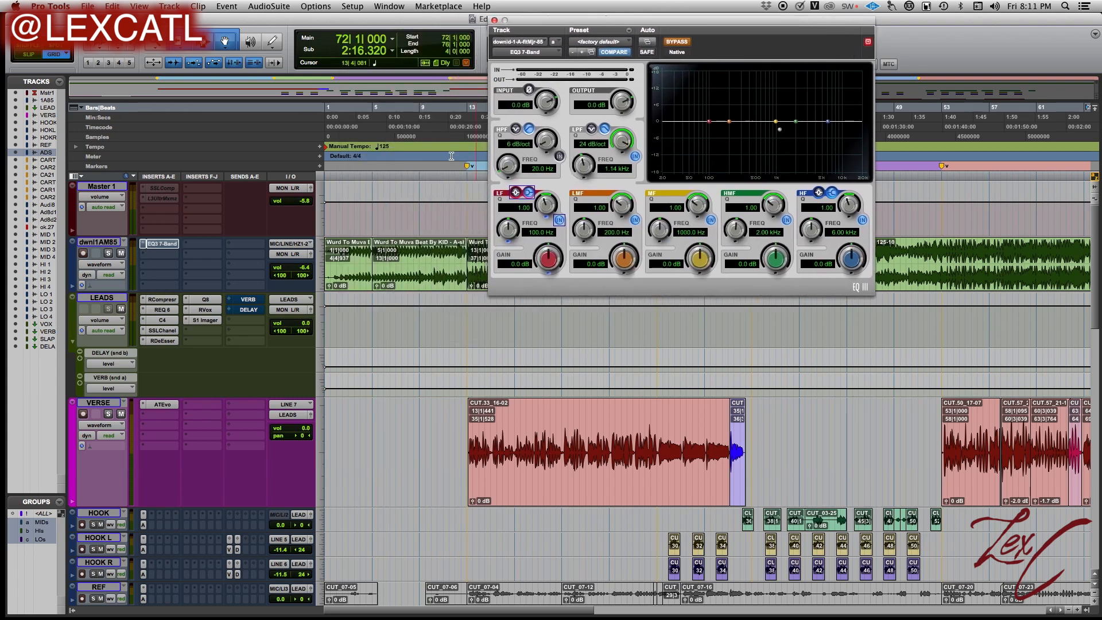
click(108, 253)
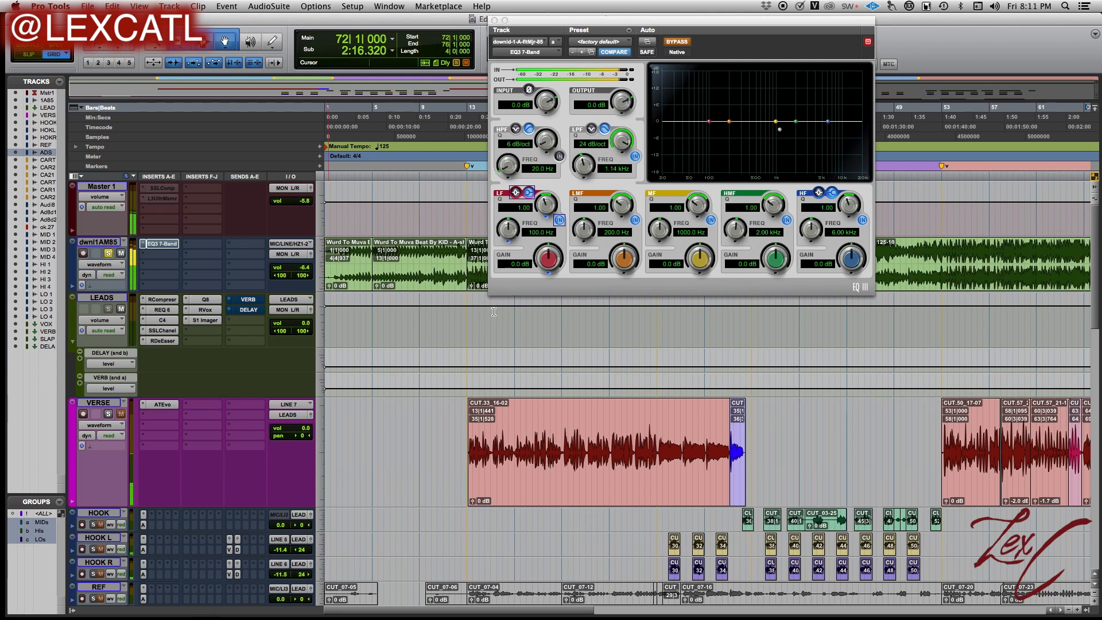
click(465, 316)
key(space)
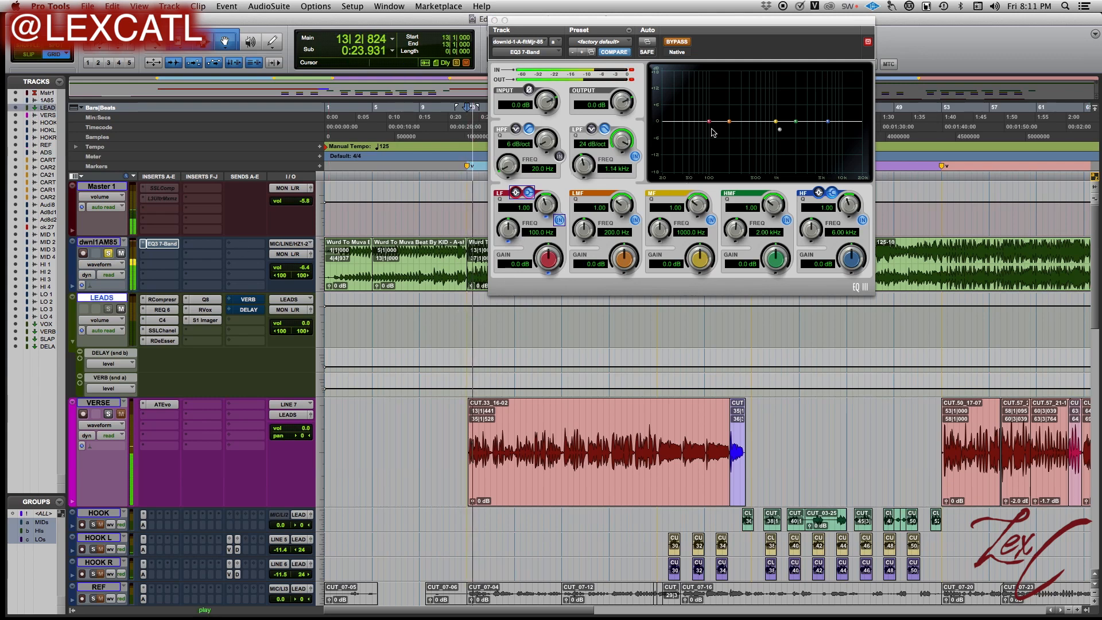
Re-engage the beat's EQ during playback and lower the low-pass cutoff to 978.8 Hz
click(677, 42)
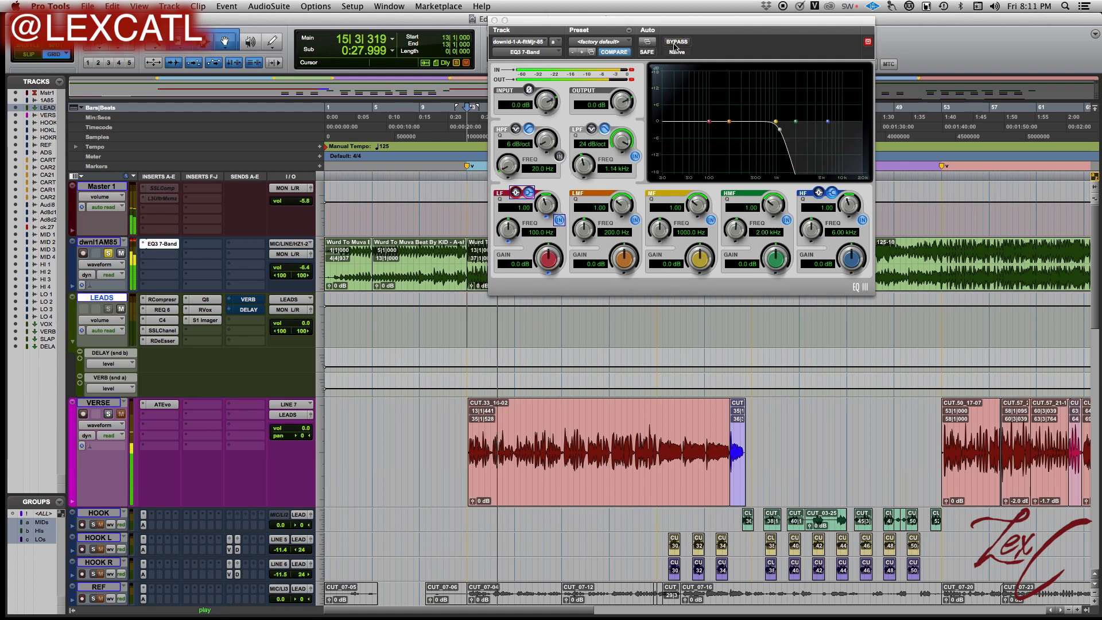
mouse_move(779, 129)
mouse_down()
mouse_move(859, 134)
mouse_move(768, 136)
mouse_up()
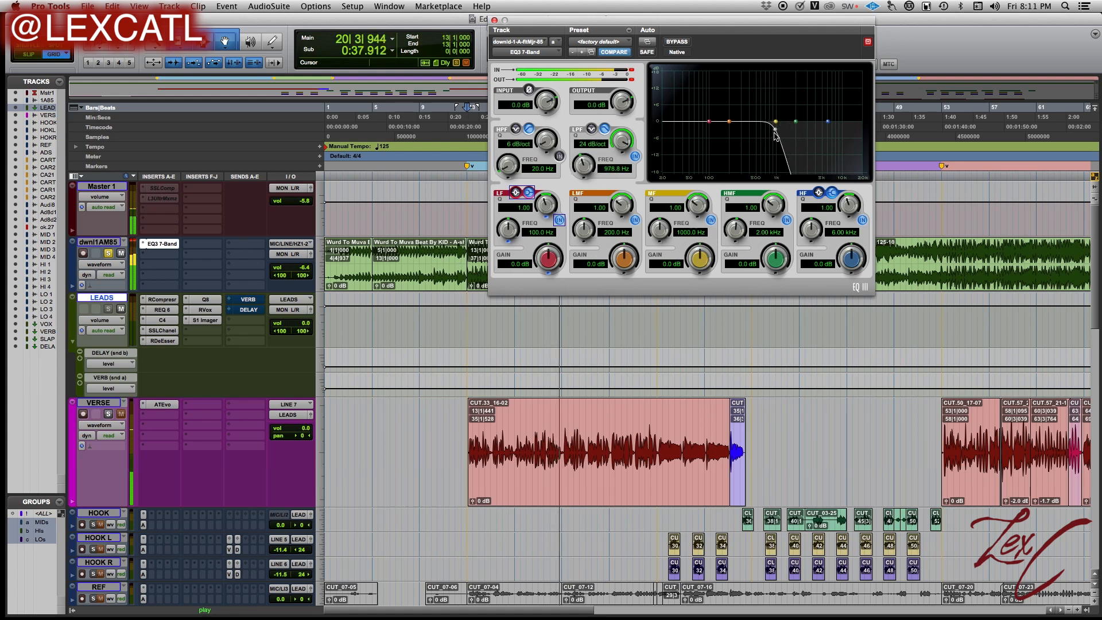
Stop playback of the soloed beat track
key(space)
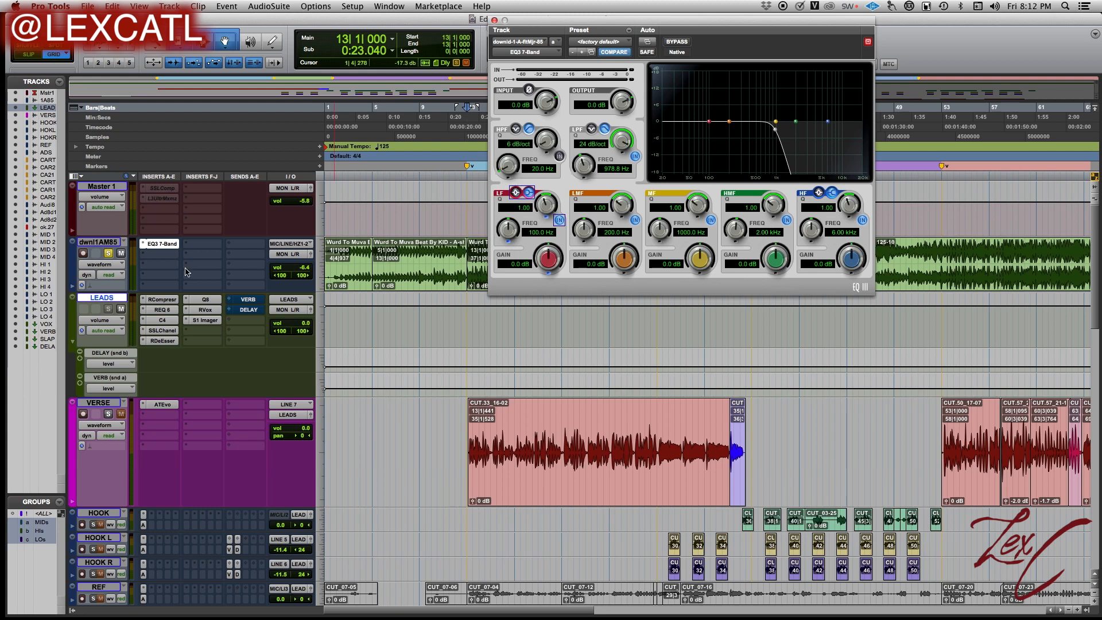
click(164, 257)
mouse_move(198, 272)
mouse_move(344, 269)
key(Escape)
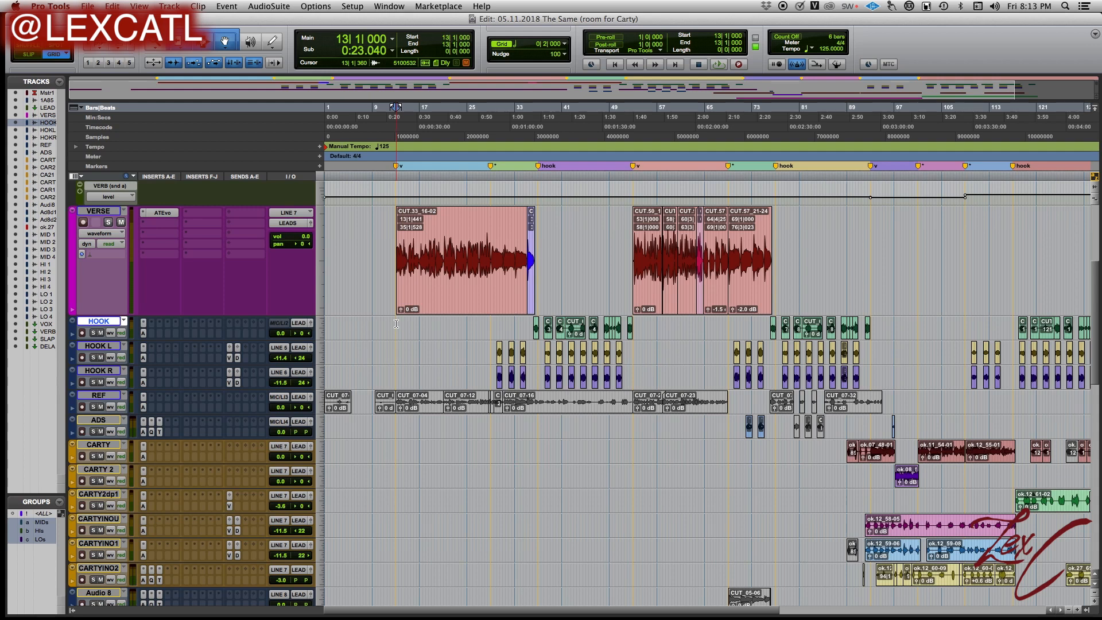
Insert a mono EQ3 7-Band on the VERSE track directly after ATEvo and reposition its plug-in window
click(163, 223)
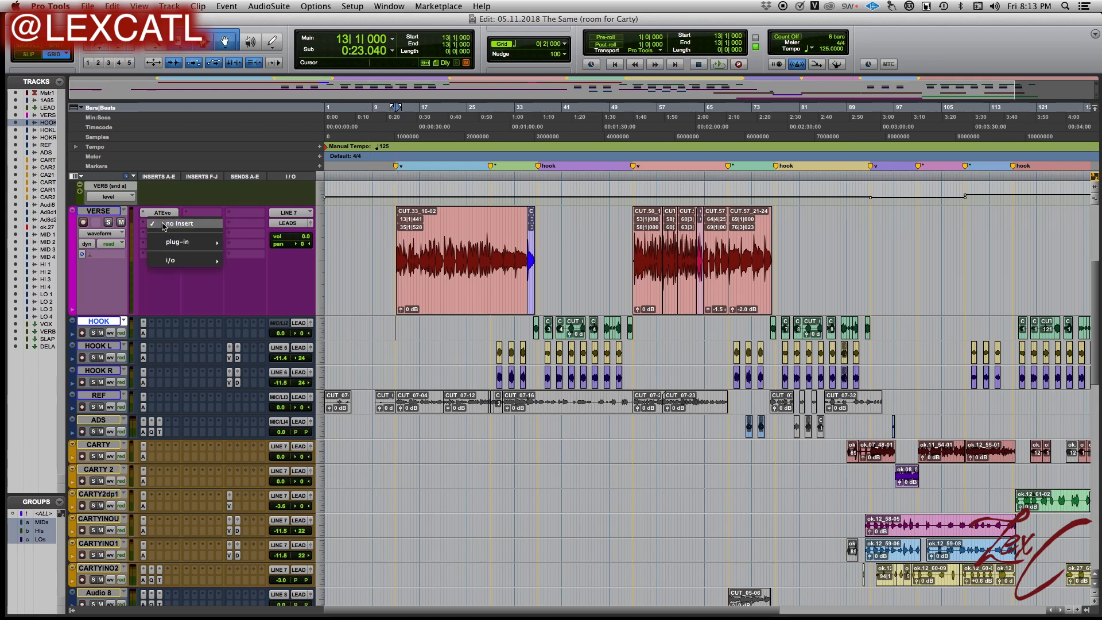
mouse_move(182, 245)
mouse_move(287, 169)
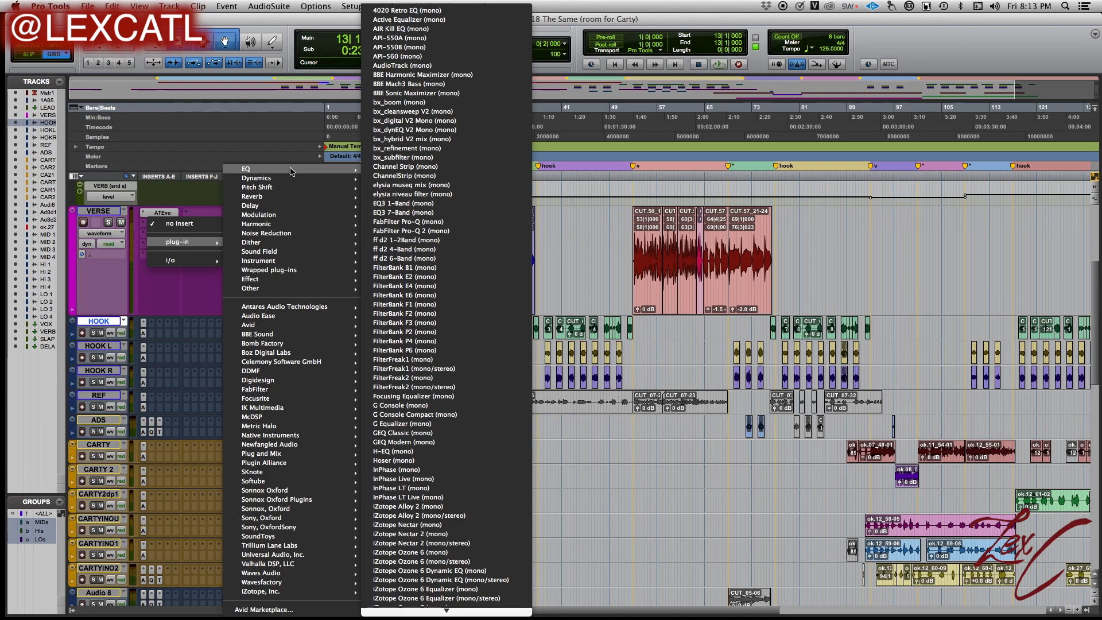
click(402, 212)
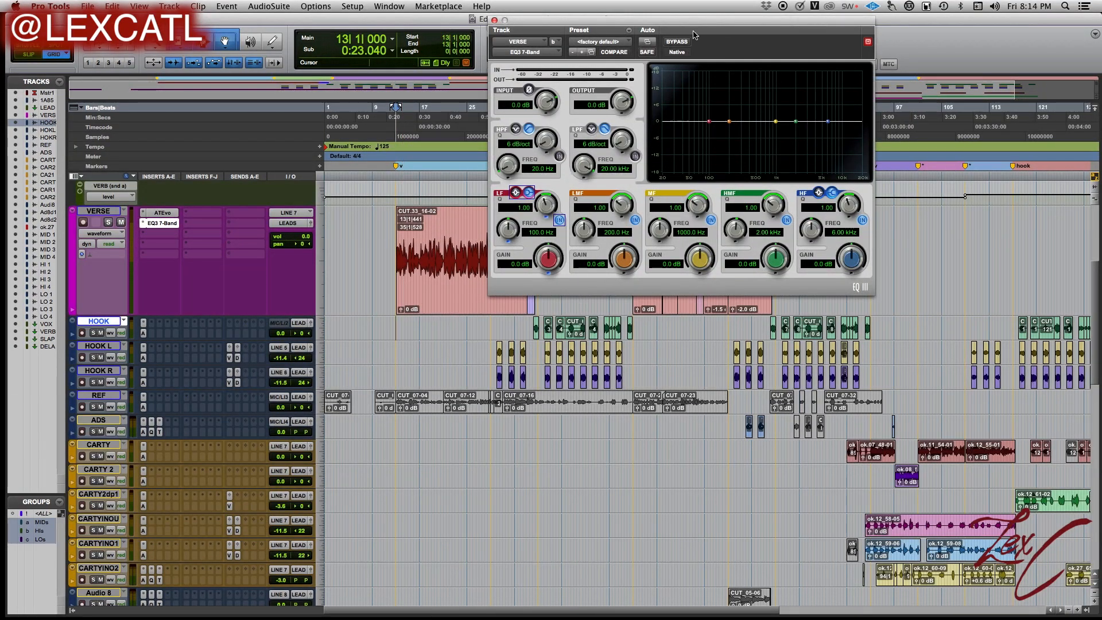
drag(683, 28, 631, 101)
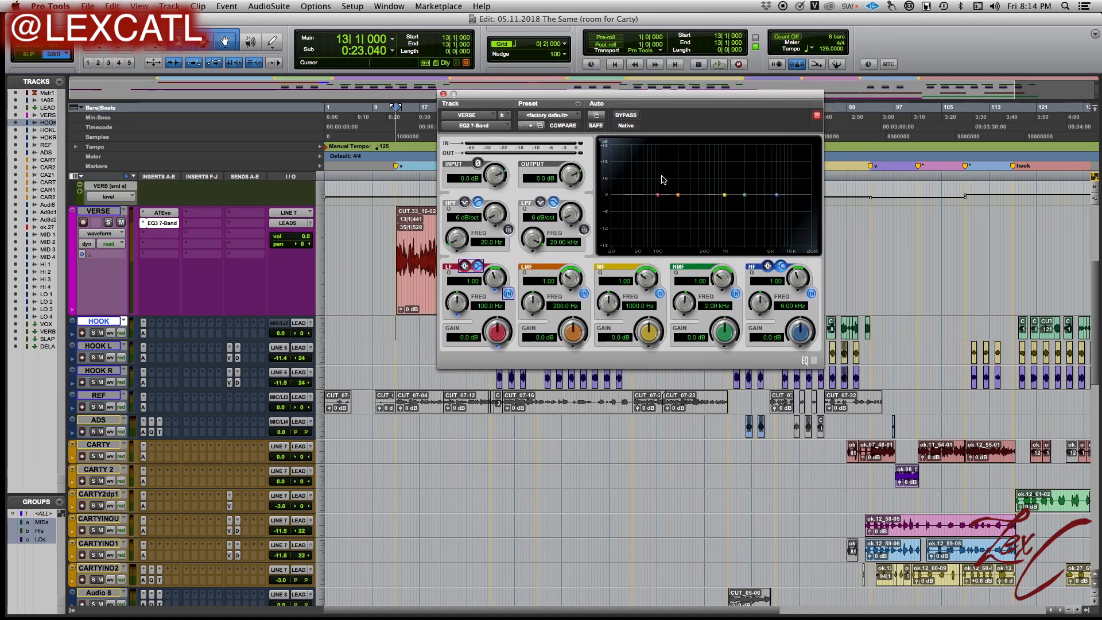